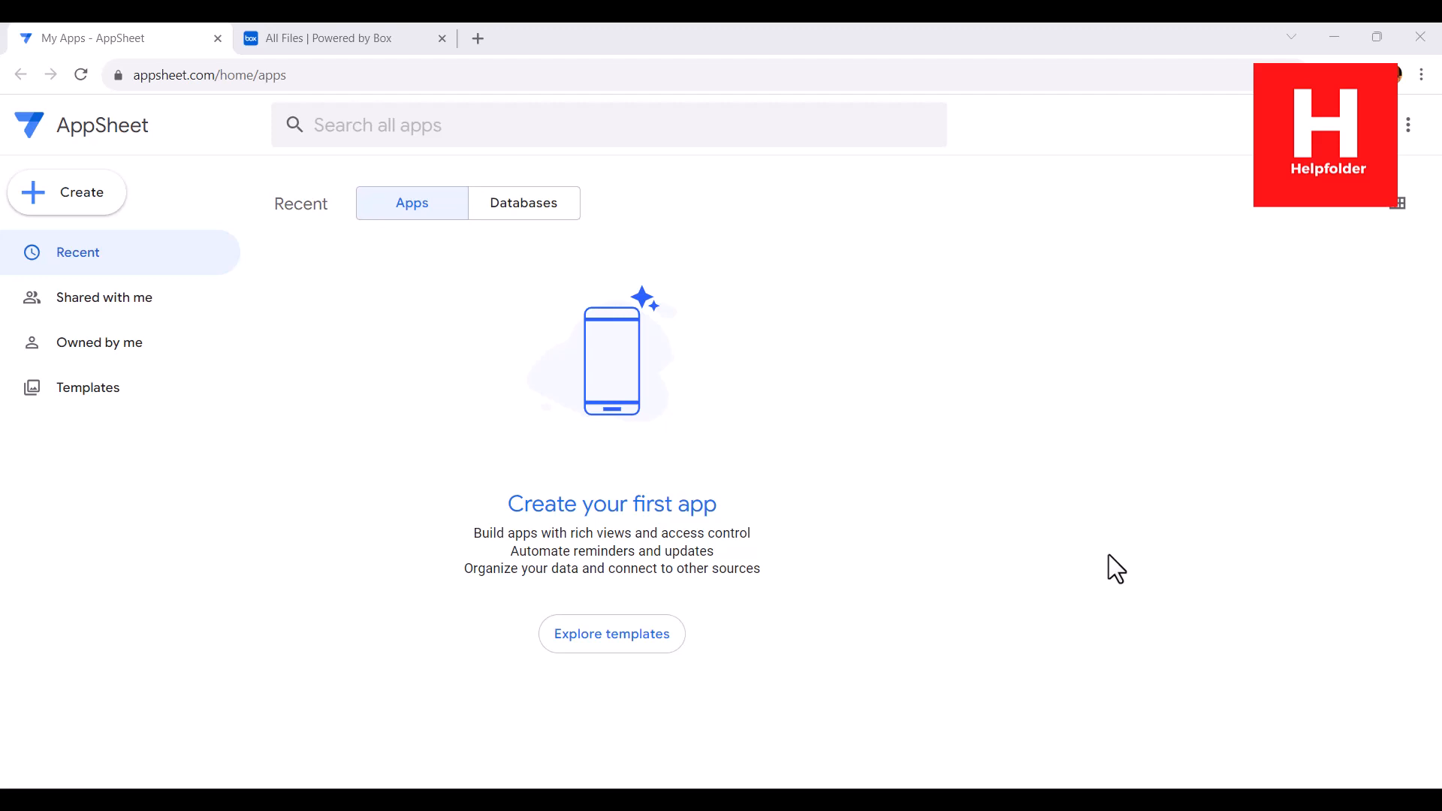
Step: Switch to Box, preview Get Started with Box.pdf, and move that file to the trash
{"action": "left_click", "coordinate": [390, 32]}
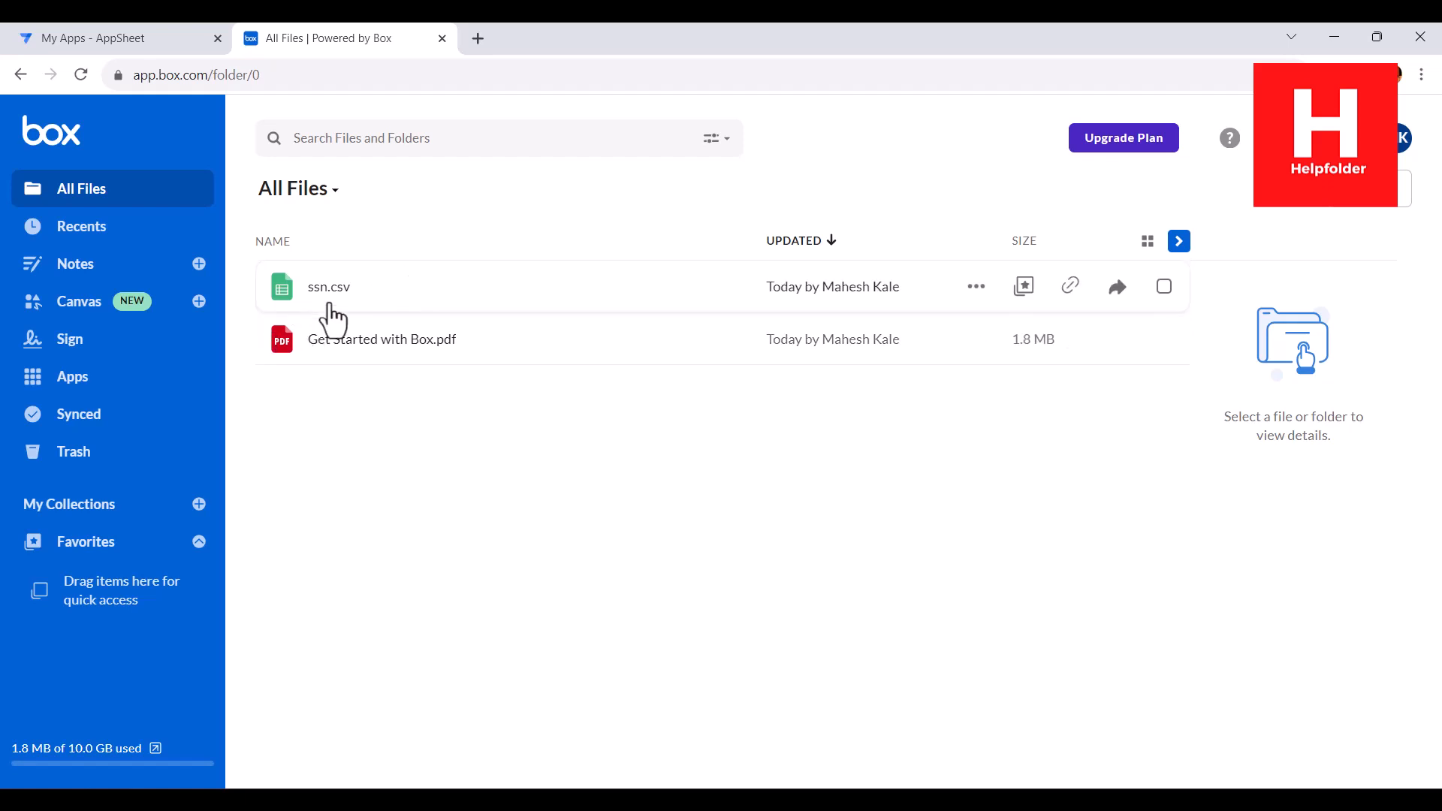
{"action": "left_click", "coordinate": [396, 342]}
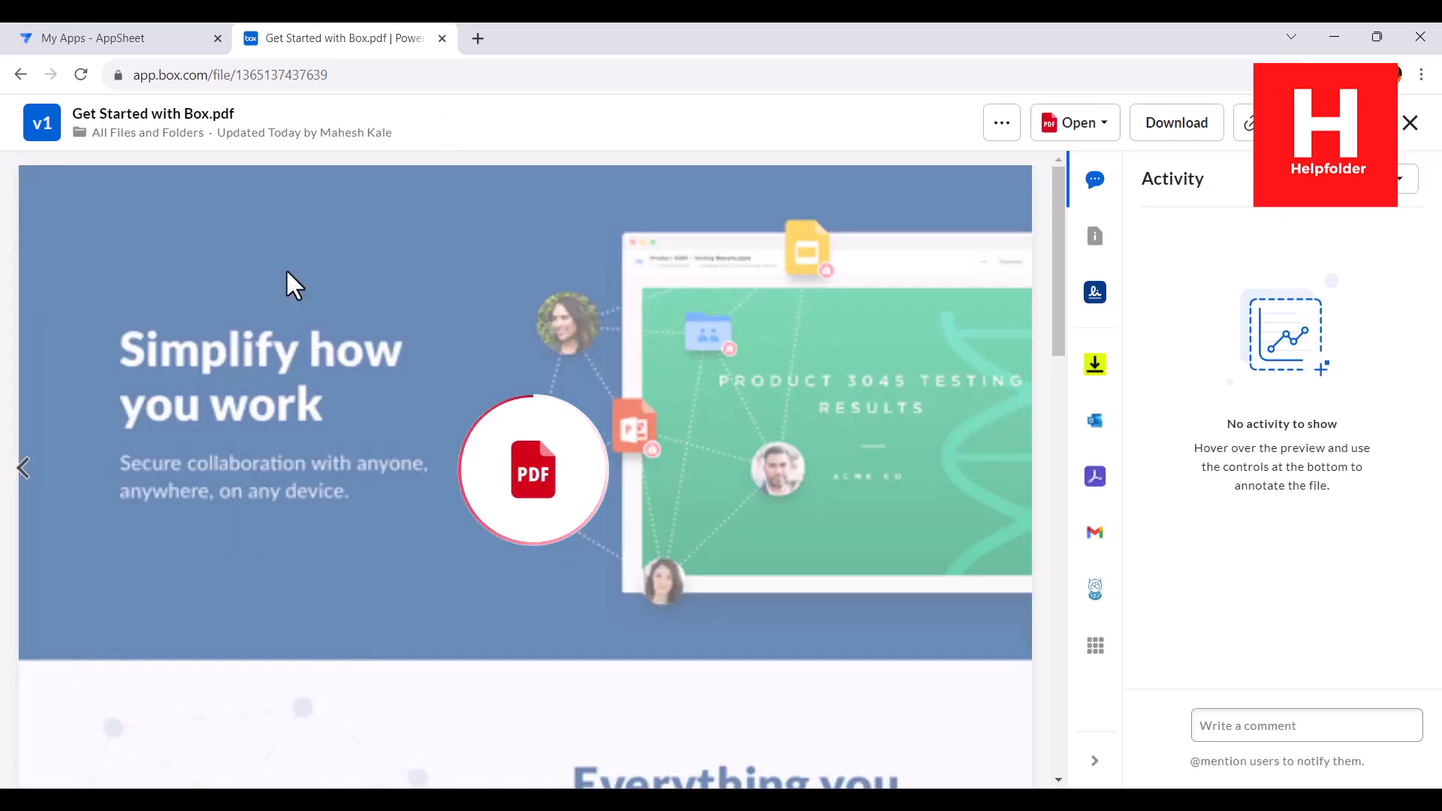
{"action": "left_click", "coordinate": [1411, 123]}
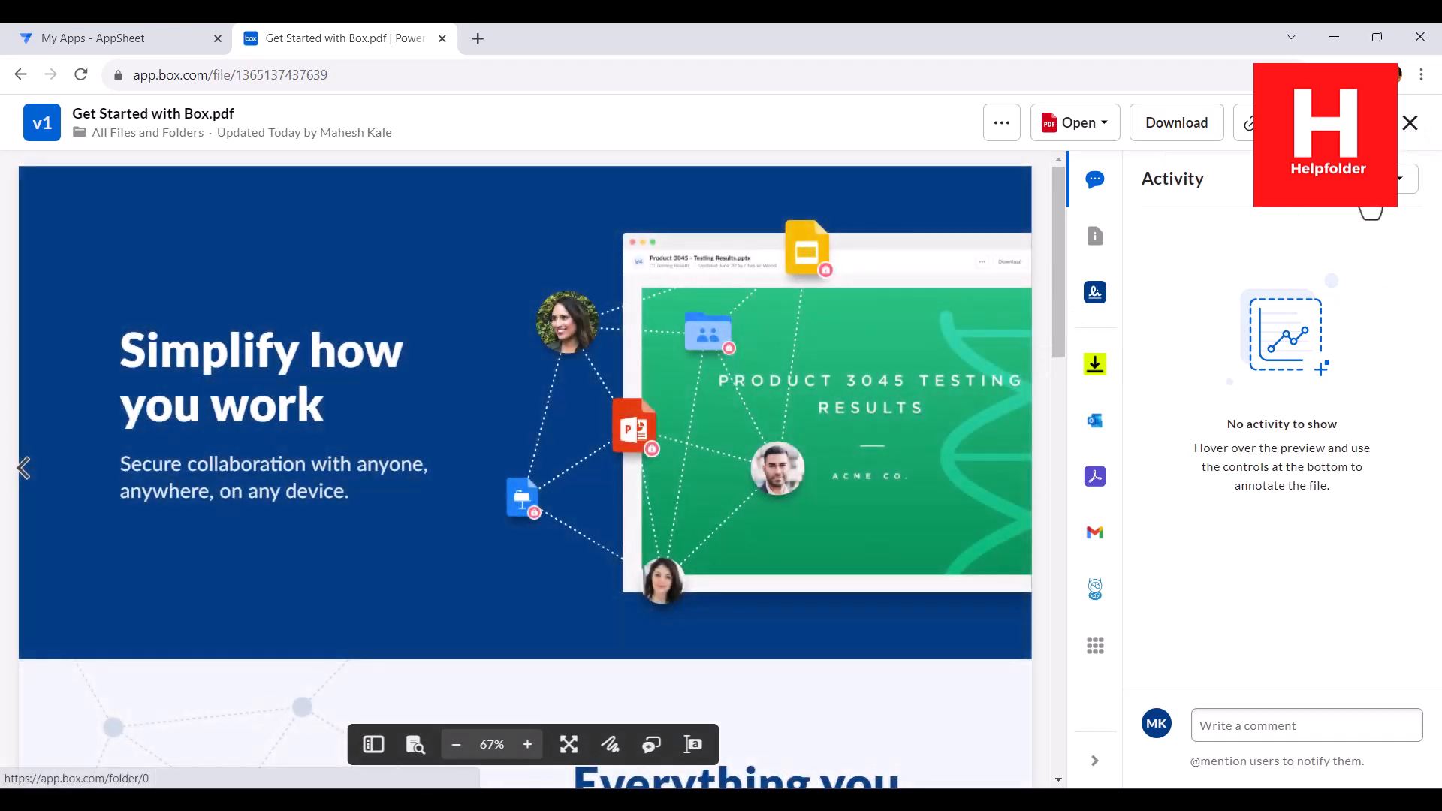
{"action": "left_click", "coordinate": [983, 349]}
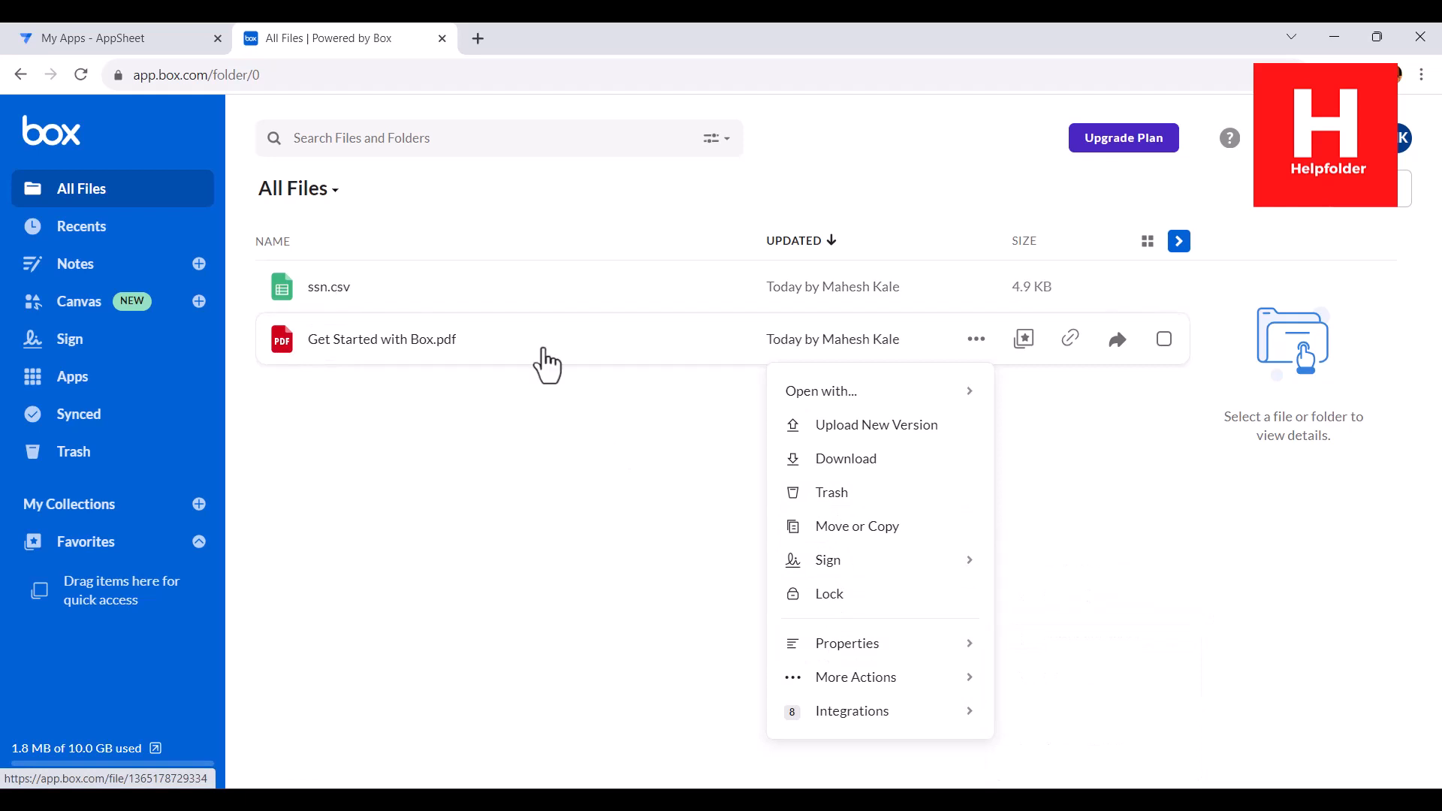
{"action": "left_click", "coordinate": [826, 493]}
{"action": "left_click", "coordinate": [877, 489]}
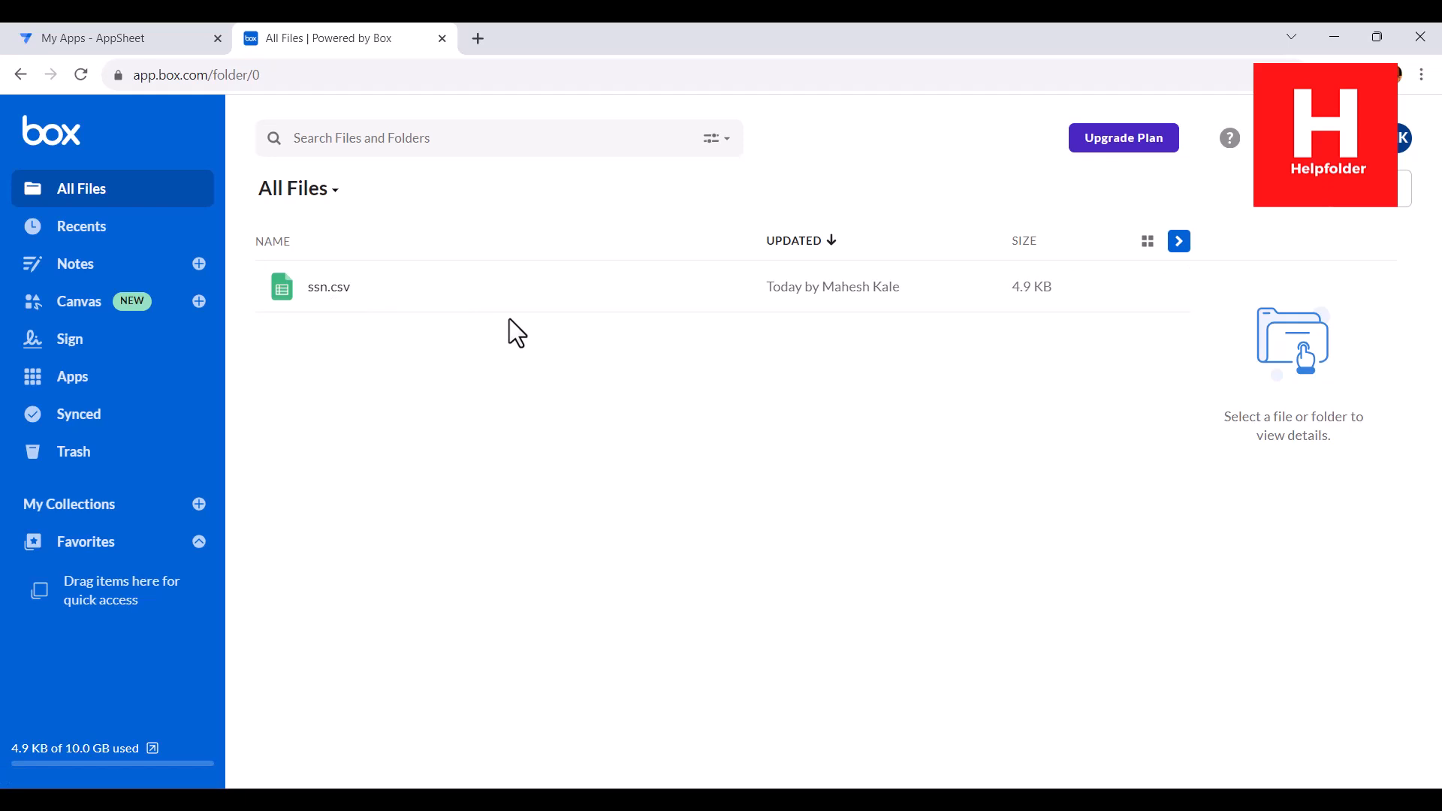
Step: Switch to AppSheet and open the account settings
{"action": "left_click", "coordinate": [139, 38]}
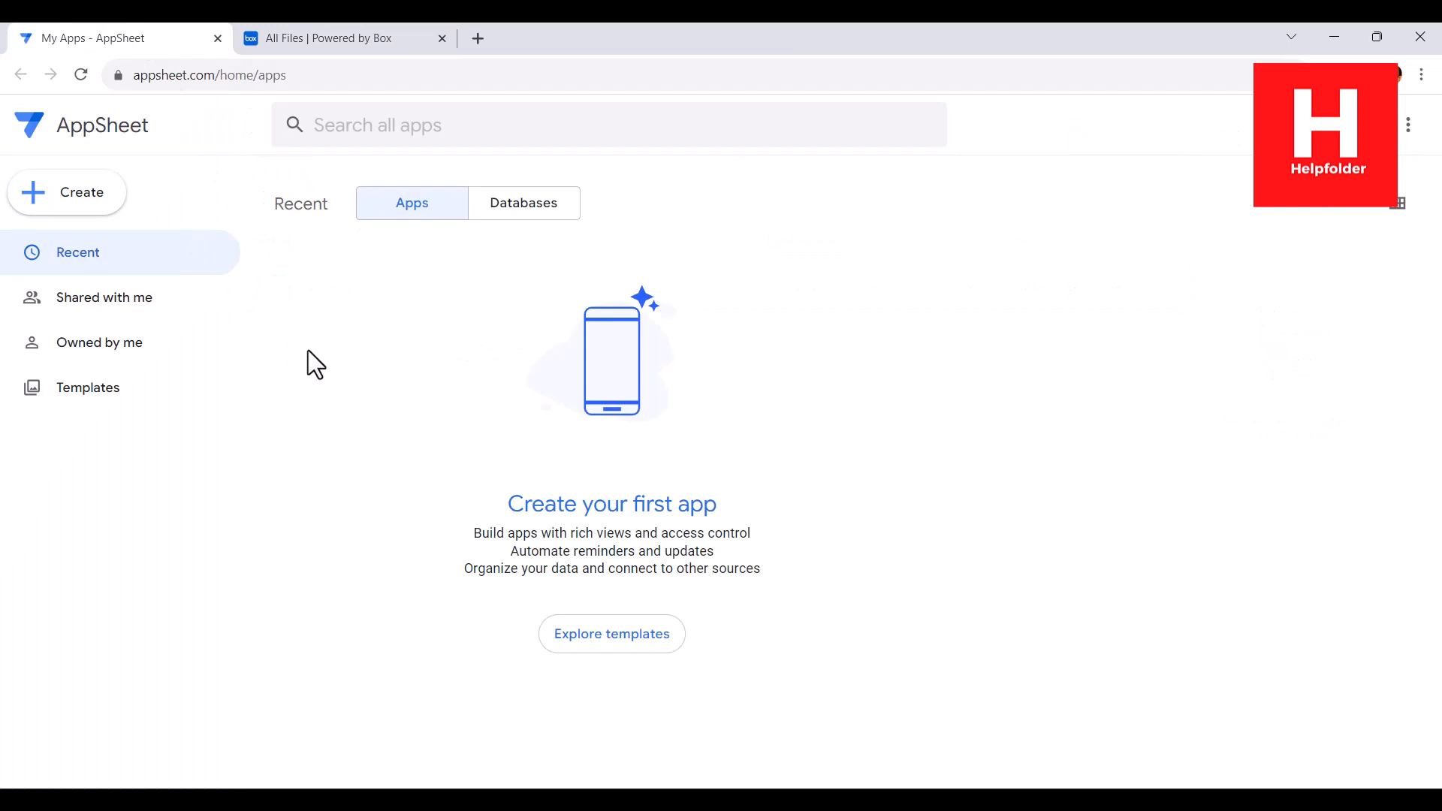
{"action": "left_click", "coordinate": [1381, 125]}
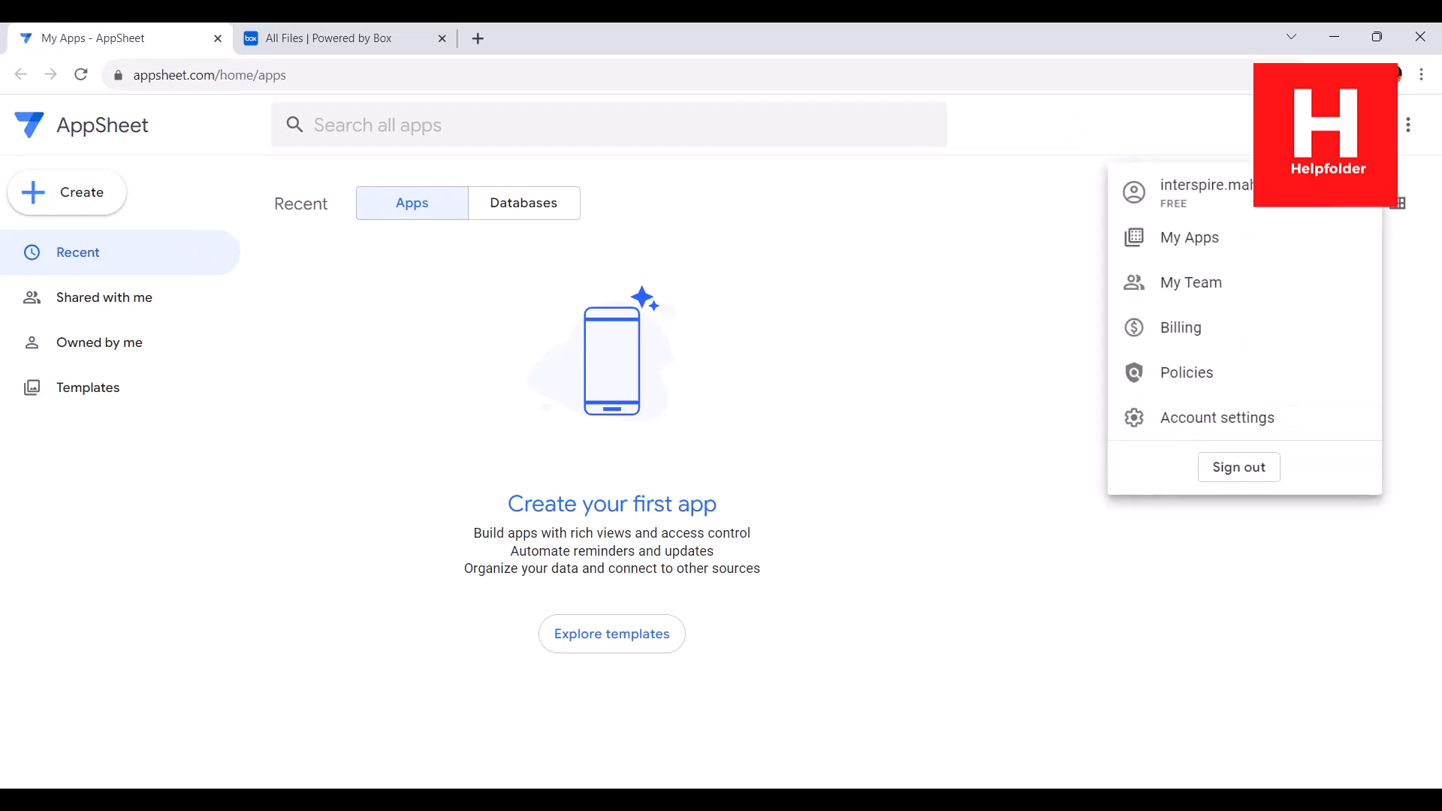
{"action": "left_click", "coordinate": [1183, 416]}
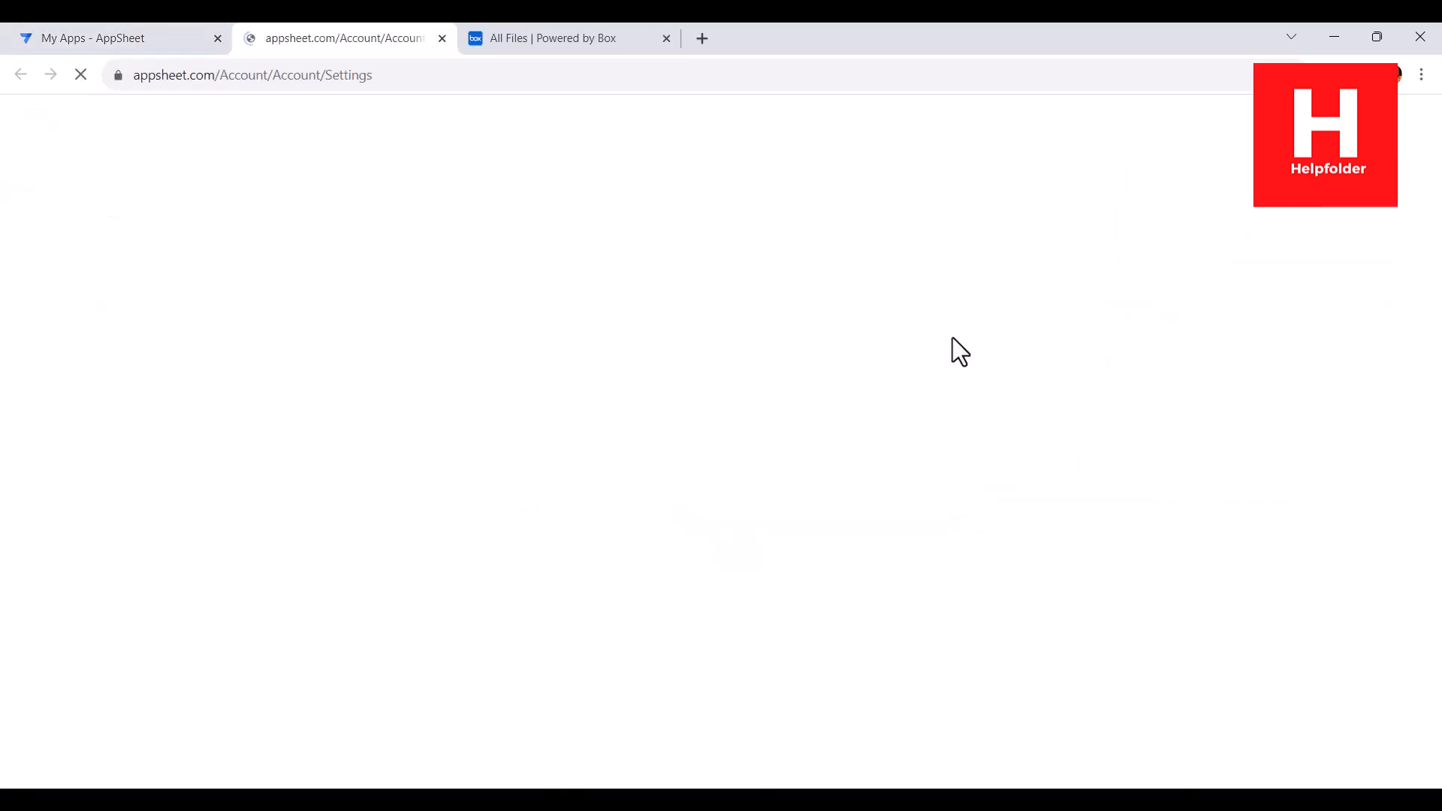
{"action": "left_click", "coordinate": [110, 34]}
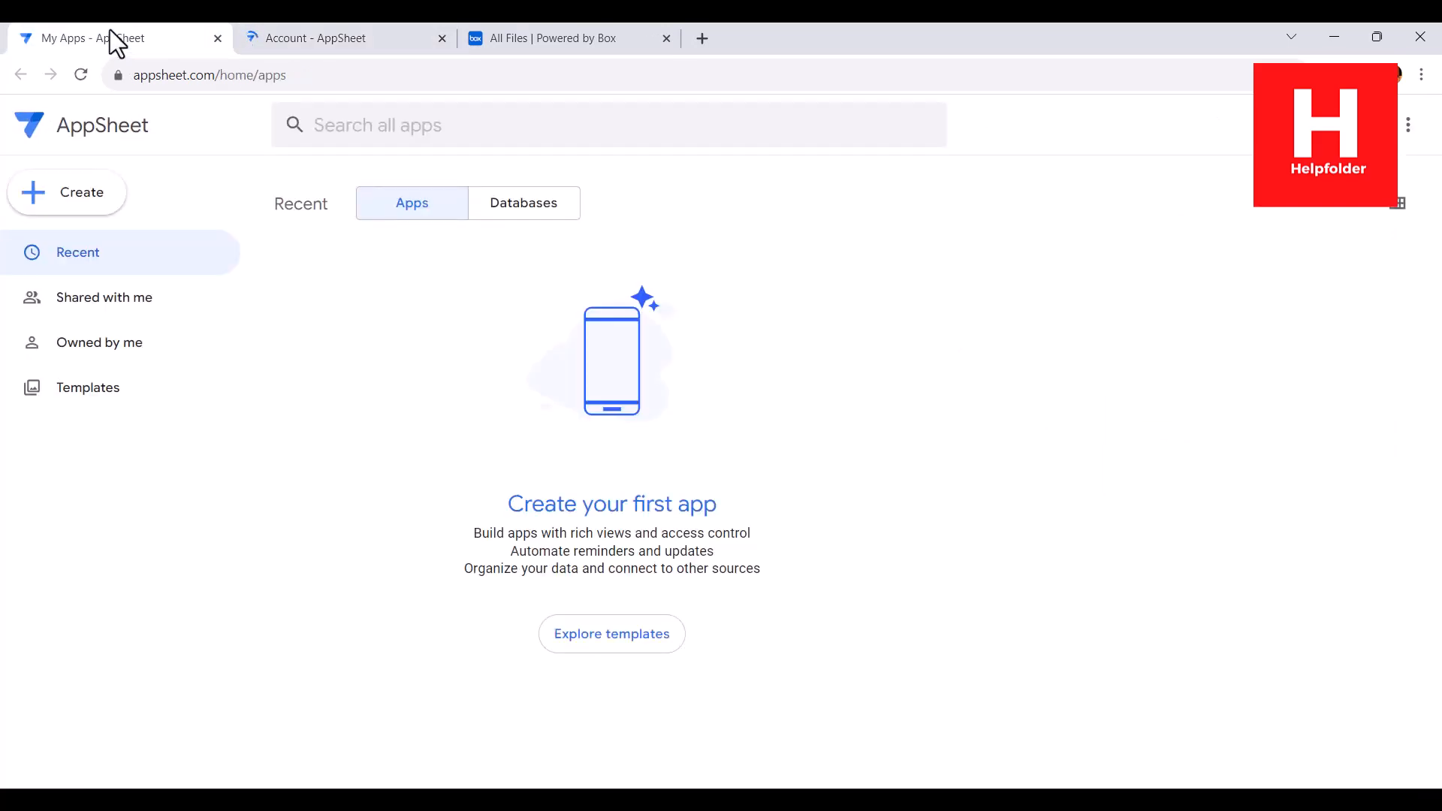
{"action": "left_click", "coordinate": [89, 194]}
{"action": "mouse_move", "coordinate": [113, 259]}
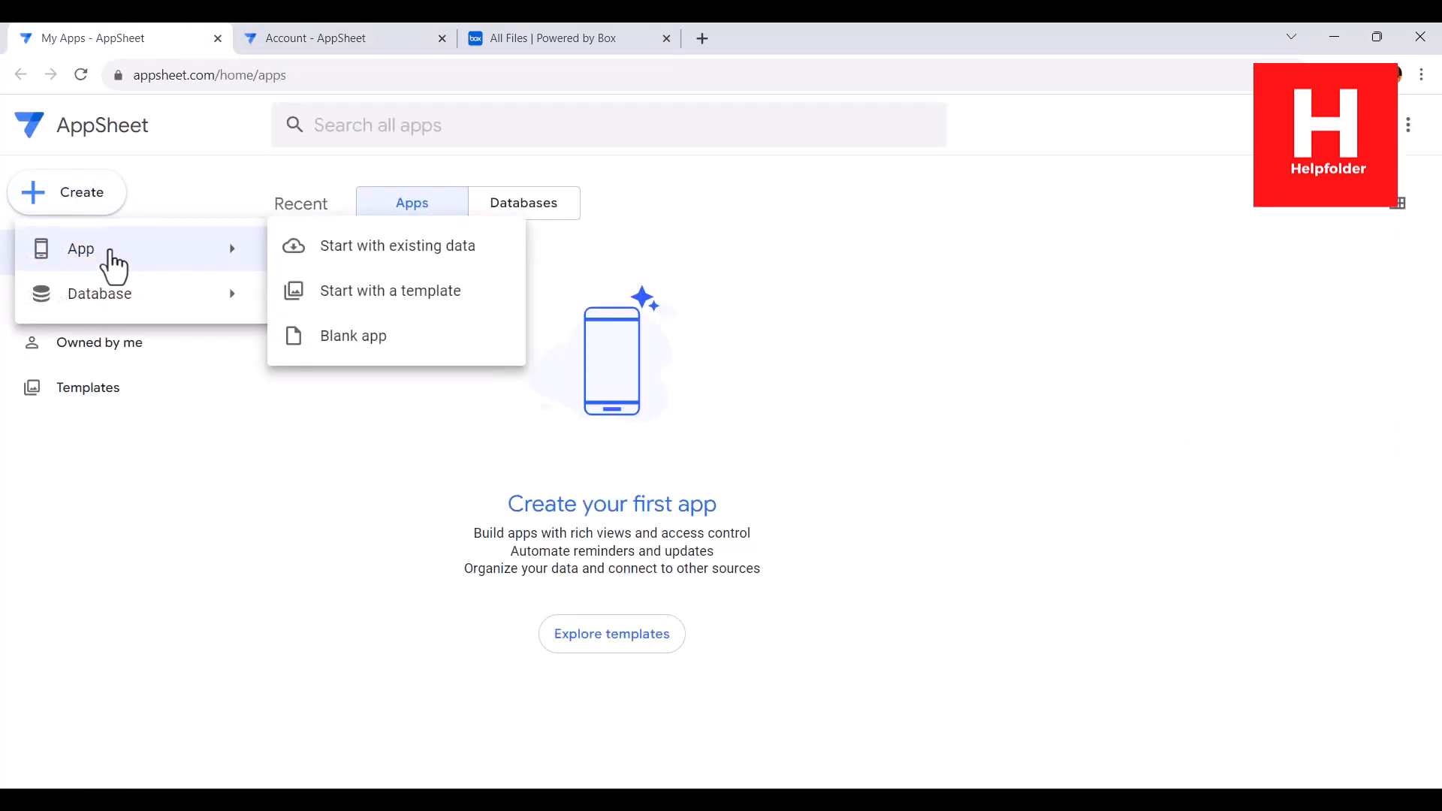
{"action": "left_click", "coordinate": [410, 247]}
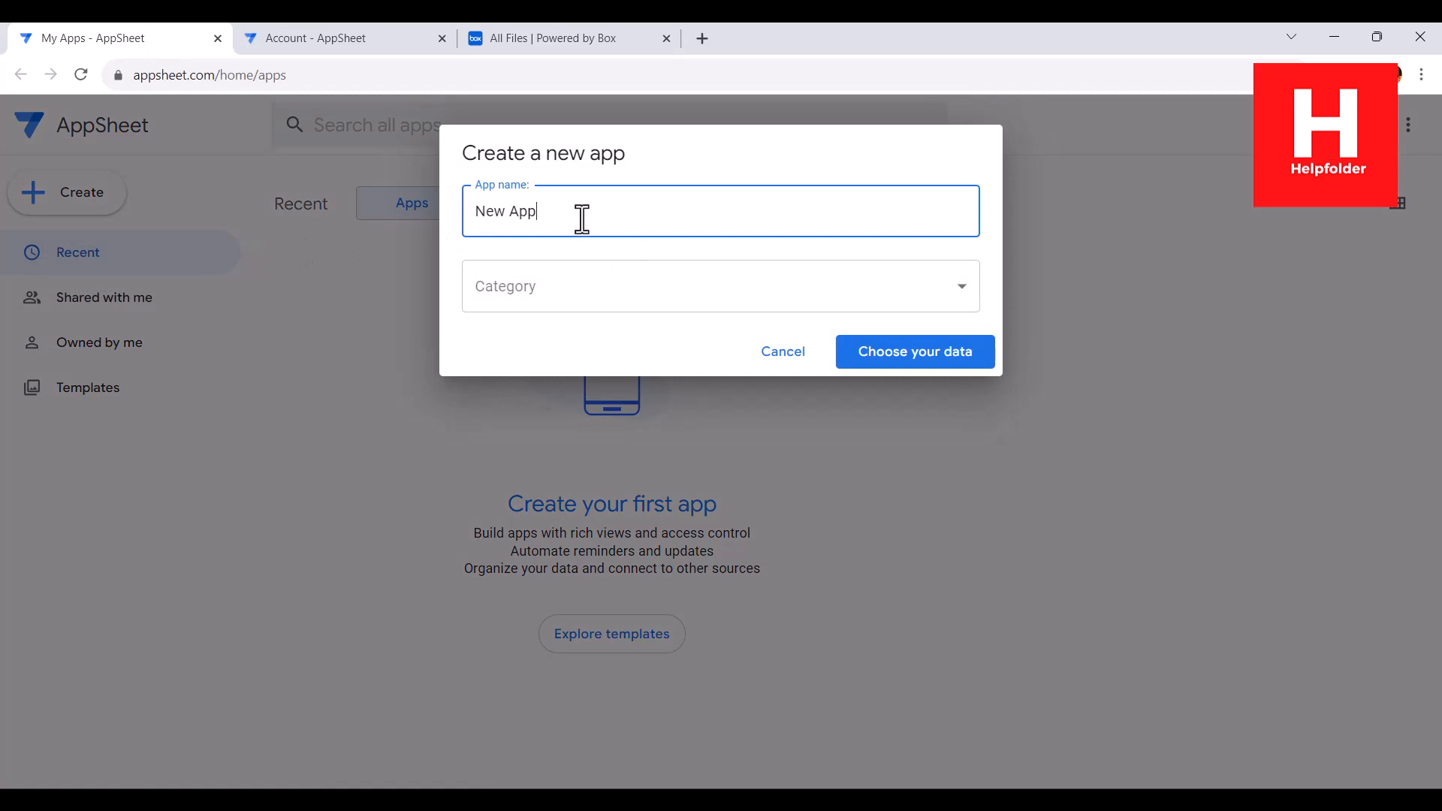
{"action": "left_click", "coordinate": [784, 353]}
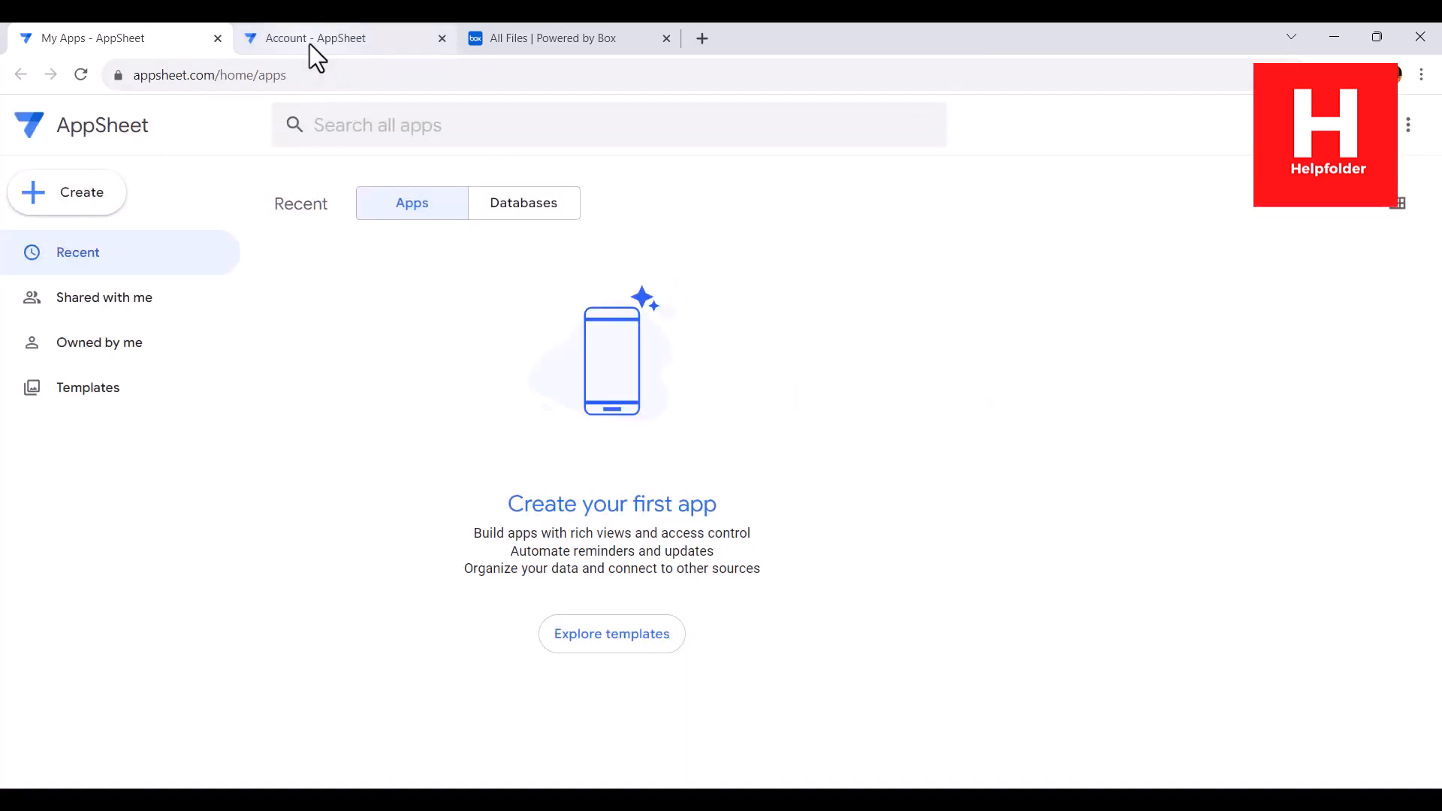
Step: Add Box as a new data source in the account's sources and grant AppSheet access to Box
{"action": "left_click", "coordinate": [1367, 124]}
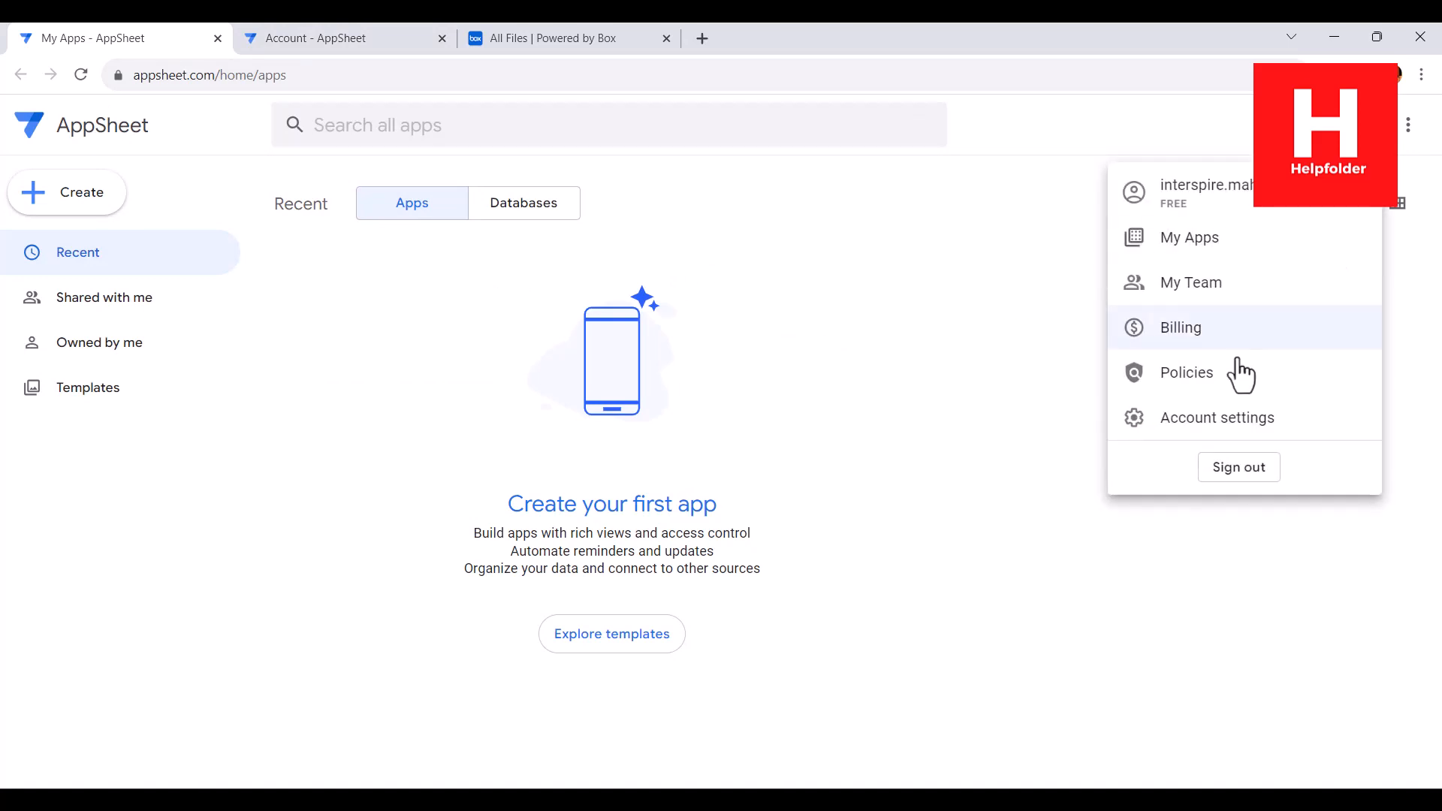
{"action": "left_click", "coordinate": [1202, 423]}
{"action": "left_click", "coordinate": [171, 309]}
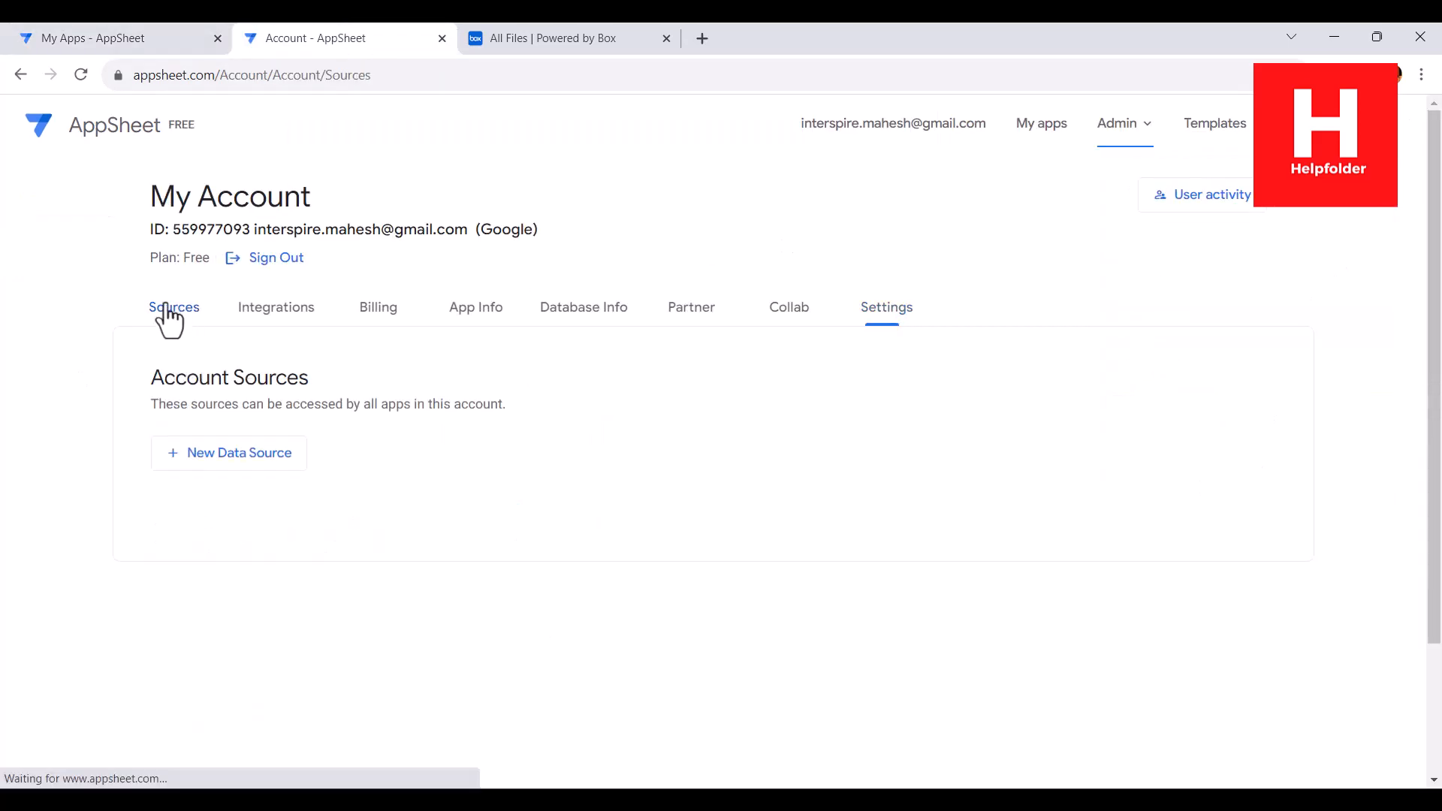
{"action": "left_click", "coordinate": [232, 455]}
{"action": "scroll", "coordinate": [294, 376], "scroll_direction": "down", "scroll_amount": 1}
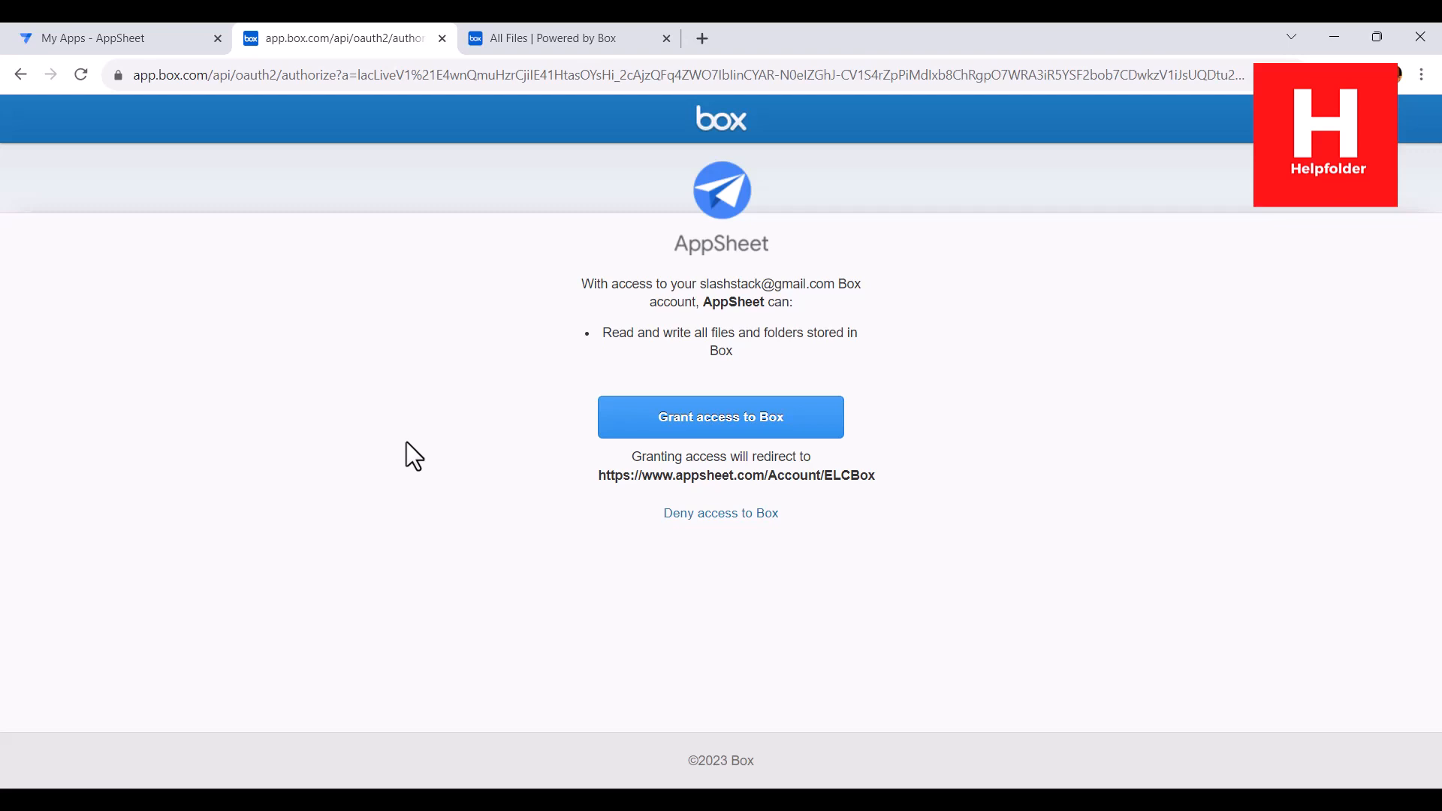
{"action": "left_click", "coordinate": [728, 435]}
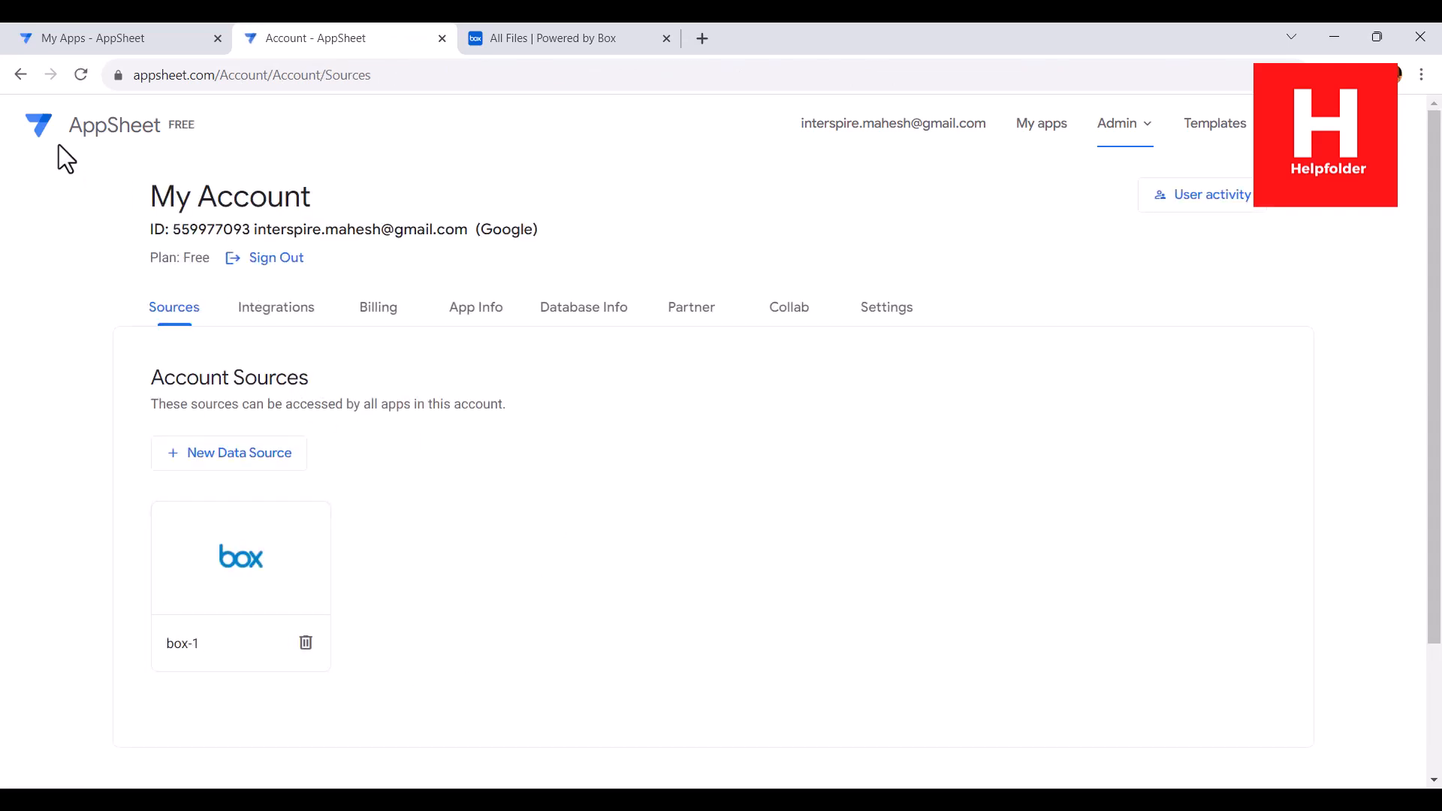
Step: Return to the apps home and start an app from existing data, named MyApp, in the Education & Training category, proceeding to data selection
{"action": "left_click", "coordinate": [46, 129]}
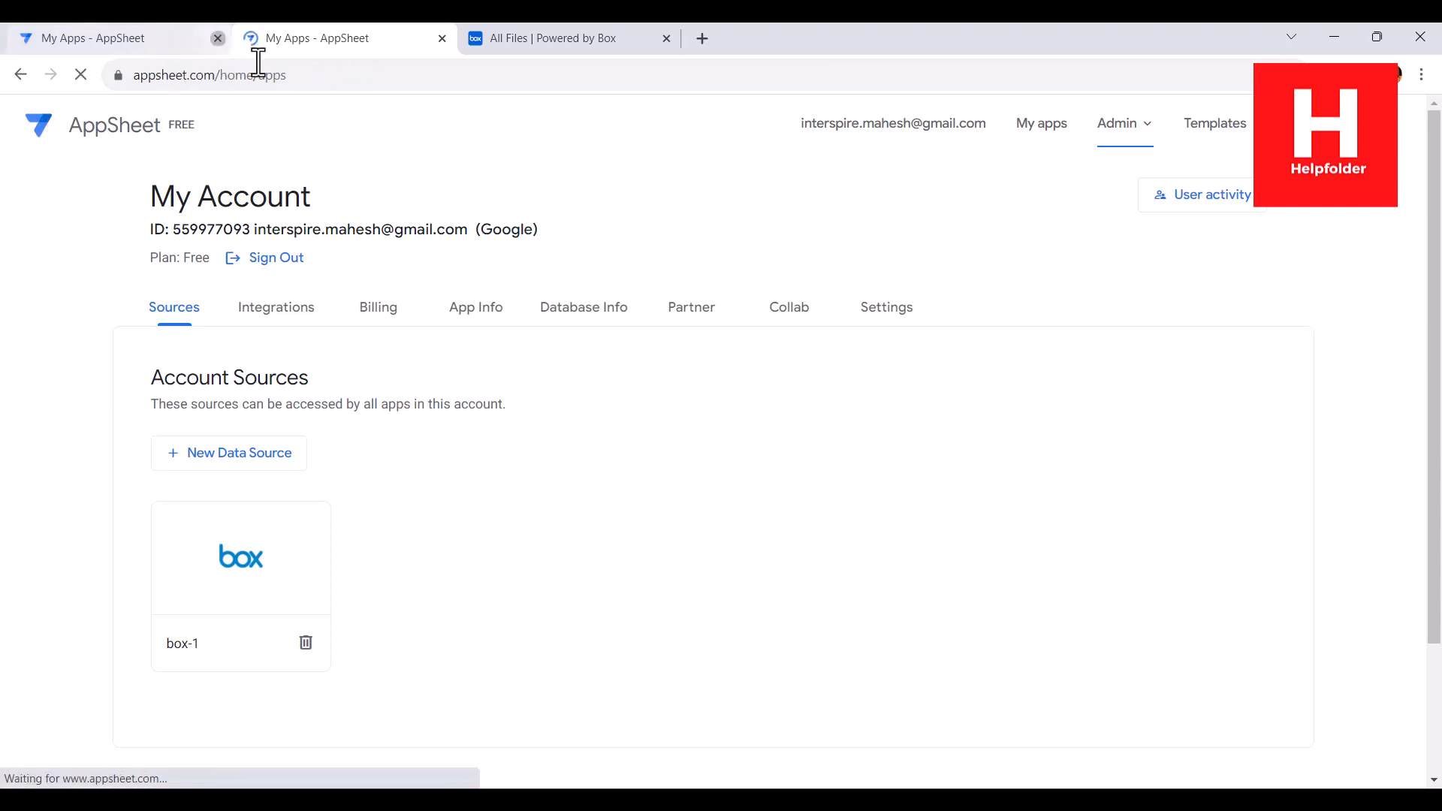
{"action": "left_click", "coordinate": [218, 38]}
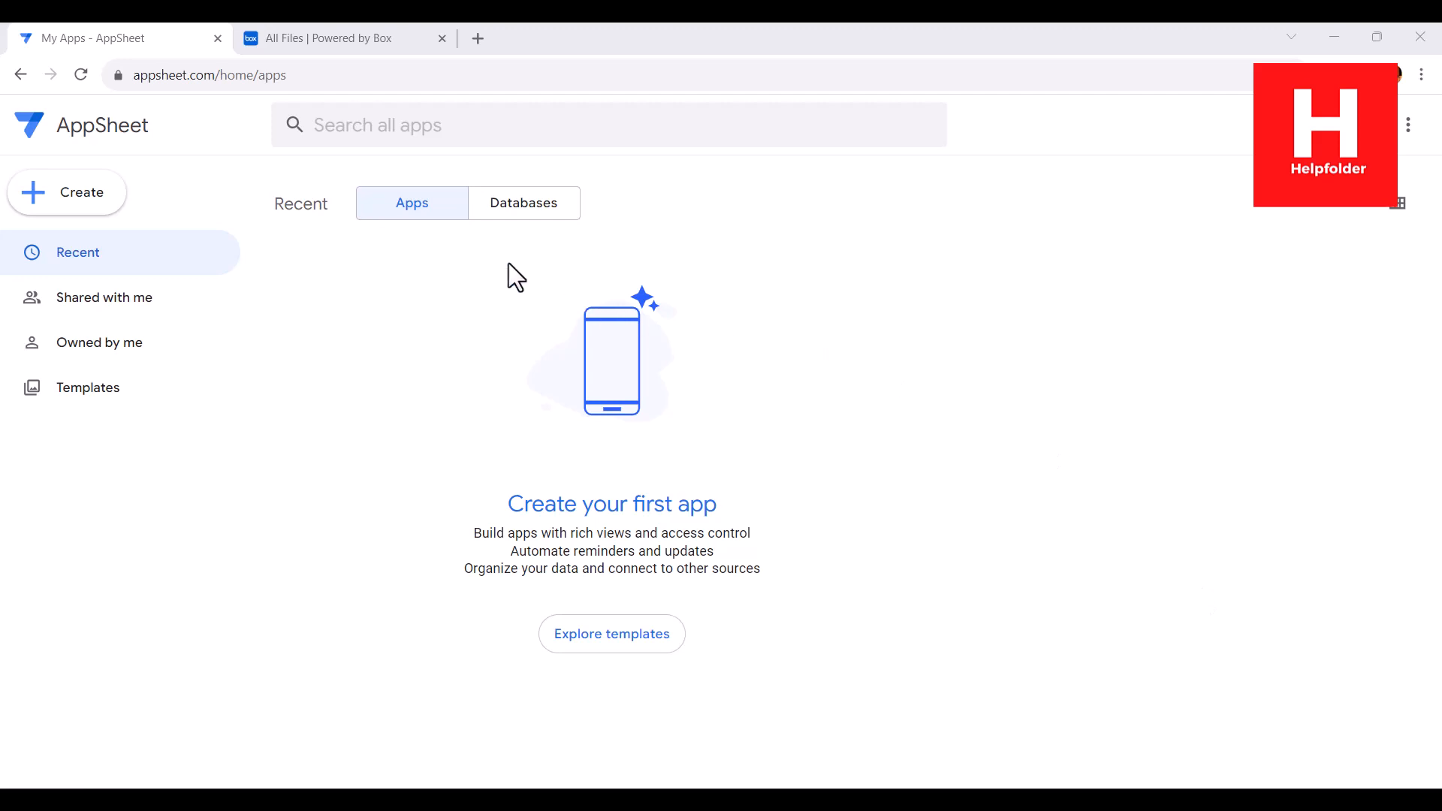
{"action": "left_click", "coordinate": [101, 194]}
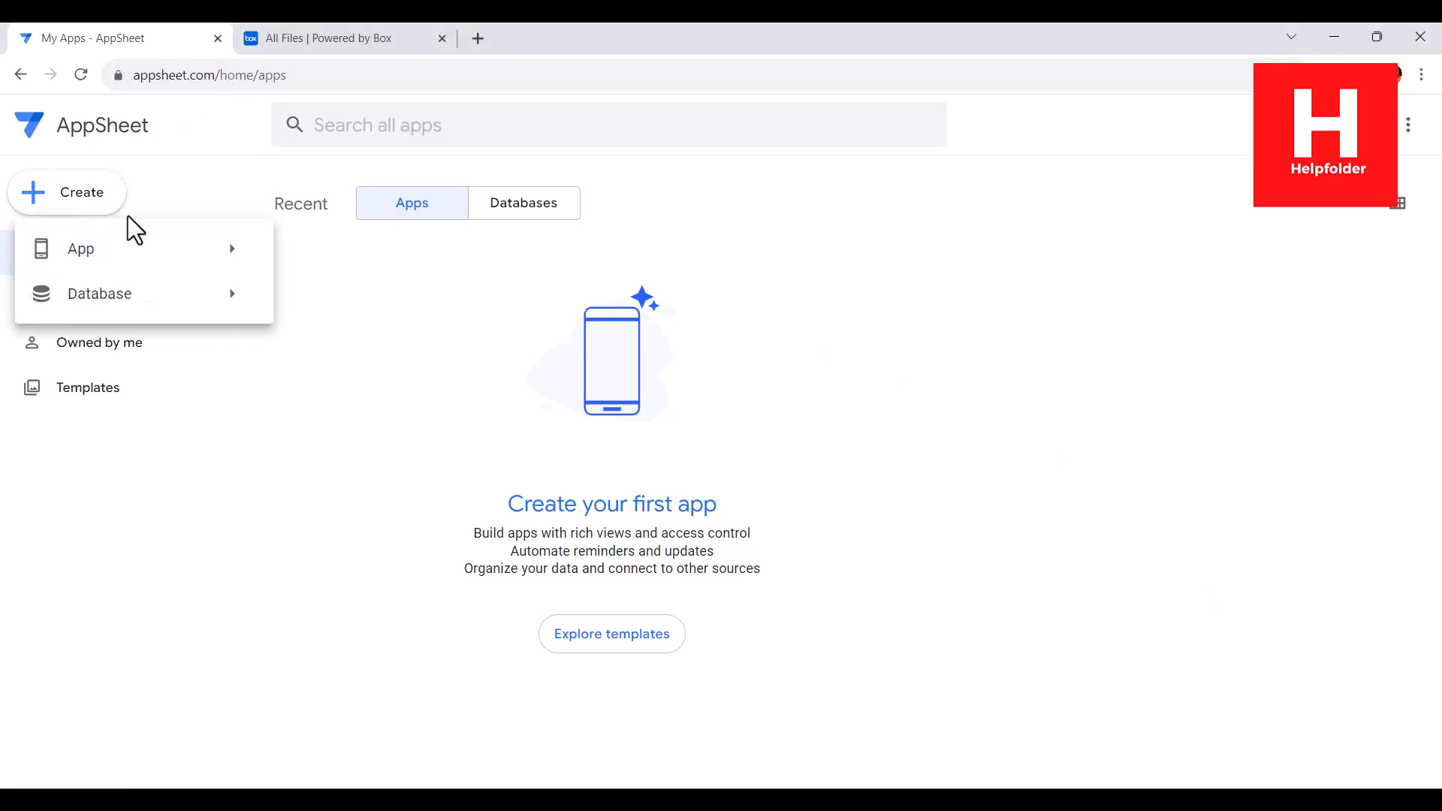
{"action": "mouse_move", "coordinate": [140, 251]}
{"action": "left_click", "coordinate": [338, 248]}
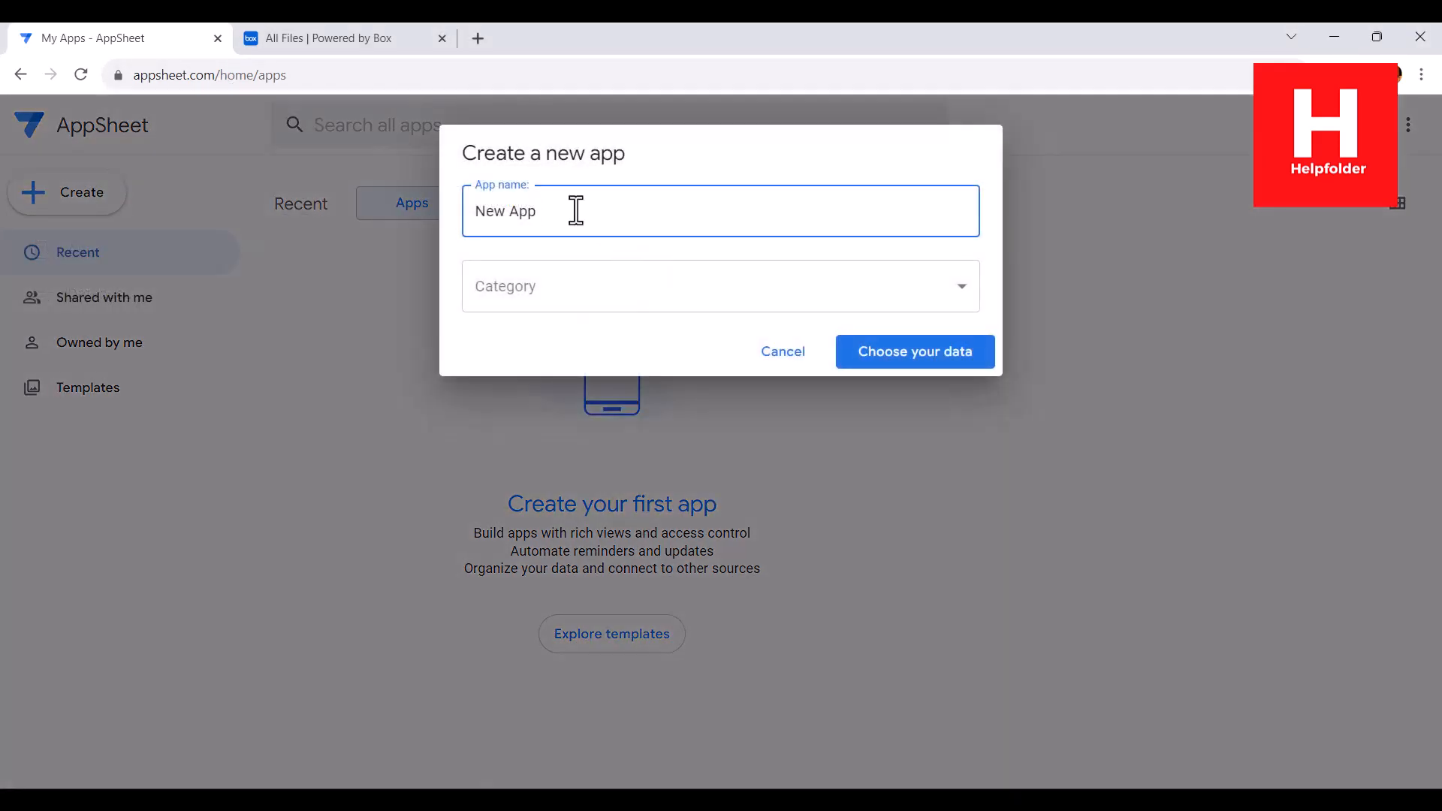
{"action": "left_click_drag", "start_coordinate": [577, 211], "coordinate": [466, 203]}
{"action": "type", "text": "MyApp"}
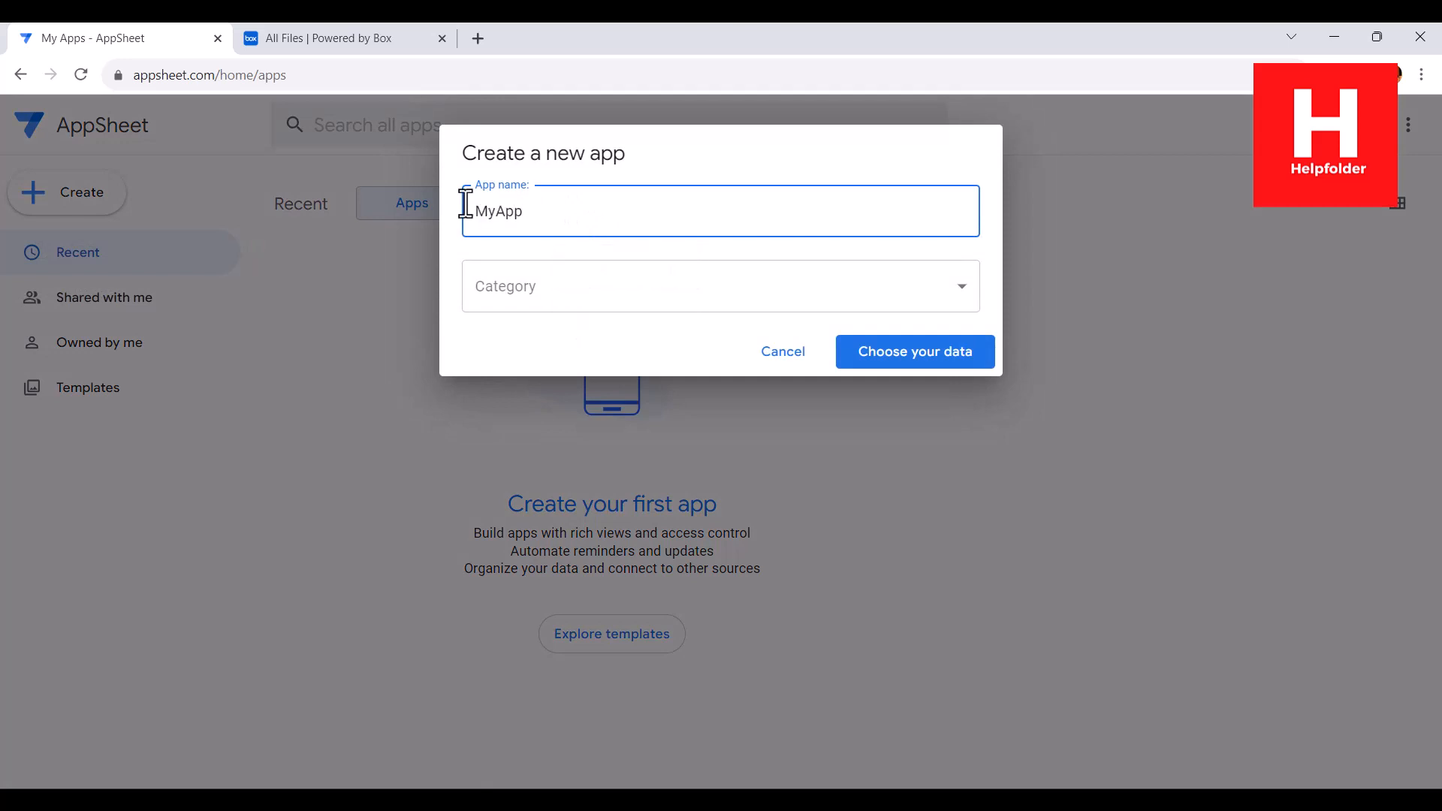
{"action": "left_click", "coordinate": [525, 297]}
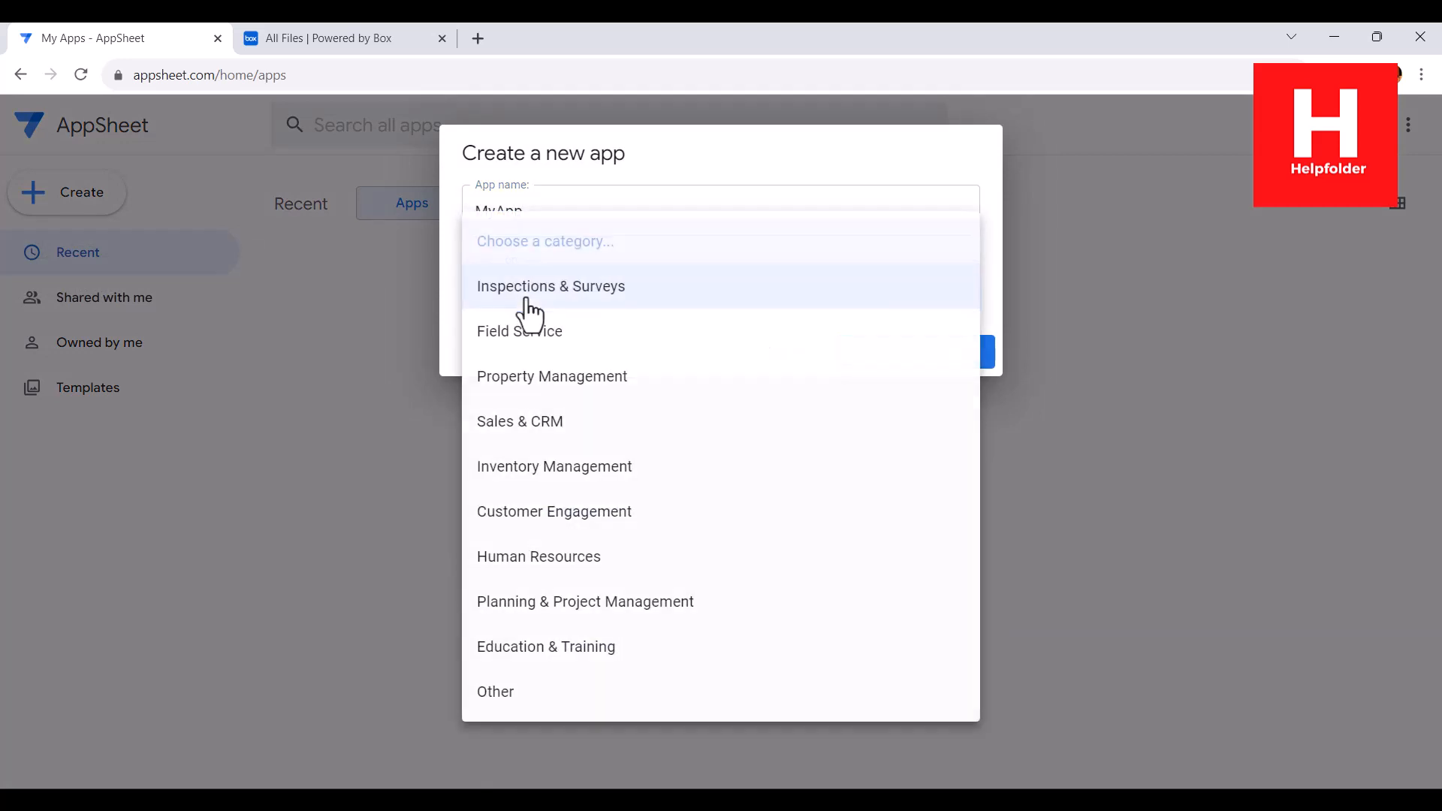
{"action": "left_click", "coordinate": [519, 652]}
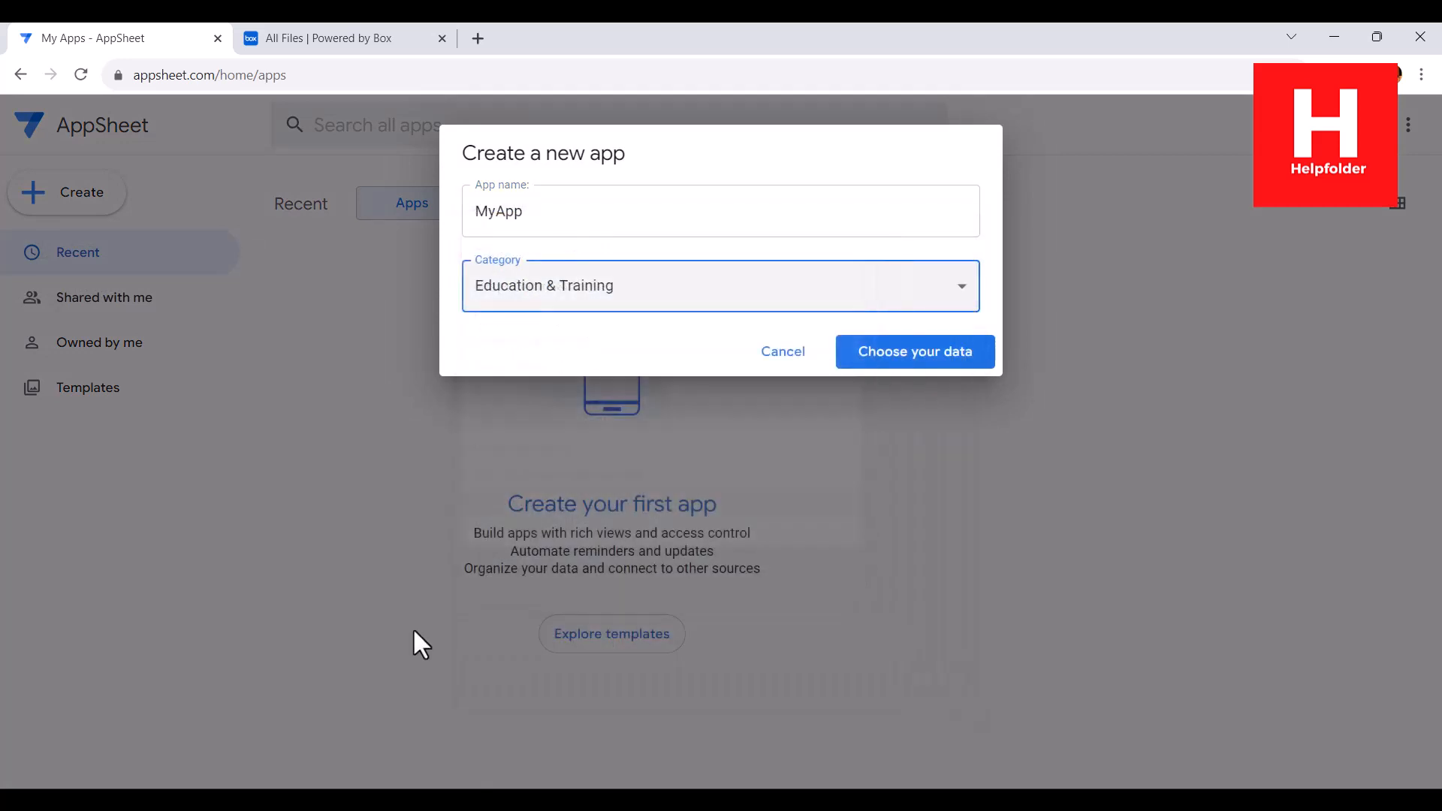
{"action": "left_click", "coordinate": [959, 363]}
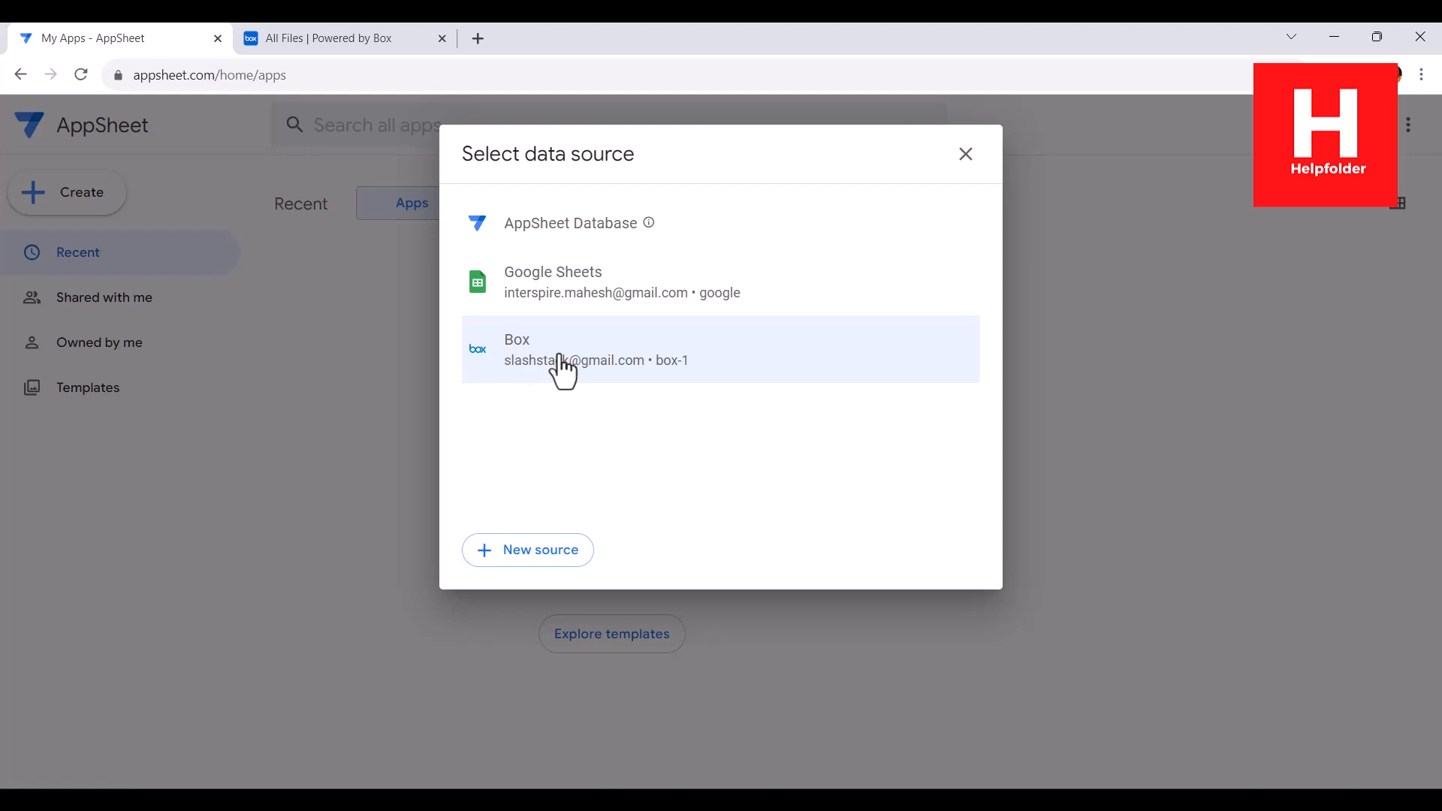
Step: Check the files stored in Box, and choose ssn.csv from the Box source as the app's data
{"action": "left_click", "coordinate": [314, 40]}
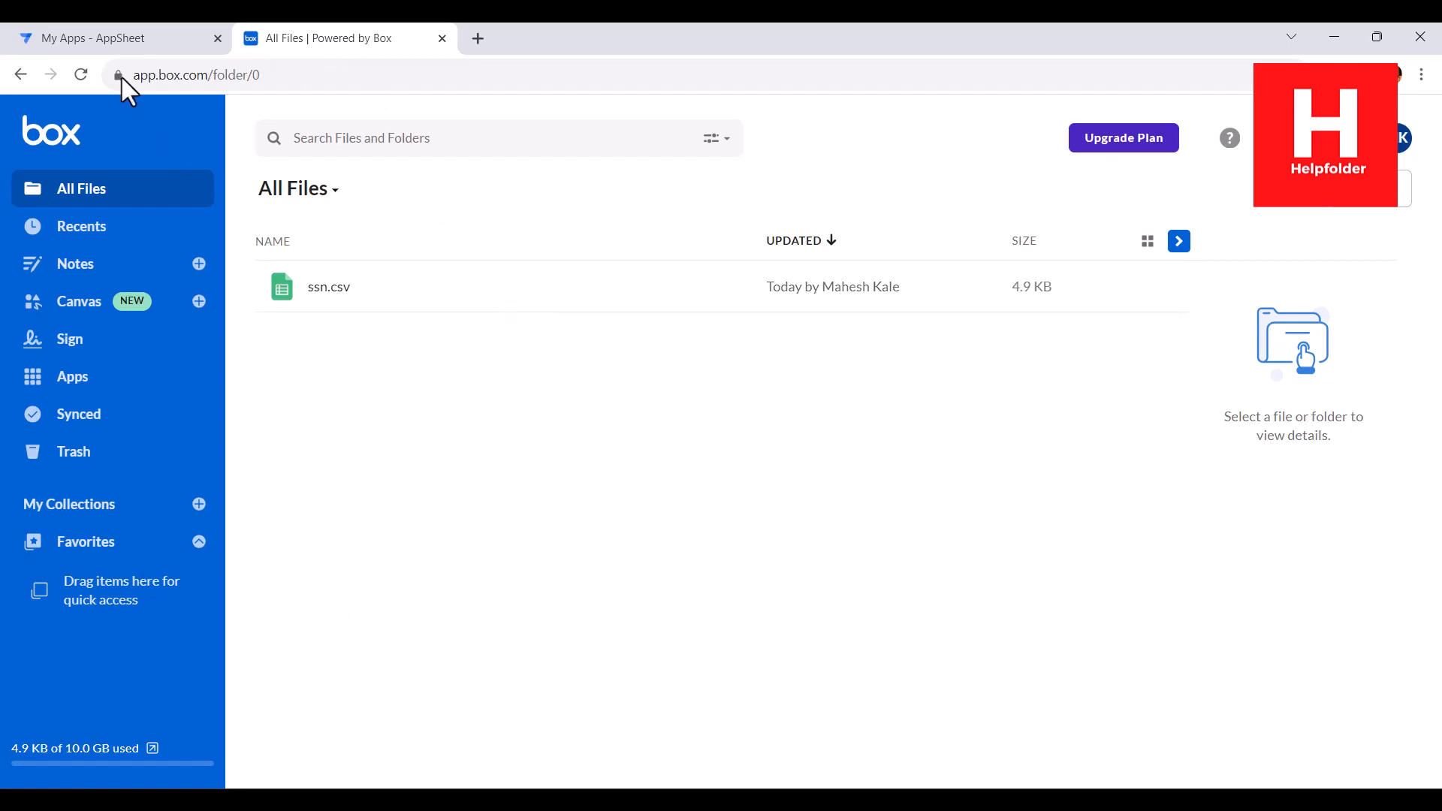
{"action": "left_click", "coordinate": [96, 38]}
{"action": "left_click", "coordinate": [618, 358]}
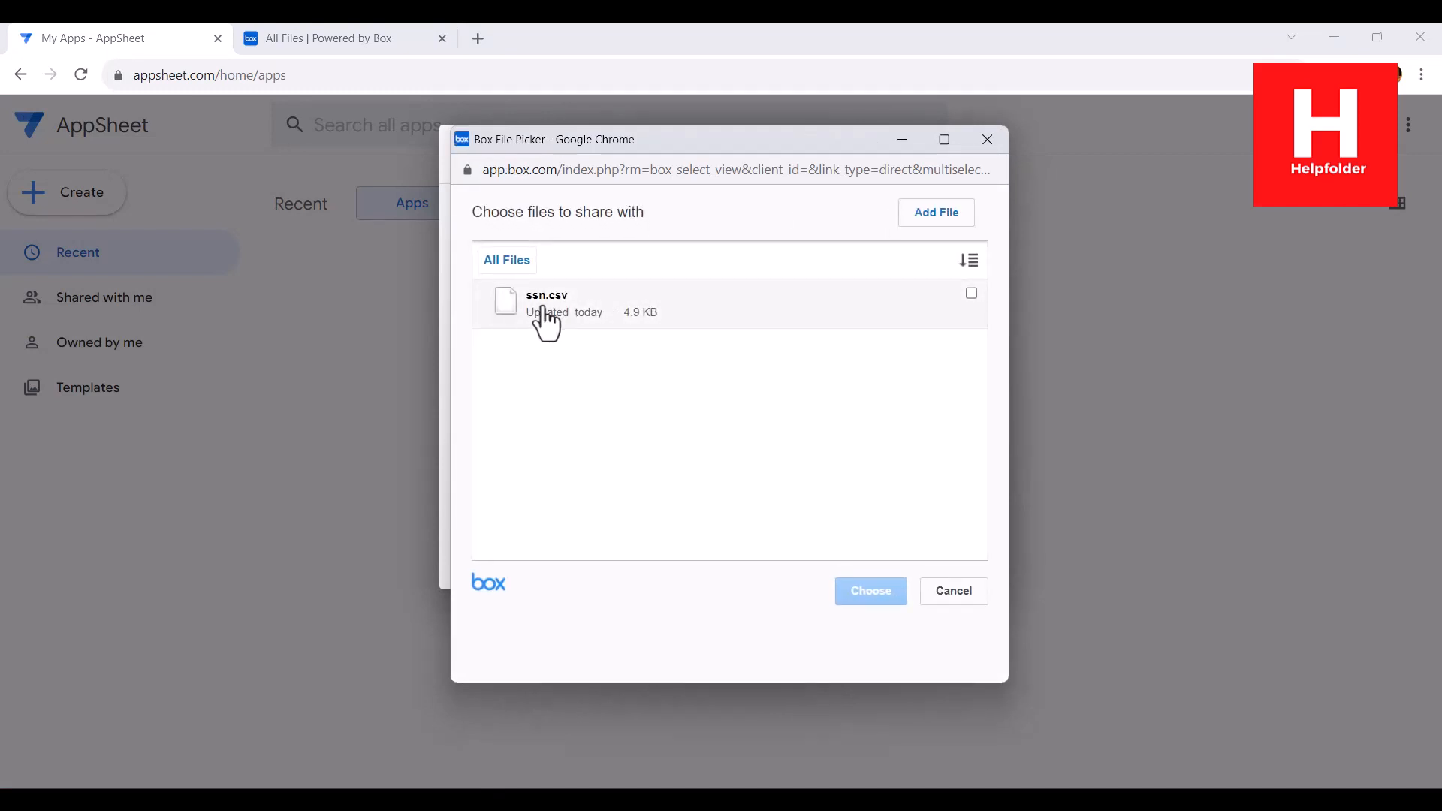
{"action": "left_click", "coordinate": [972, 294]}
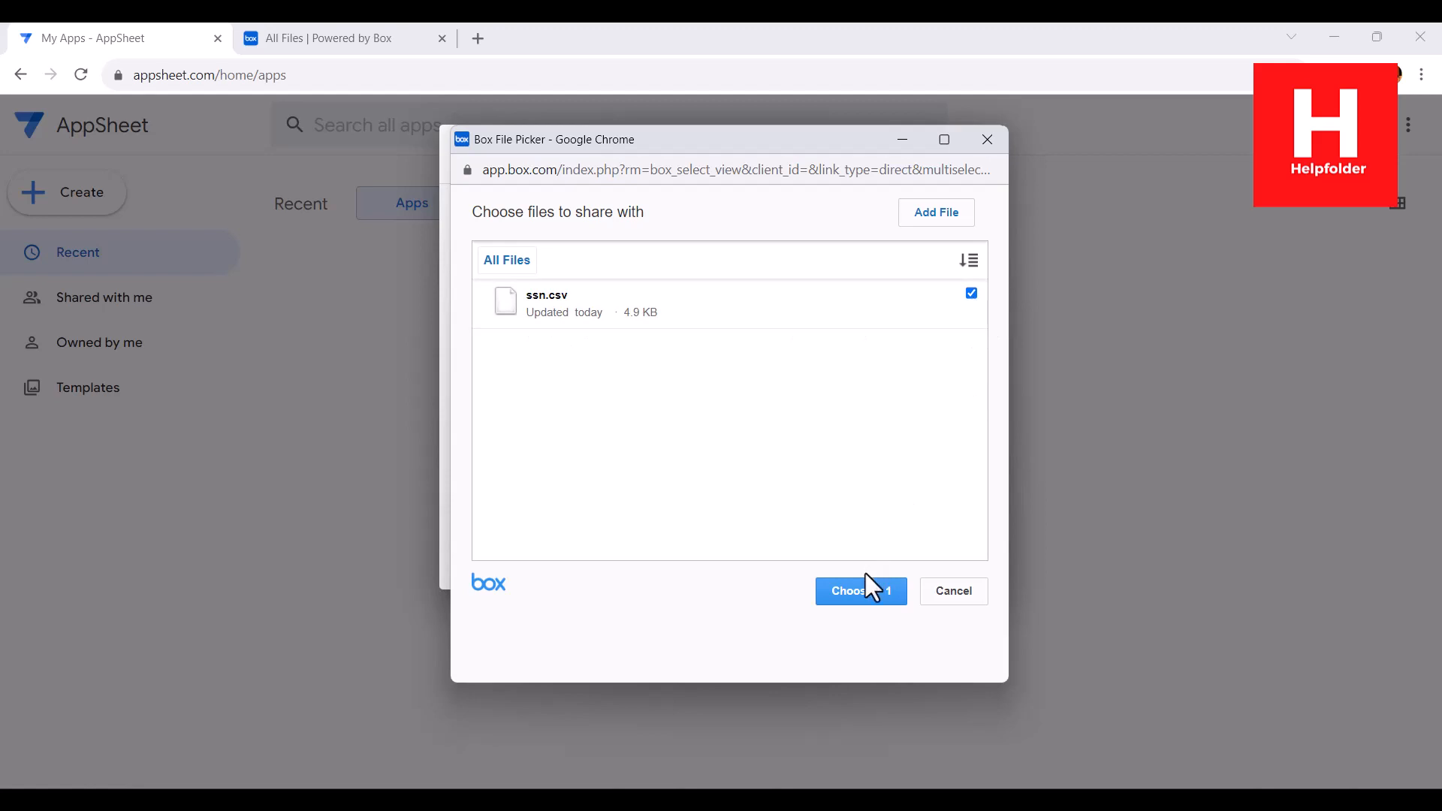
{"action": "left_click", "coordinate": [861, 593]}
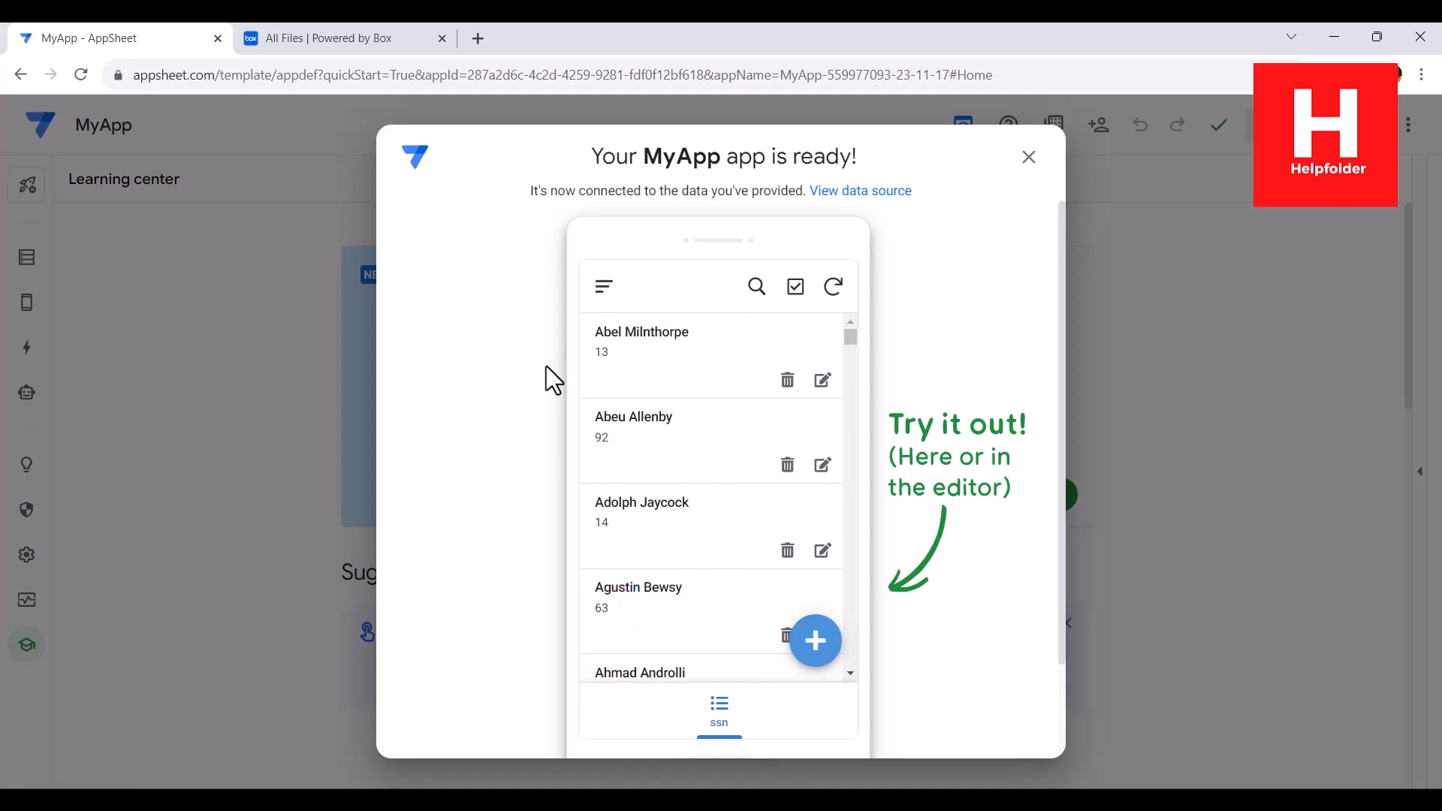
Step: Dismiss the app introduction and open the column settings of the ssn data table
{"action": "left_click", "coordinate": [1029, 157]}
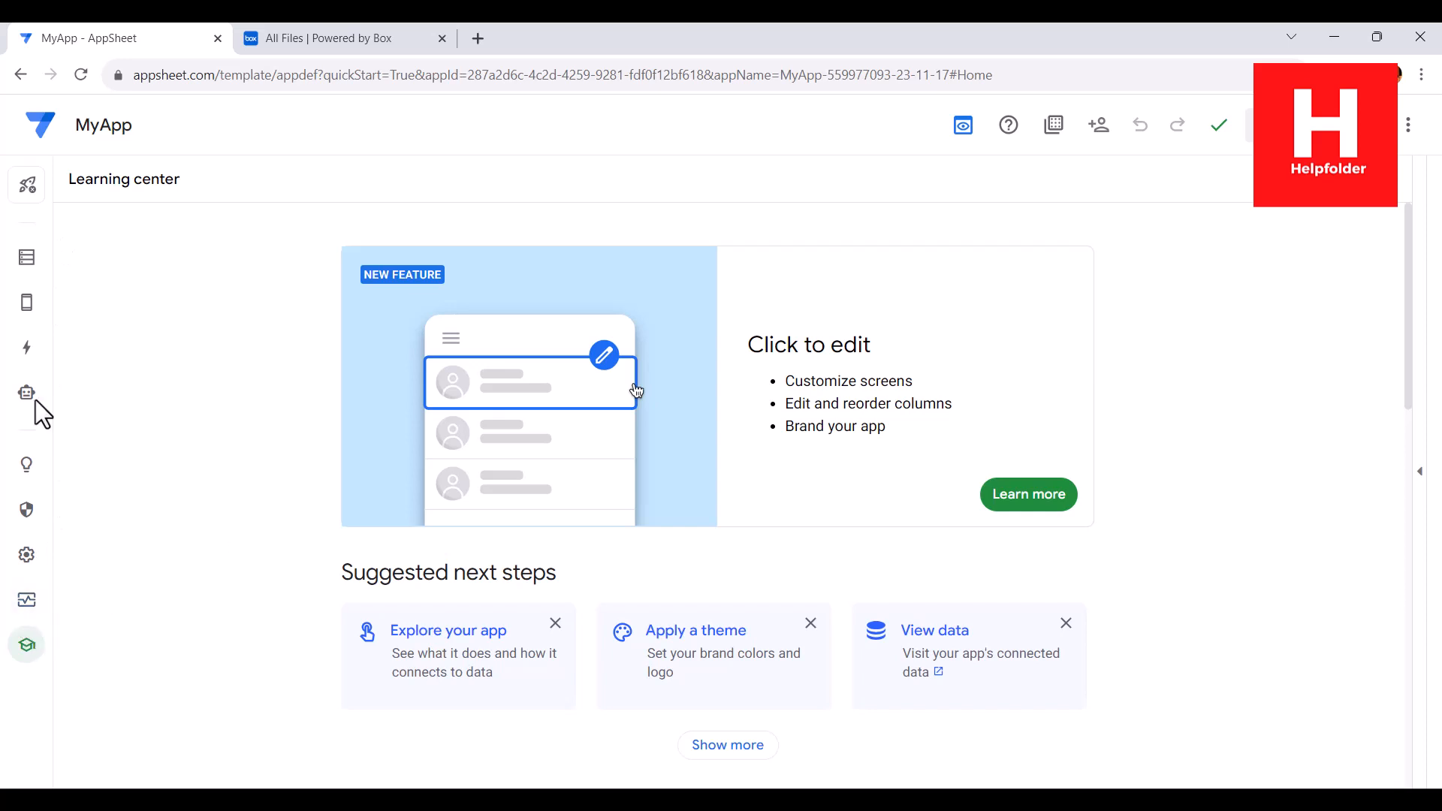
{"action": "left_click", "coordinate": [27, 259]}
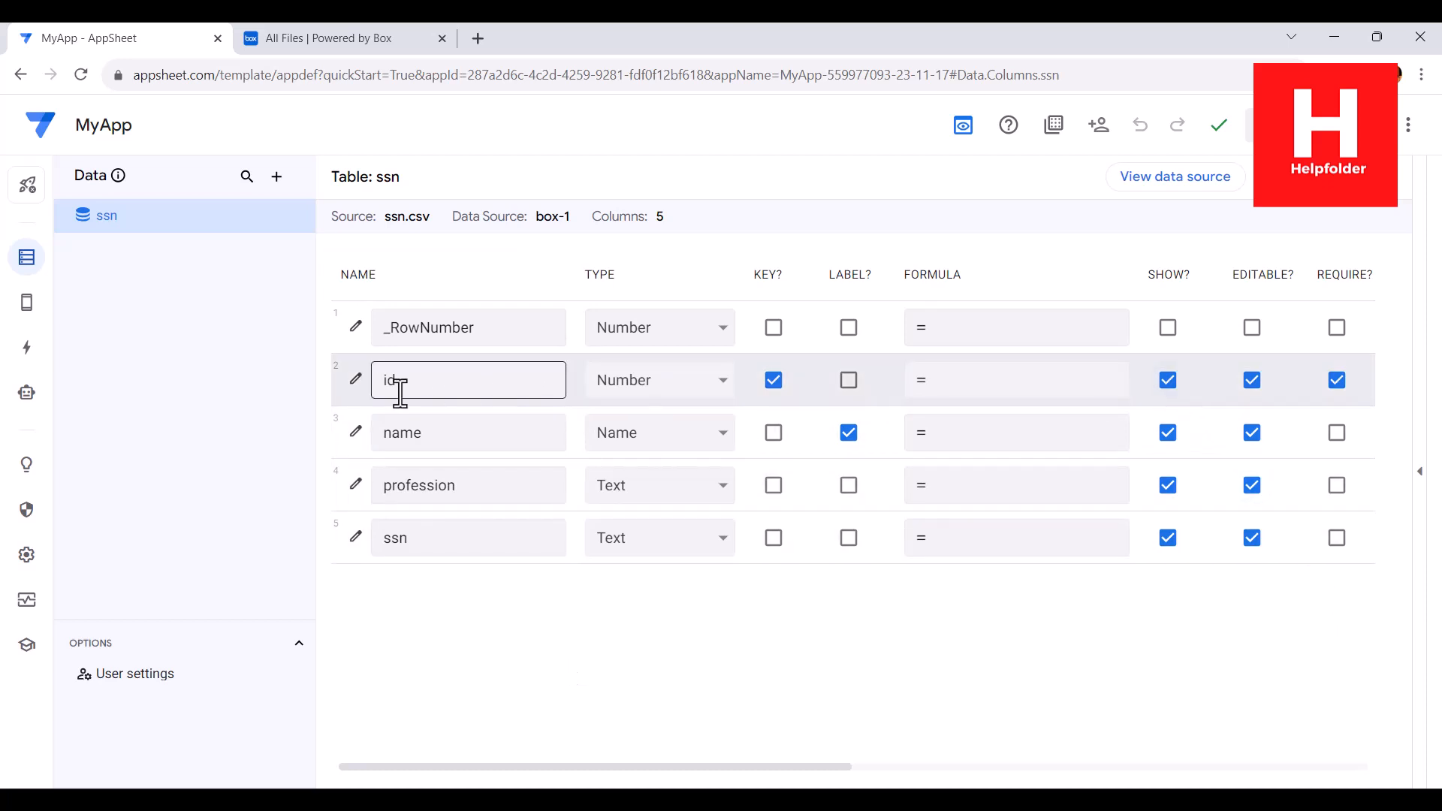
Step: Disable Show, Editable and Require for the id column, and view the data types available for it
{"action": "left_click", "coordinate": [1172, 382]}
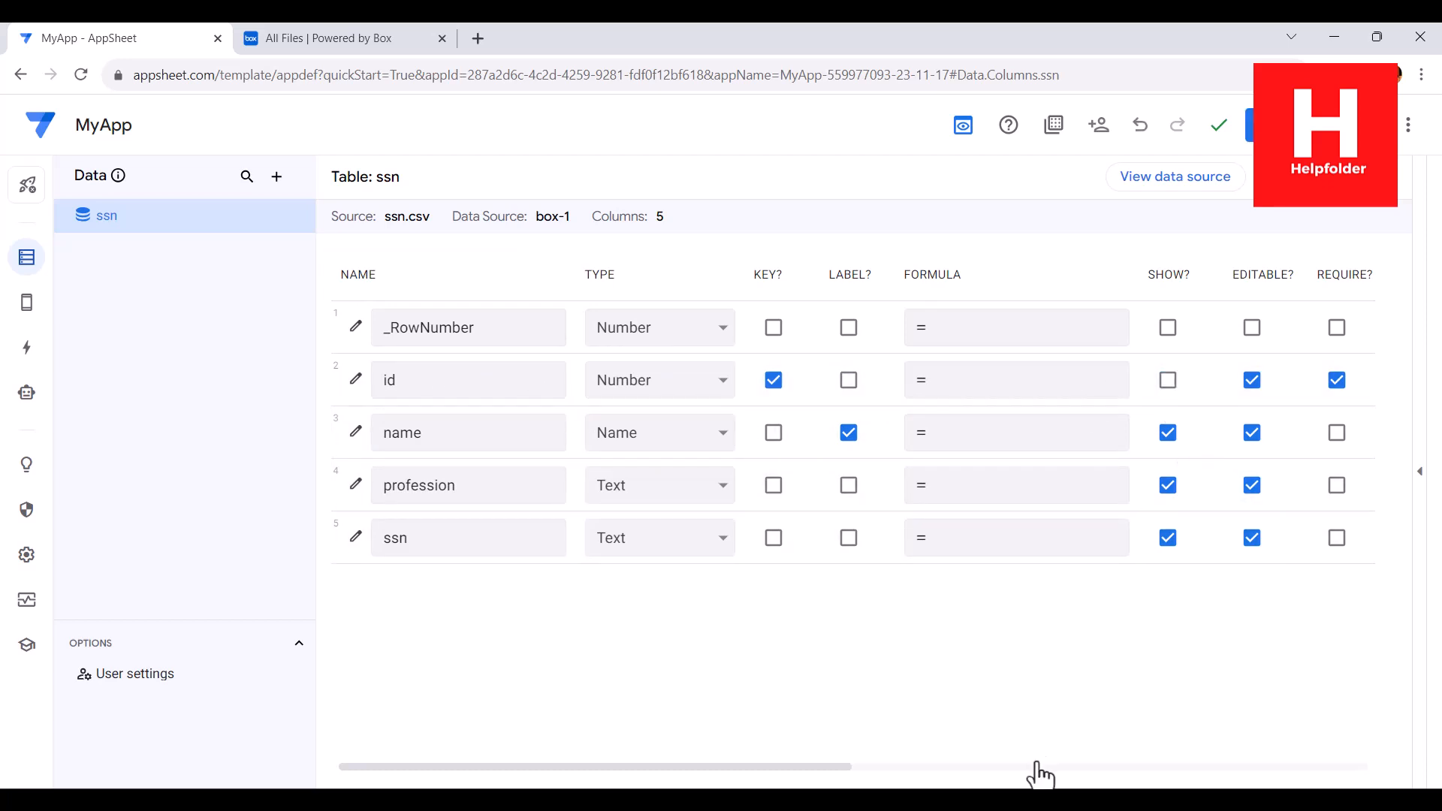
{"action": "left_click", "coordinate": [1253, 381]}
{"action": "left_click", "coordinate": [1344, 384]}
{"action": "left_click", "coordinate": [699, 380]}
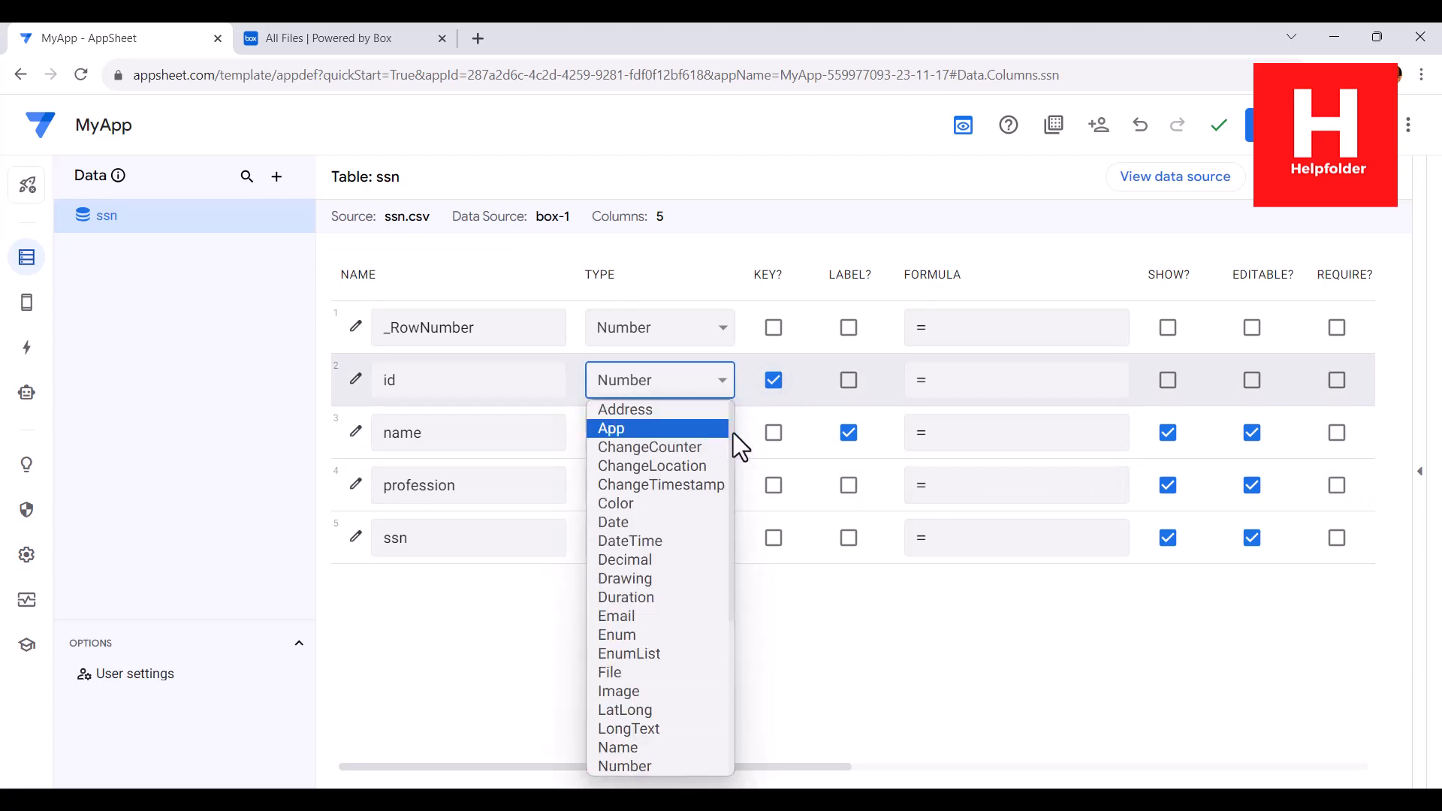
{"action": "mouse_move", "coordinate": [733, 433]}
{"action": "left_mouse_down"}
{"action": "mouse_move", "coordinate": [732, 630]}
{"action": "mouse_move", "coordinate": [735, 421]}
{"action": "left_mouse_up"}
{"action": "left_click", "coordinate": [1083, 760]}
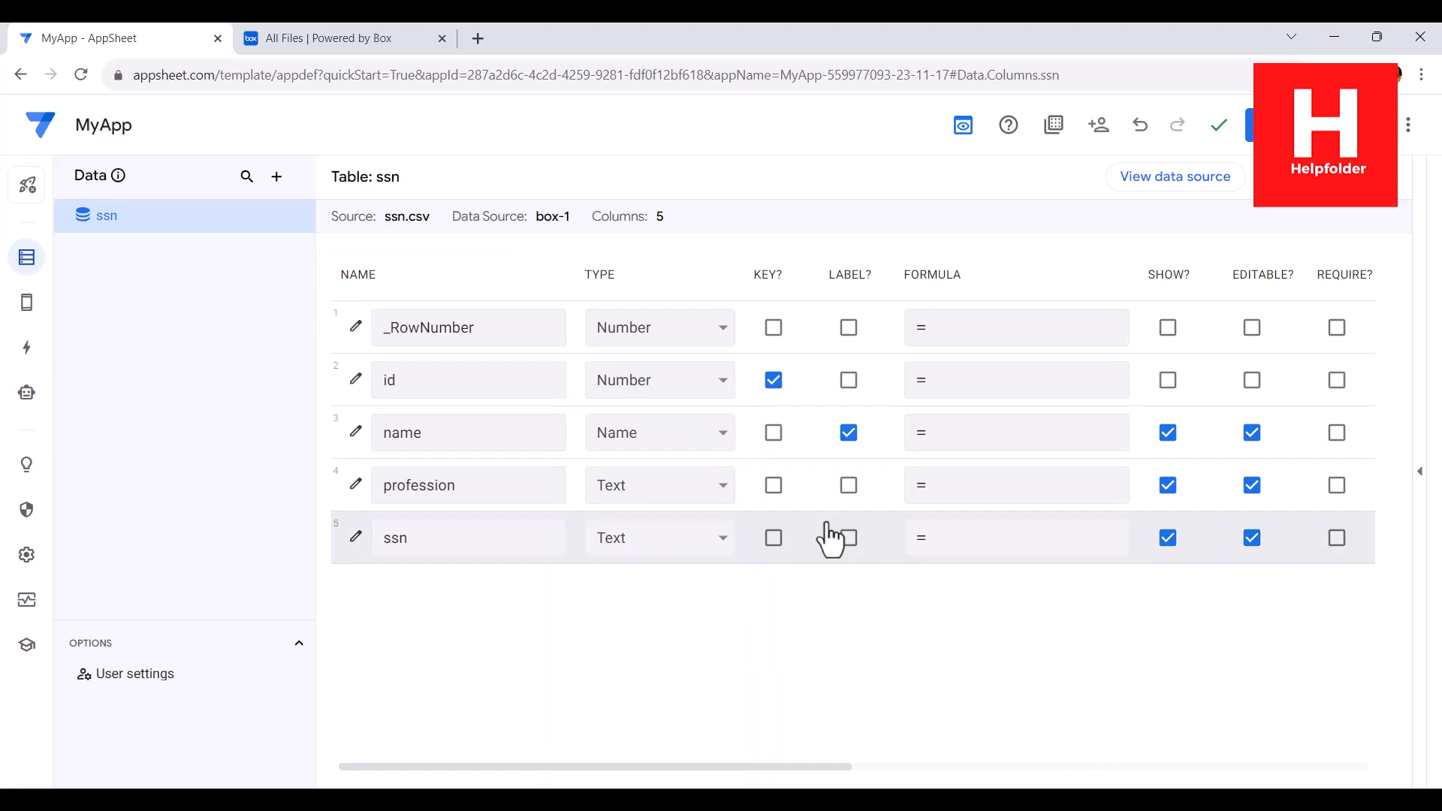
Step: Re-enable Require, Editable and Show for the id column
{"action": "left_click", "coordinate": [1338, 383]}
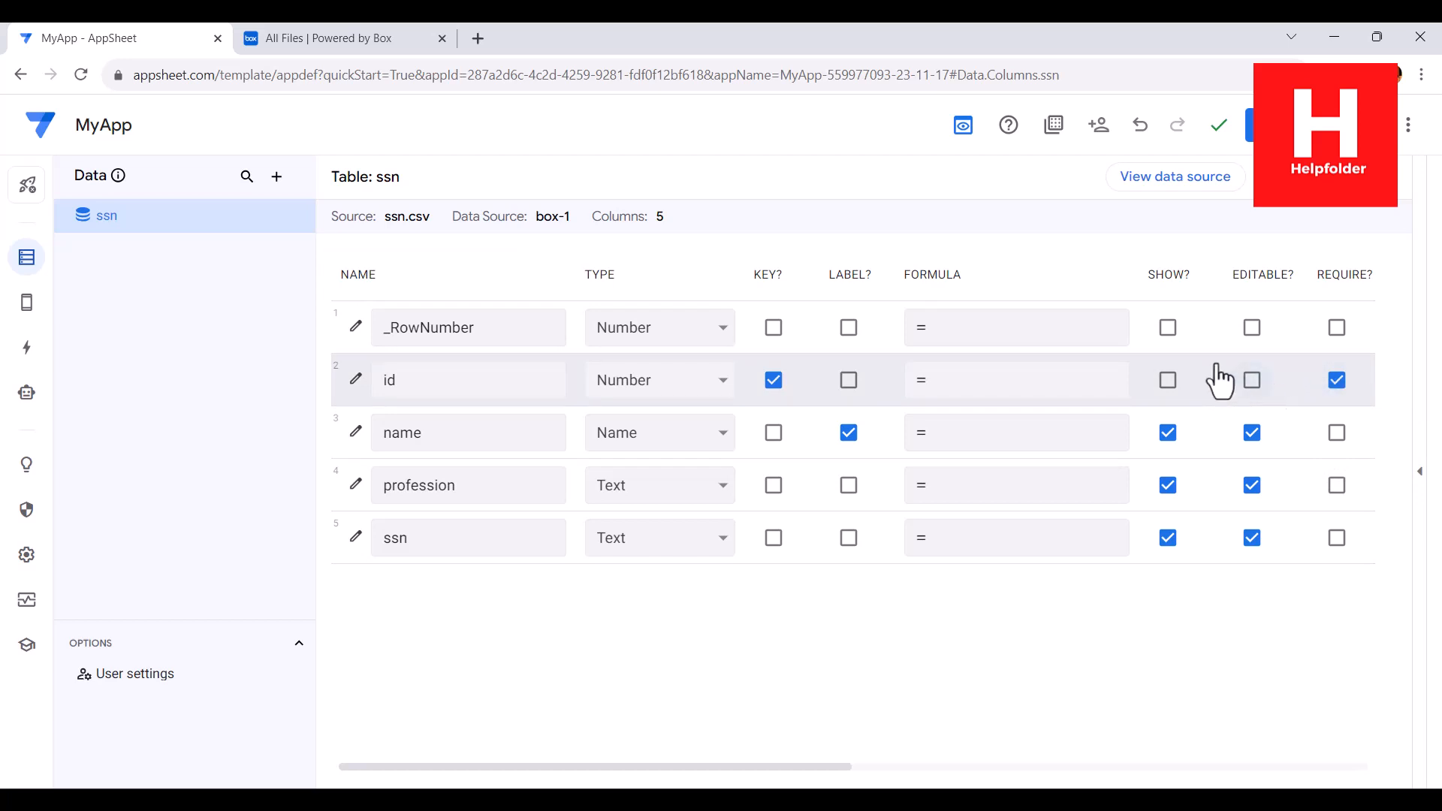
{"action": "left_click", "coordinate": [1252, 380]}
{"action": "left_click", "coordinate": [1170, 381]}
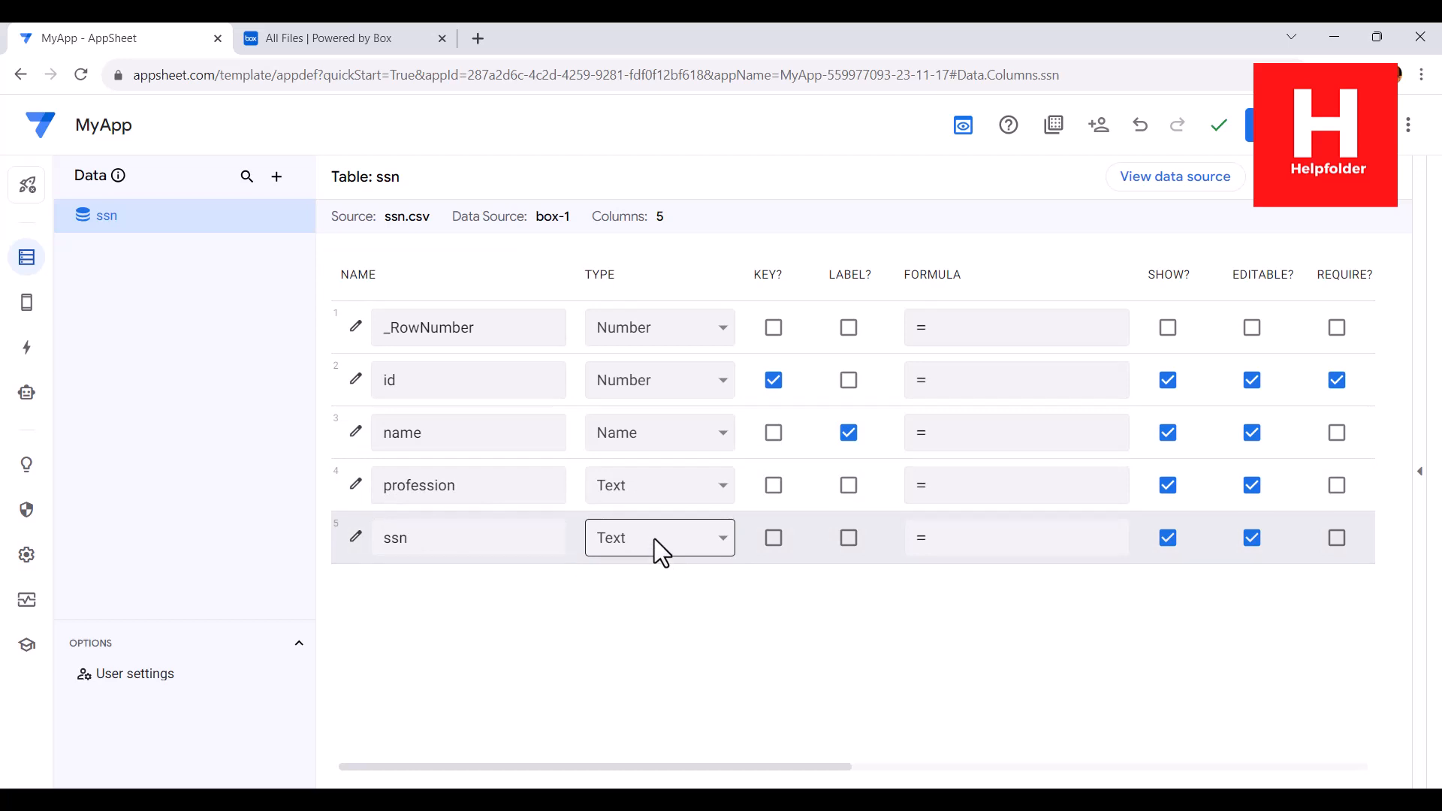
Step: Review the ssn view's options, the ssn table's Delete action and the app's information settings
{"action": "left_click", "coordinate": [105, 297]}
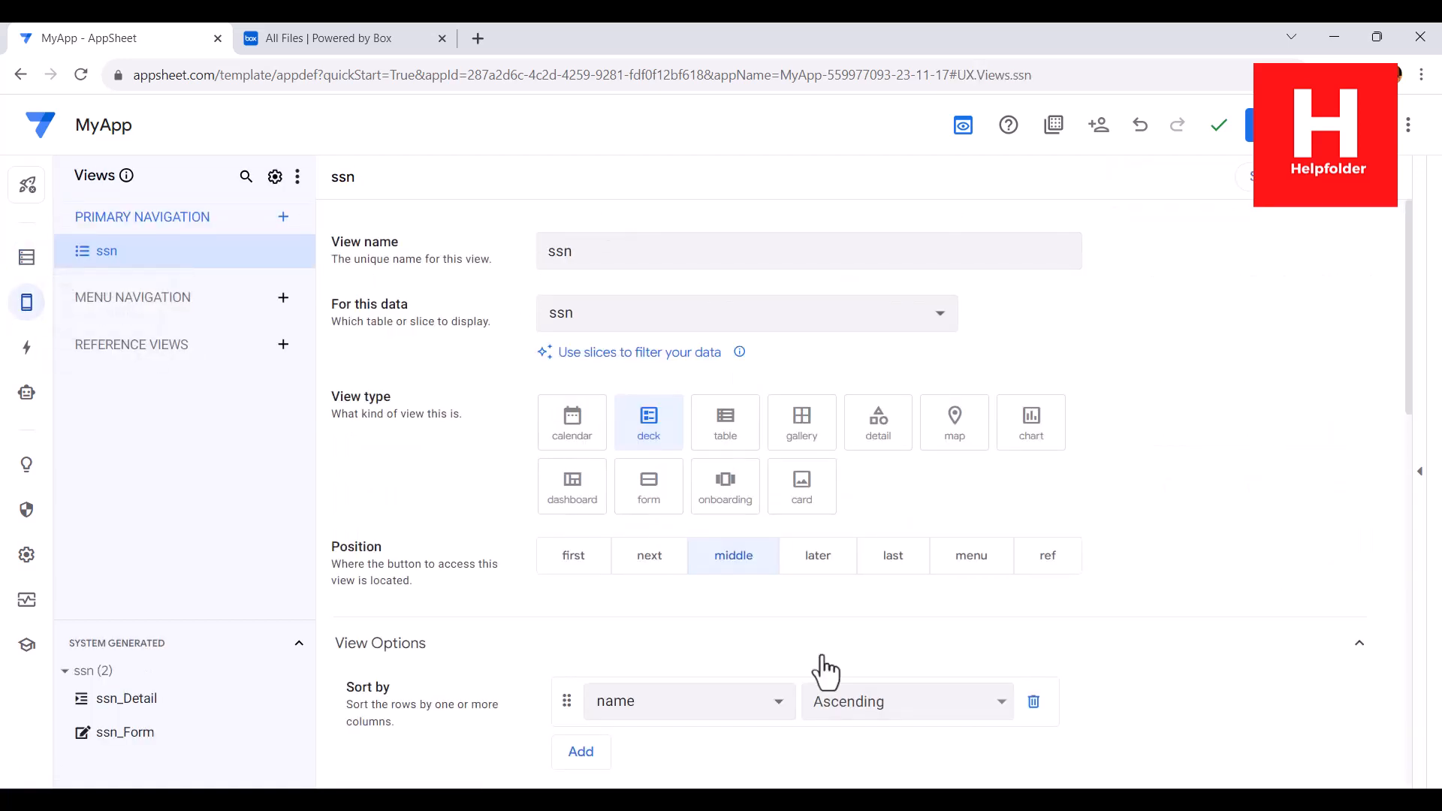
{"action": "scroll", "coordinate": [653, 556], "scroll_direction": "down", "scroll_amount": 11}
{"action": "scroll", "coordinate": [647, 543], "scroll_direction": "down", "scroll_amount": 2}
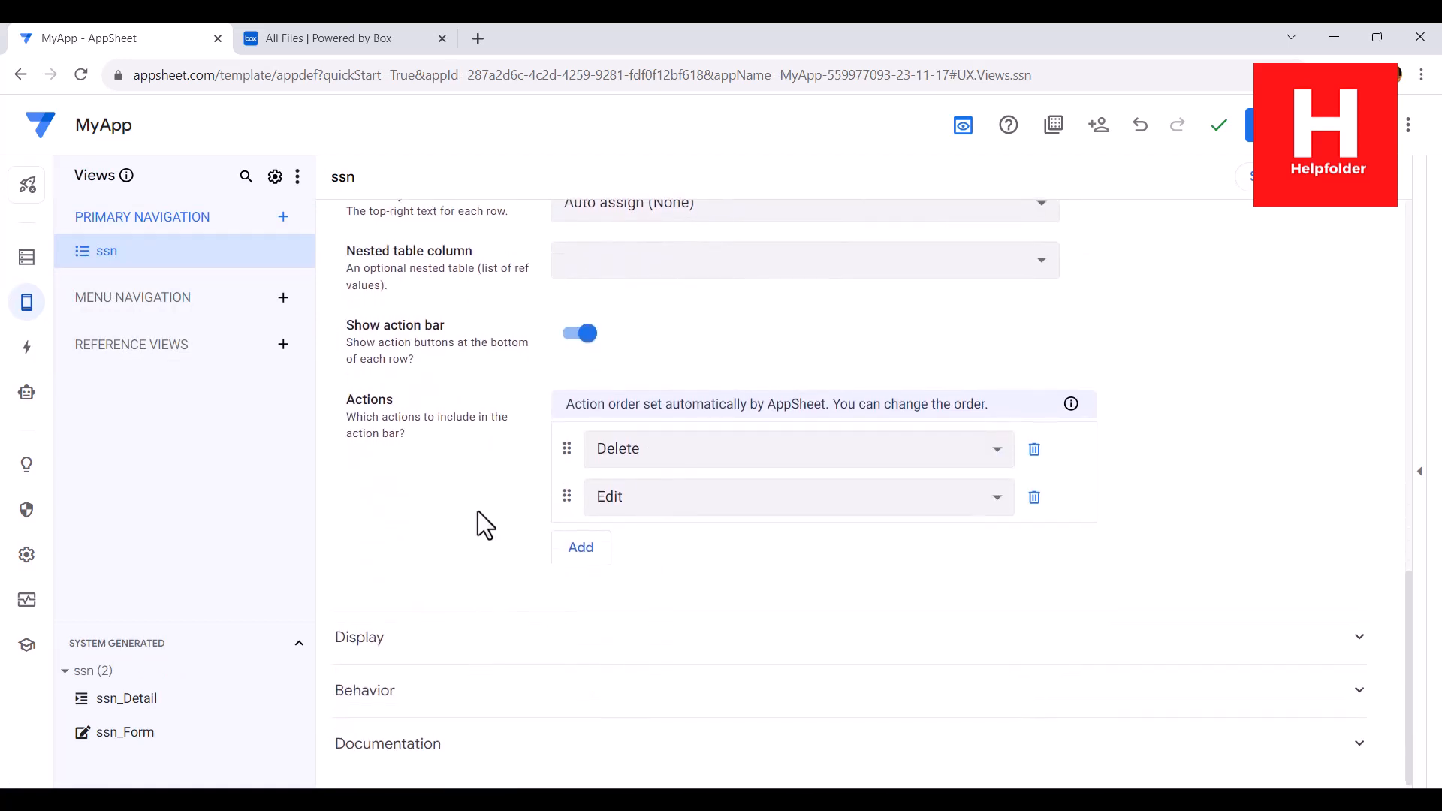
{"action": "left_click", "coordinate": [27, 347]}
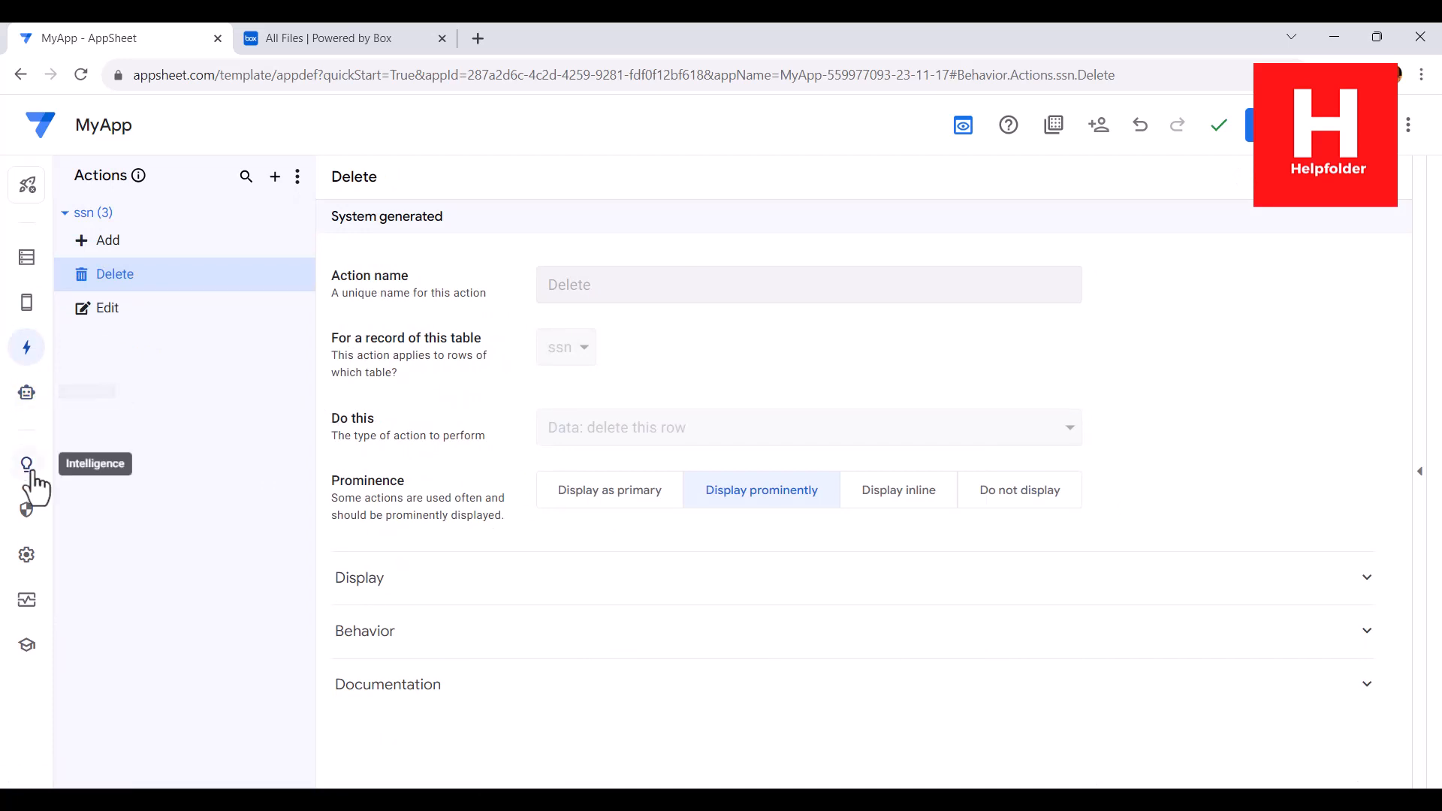
{"action": "left_click", "coordinate": [26, 556]}
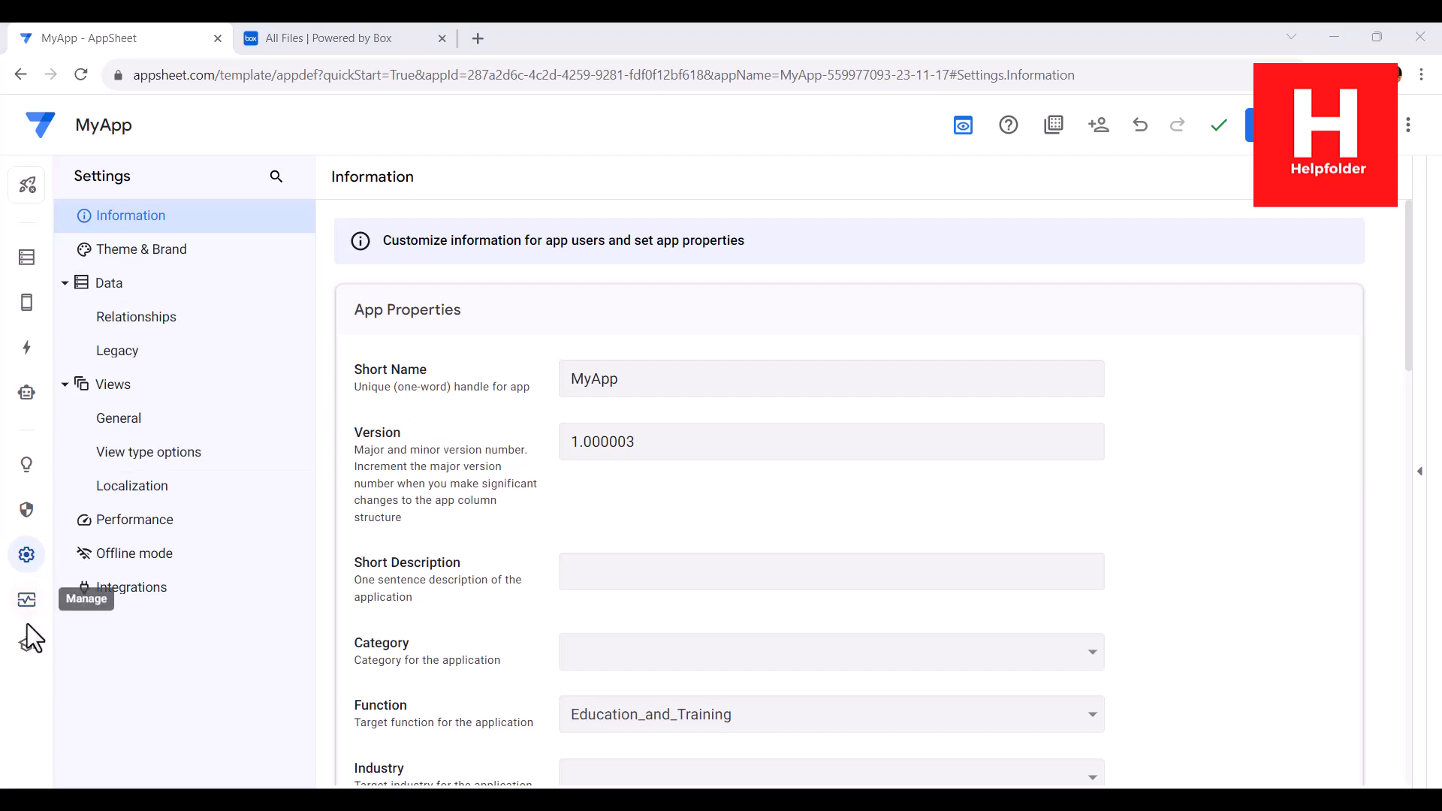
Step: Return to the ssn table columns, look at them in the legacy editor, and switch back to the new editor
{"action": "left_click", "coordinate": [8, 259]}
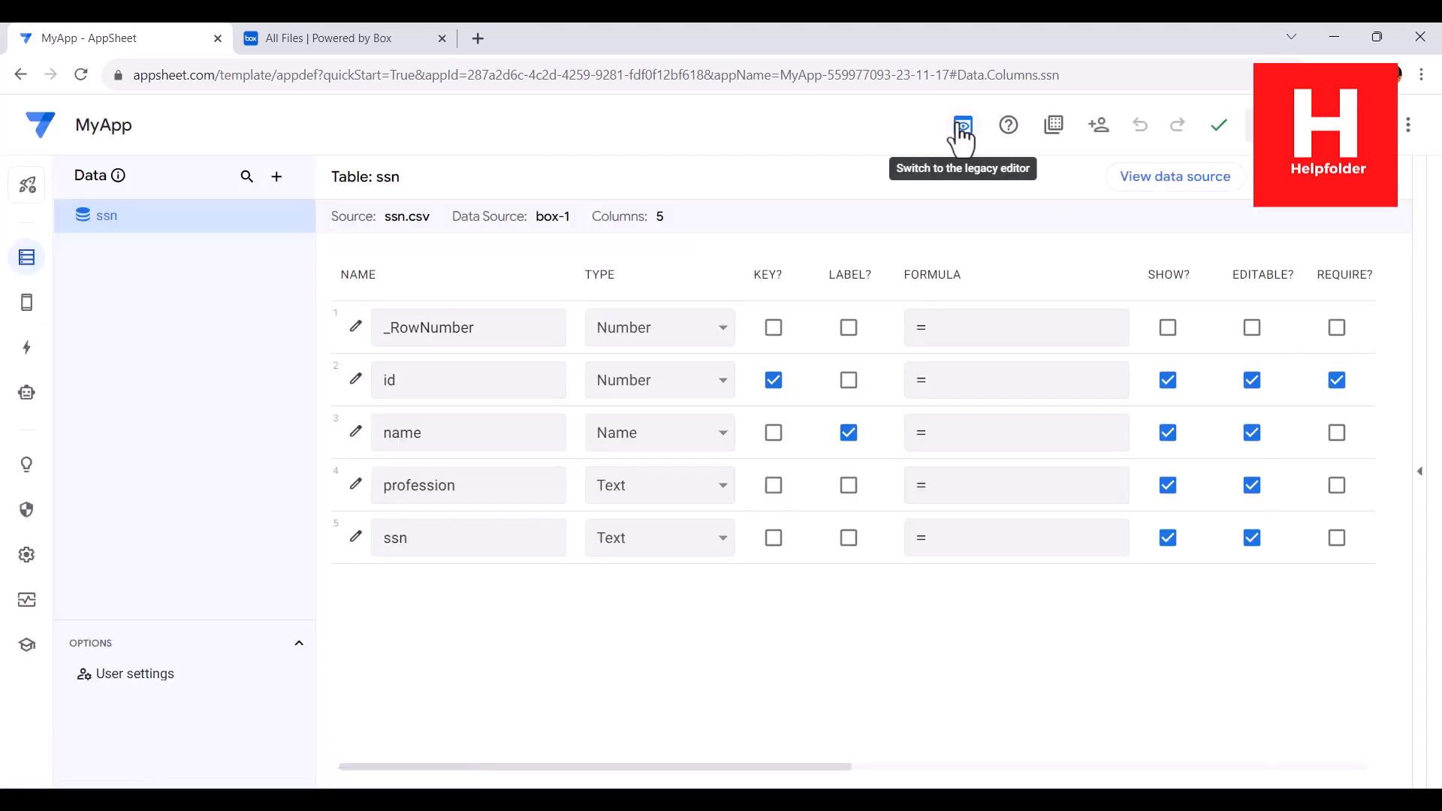
{"action": "left_click", "coordinate": [965, 142]}
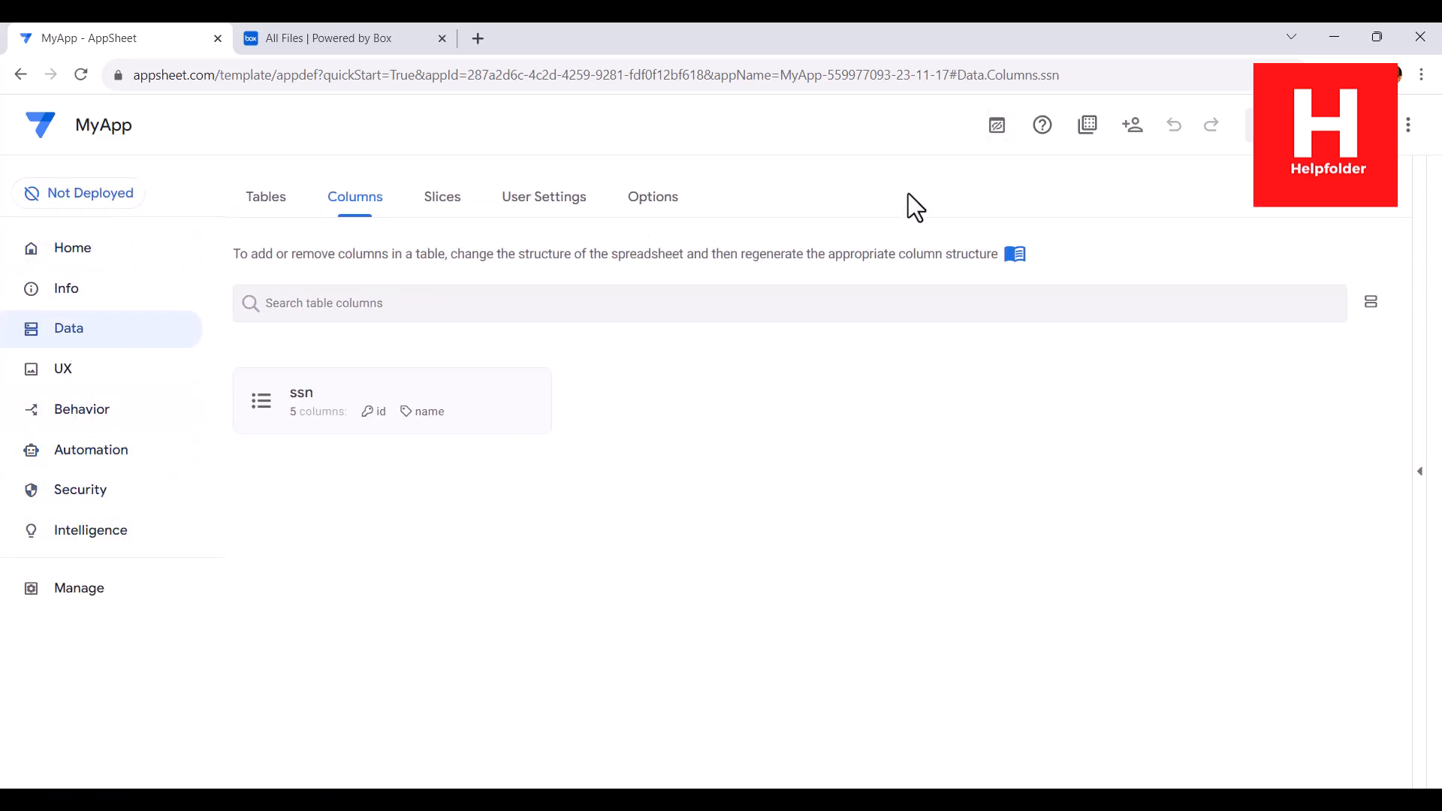
{"action": "left_click", "coordinate": [999, 128]}
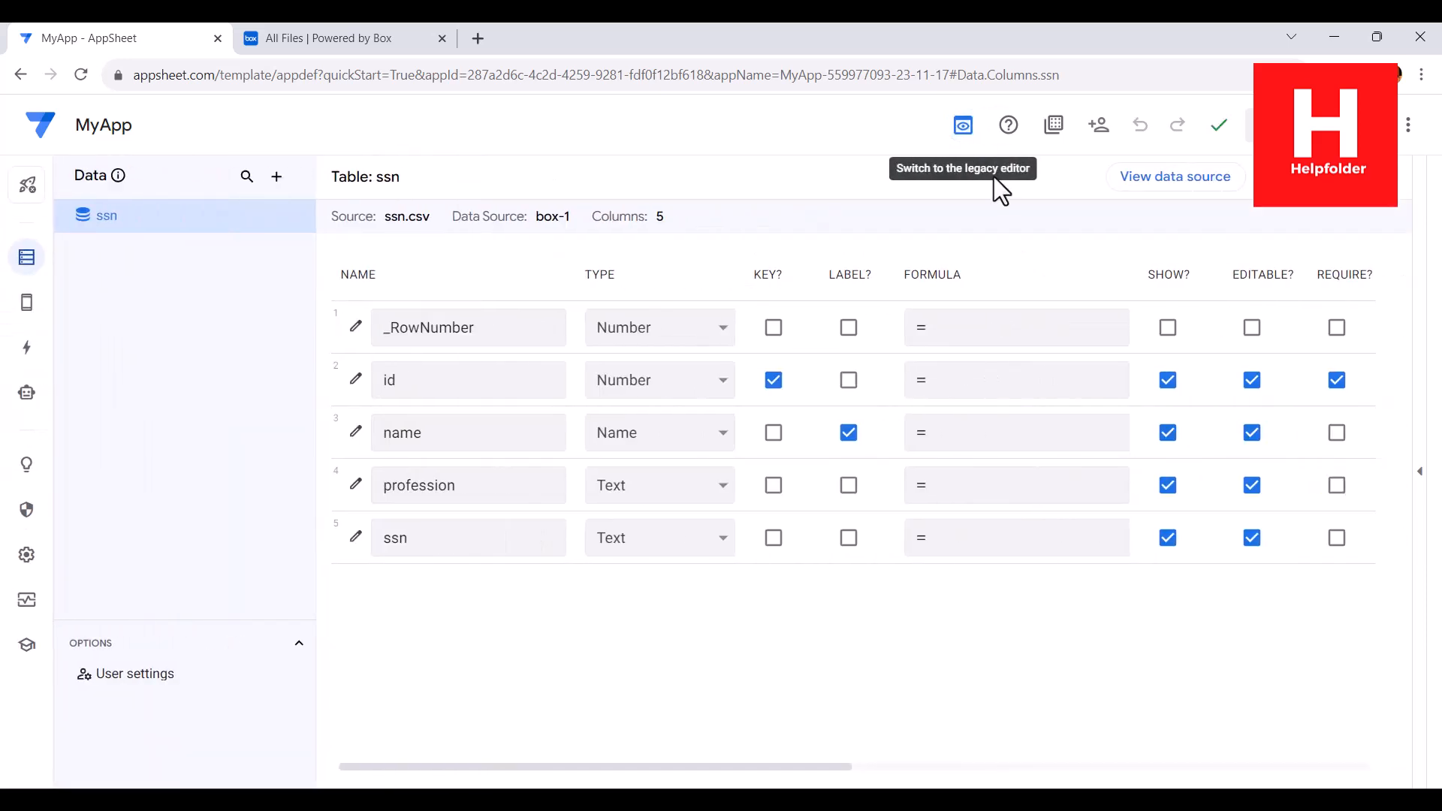
Step: Go to the list of recent apps and preview MyApp in full screen
{"action": "left_click", "coordinate": [42, 129]}
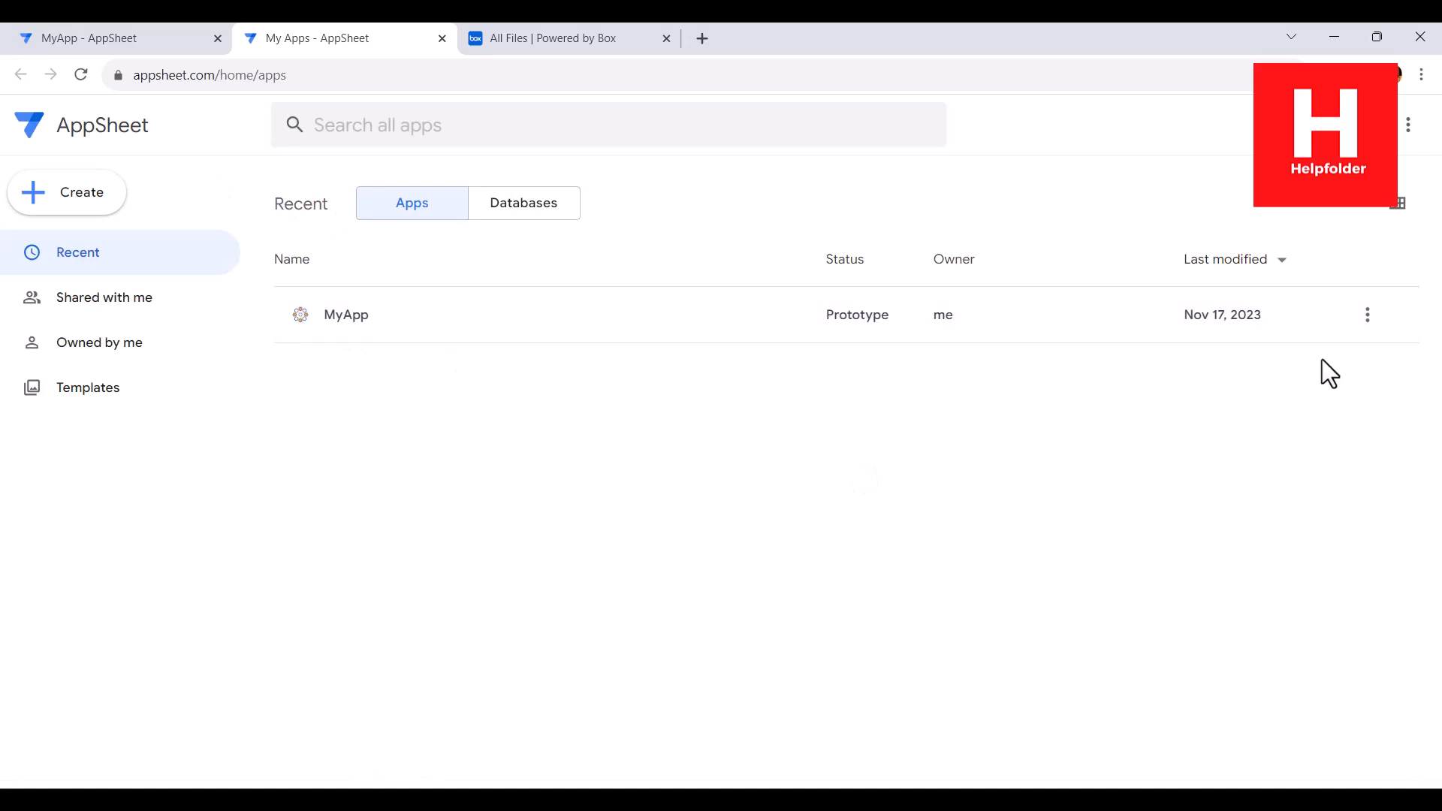
{"action": "left_click", "coordinate": [1368, 315]}
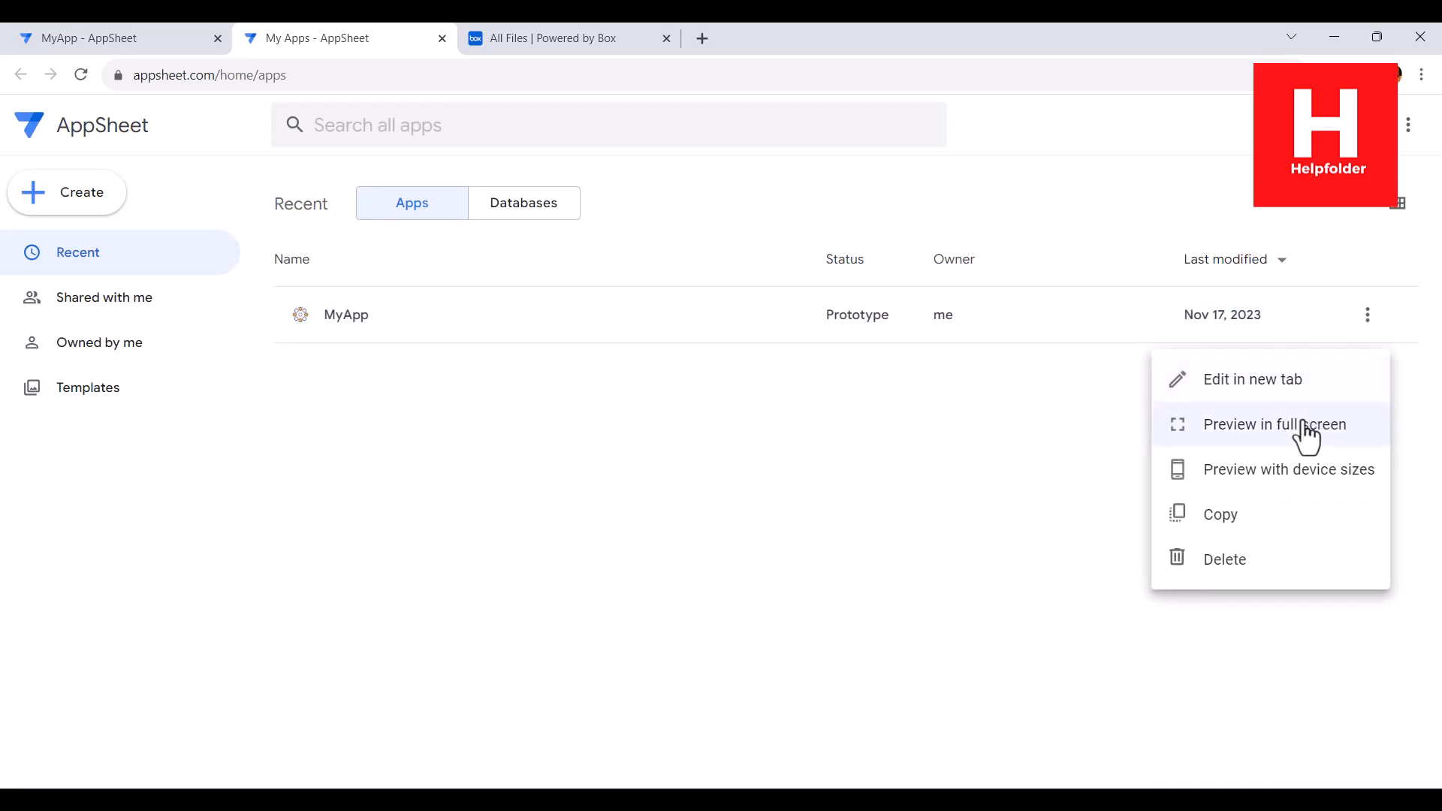
{"action": "left_click", "coordinate": [1386, 430]}
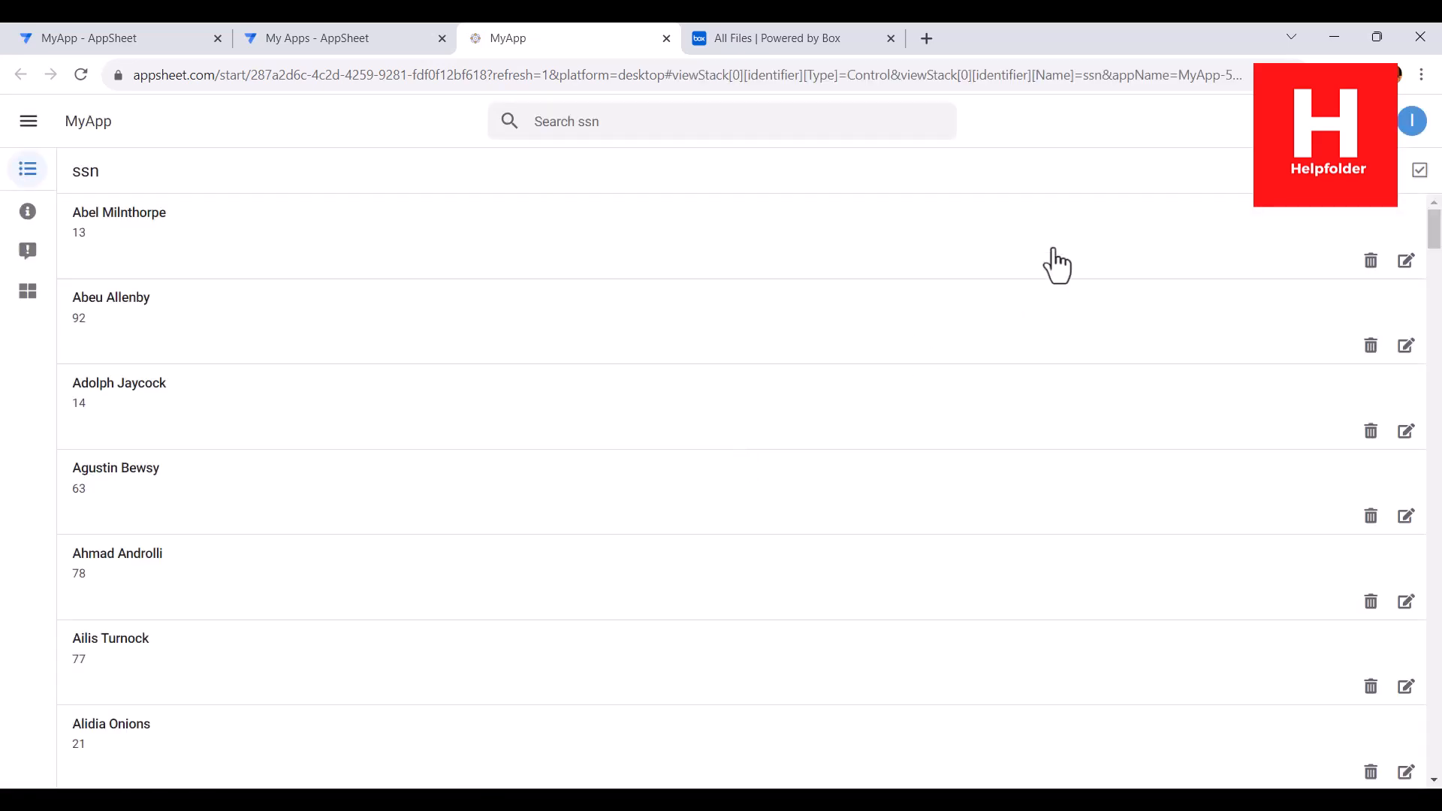
Step: Add and save an ssn record with id 101, the person's name, the profession Accountant and a social security number
{"action": "left_click", "coordinate": [1307, 172]}
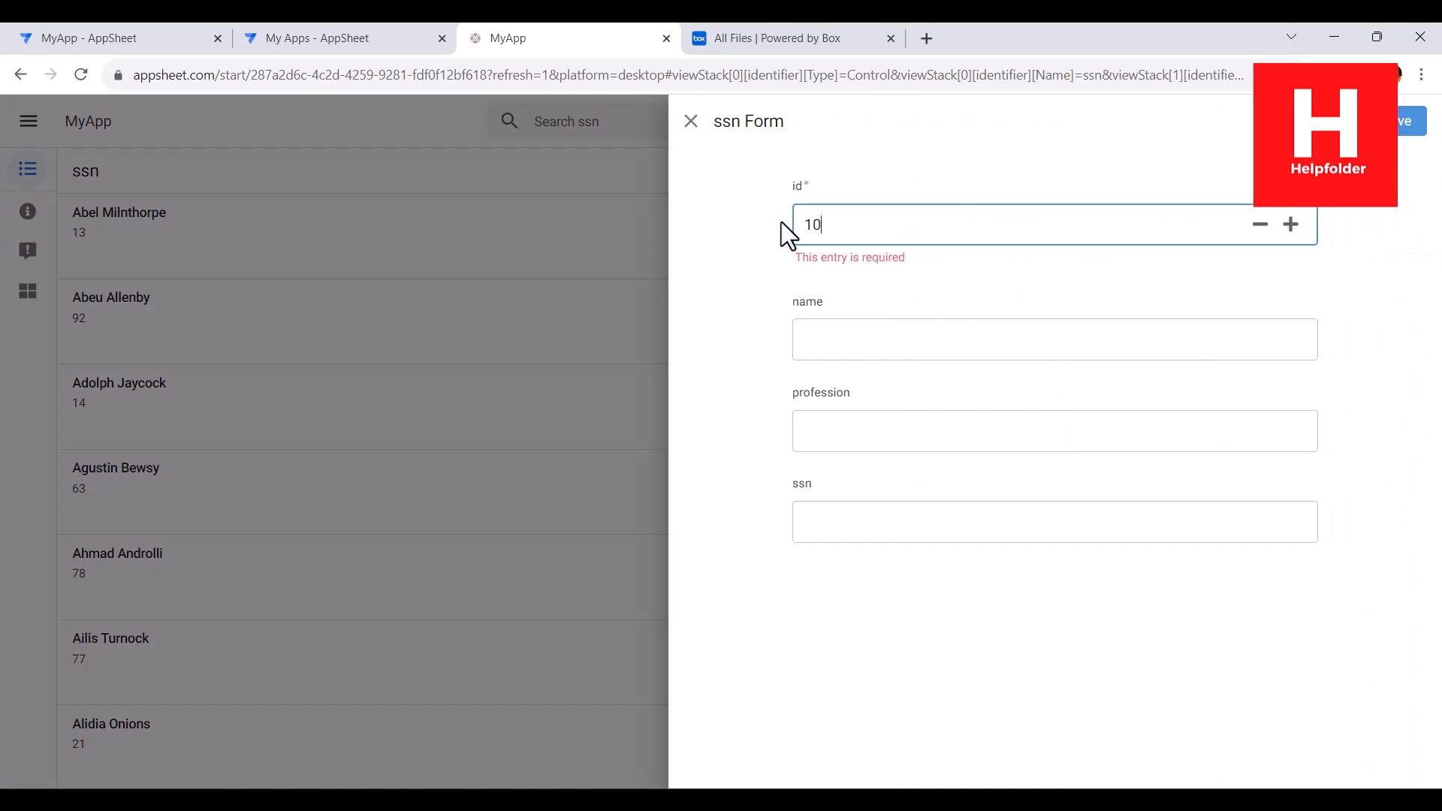
{"action": "left_click", "coordinate": [901, 353]}
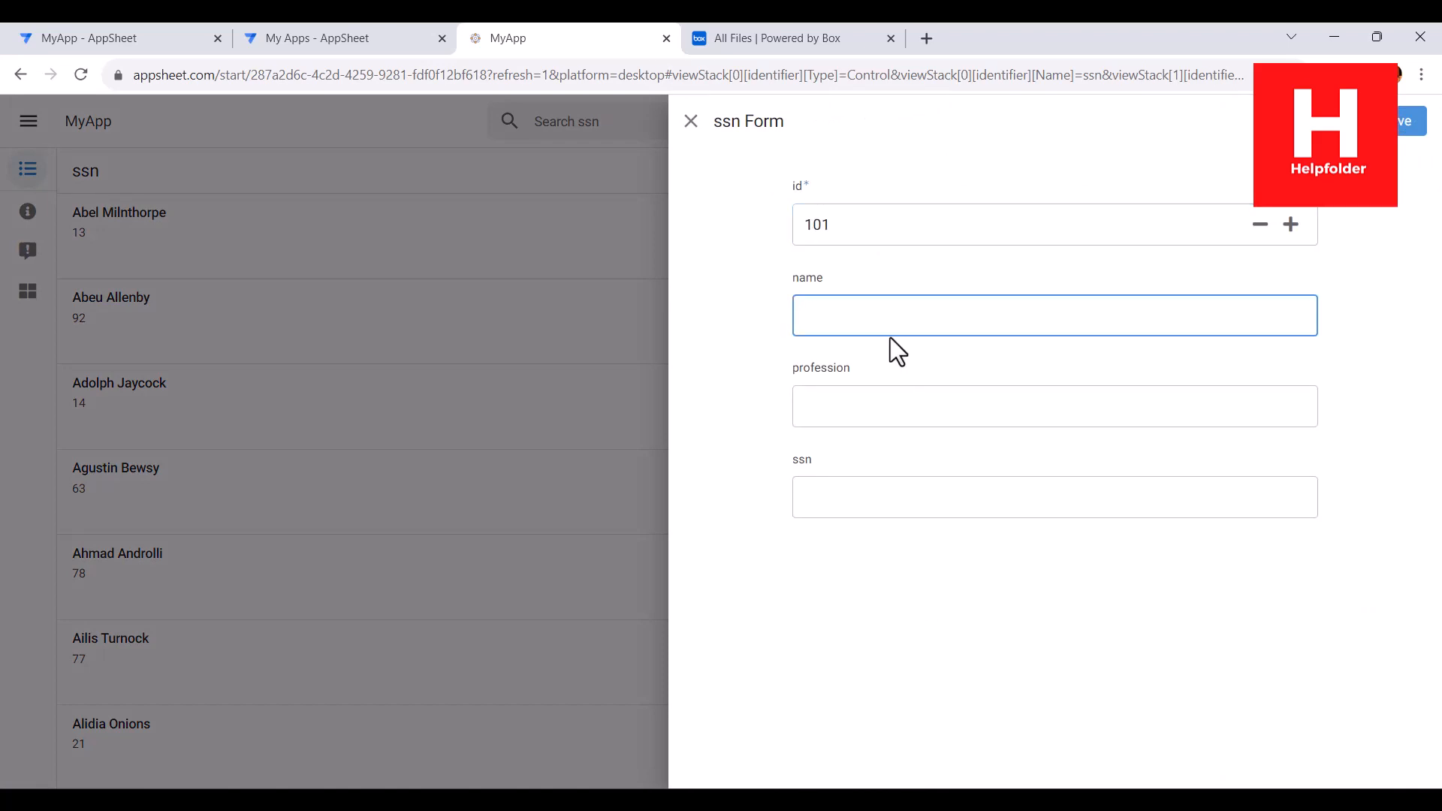
{"action": "type", "text": "Random Stranger"}
{"action": "key", "text": "Tab"}
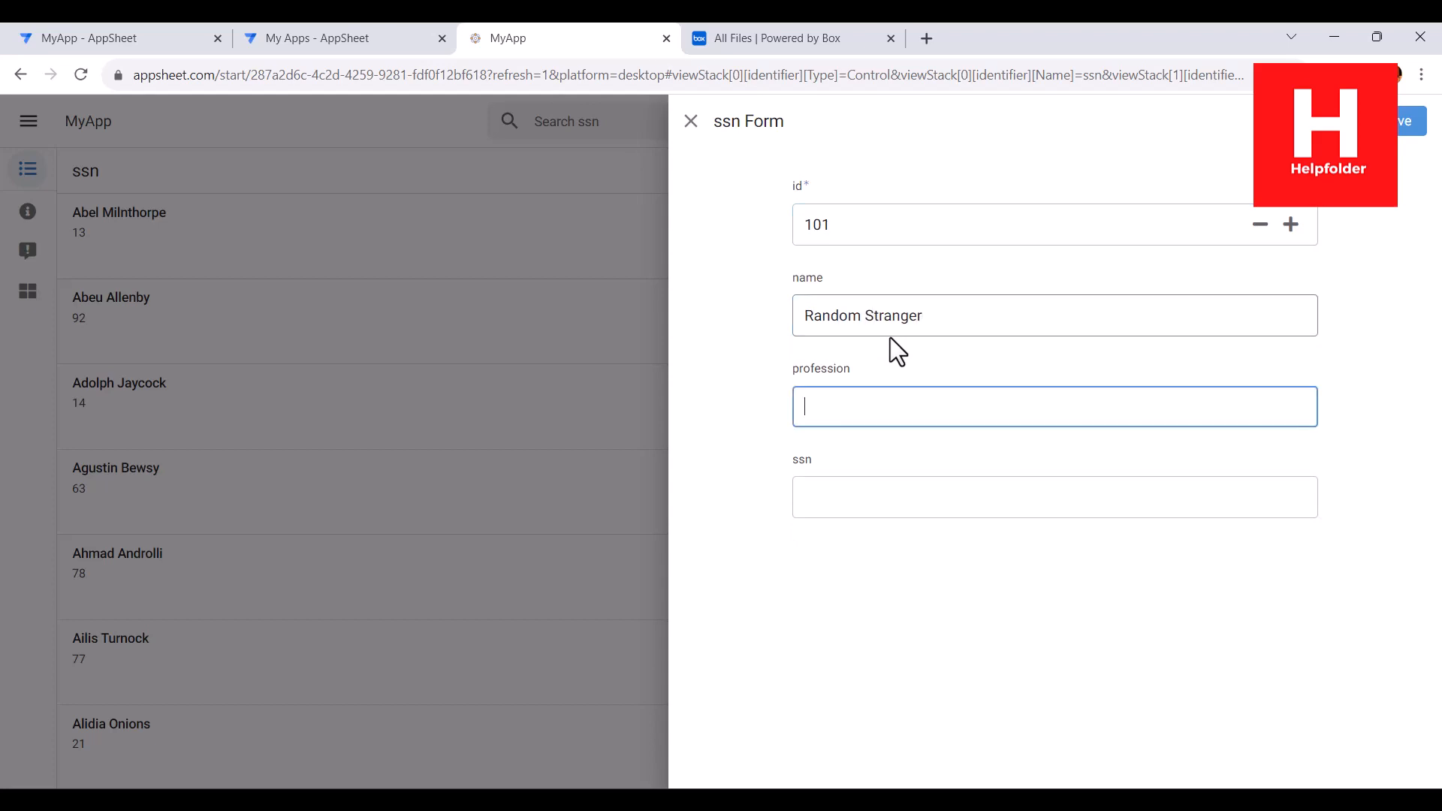
{"action": "type", "text": "Accountant"}
{"action": "key", "text": "Tab"}
{"action": "type", "text": "23"}
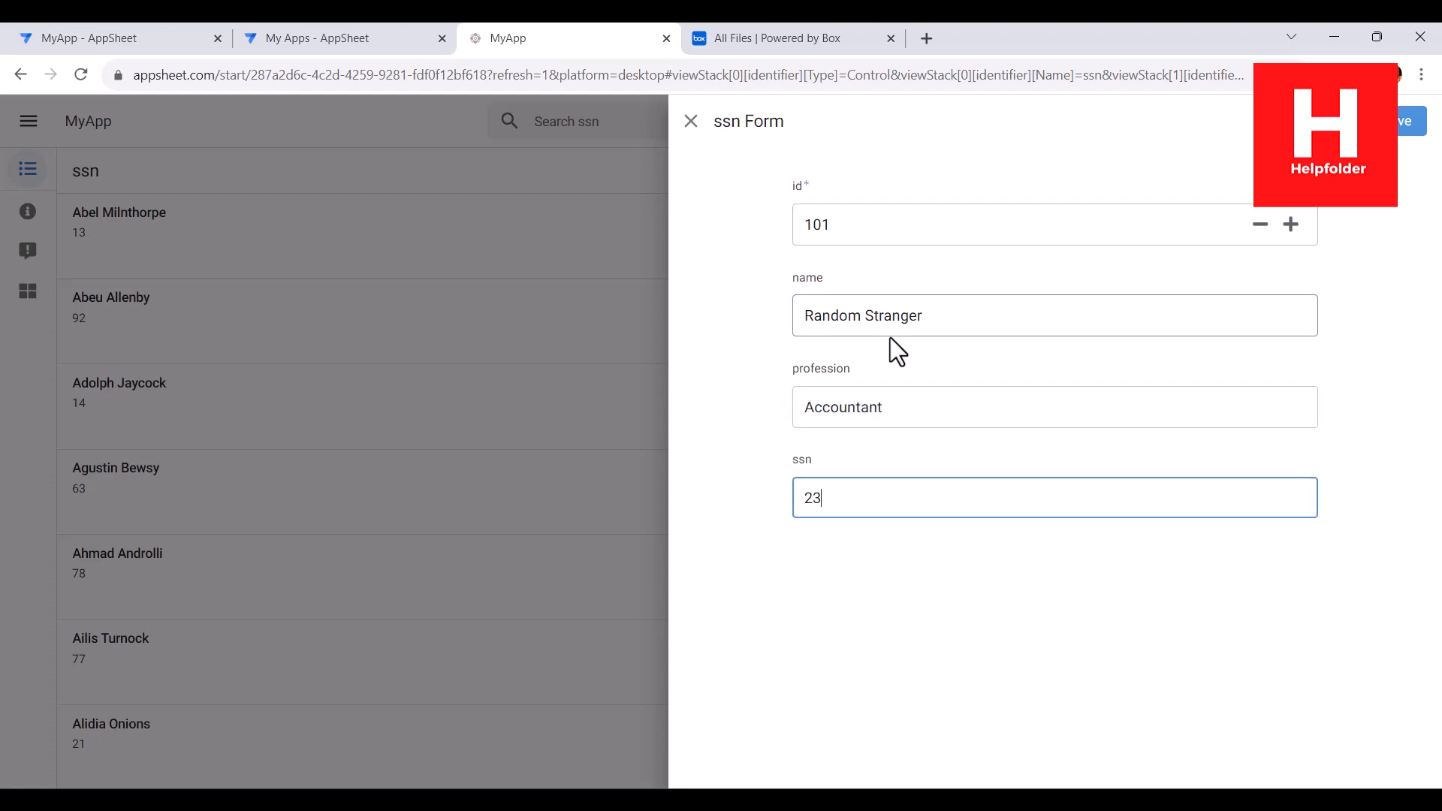
{"action": "type", "text": "4-2345-2345"}
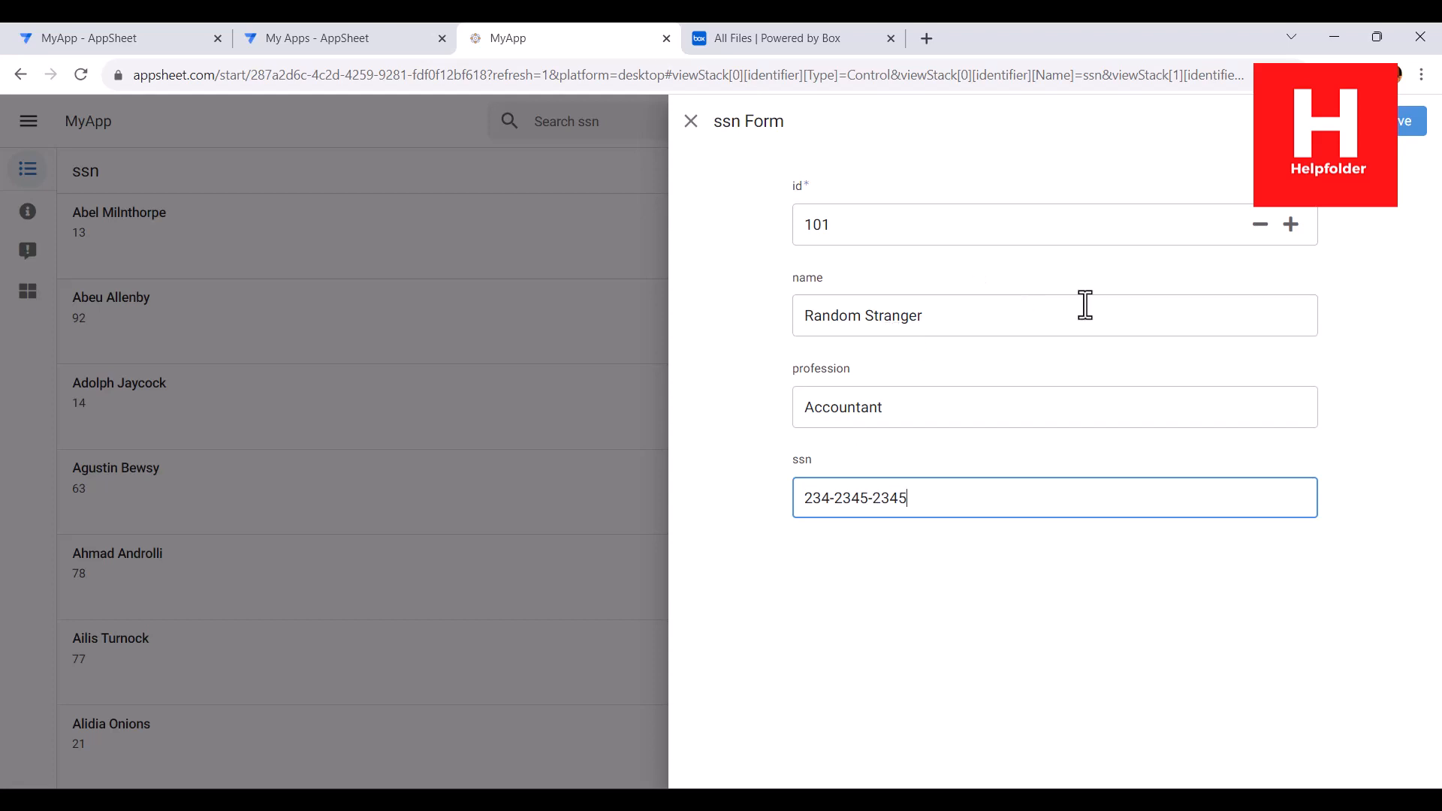
{"action": "left_click", "coordinate": [1411, 124]}
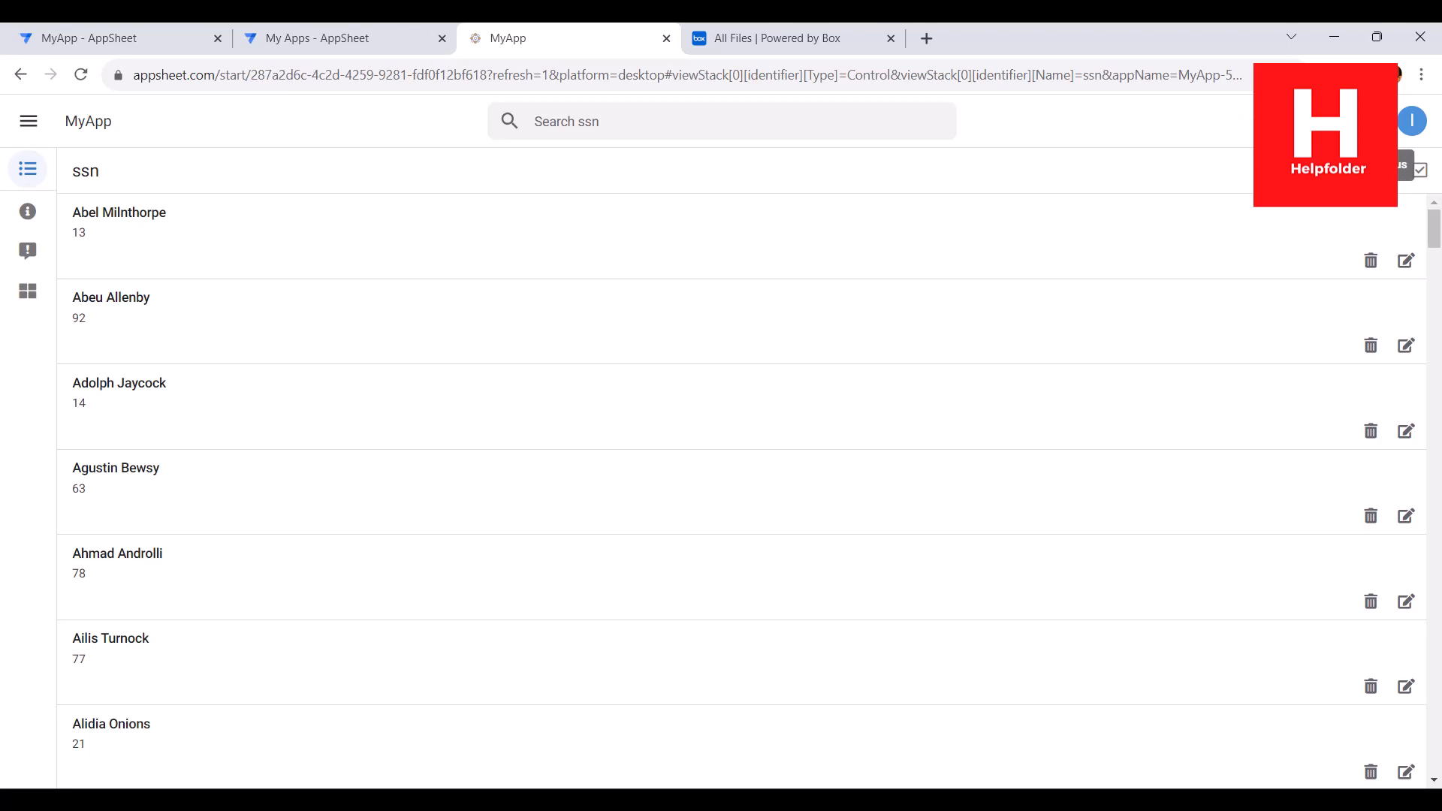
Step: Look at the app's navigation menu, then view the first ssn record's details and edit form without changing anything
{"action": "left_click", "coordinate": [30, 124]}
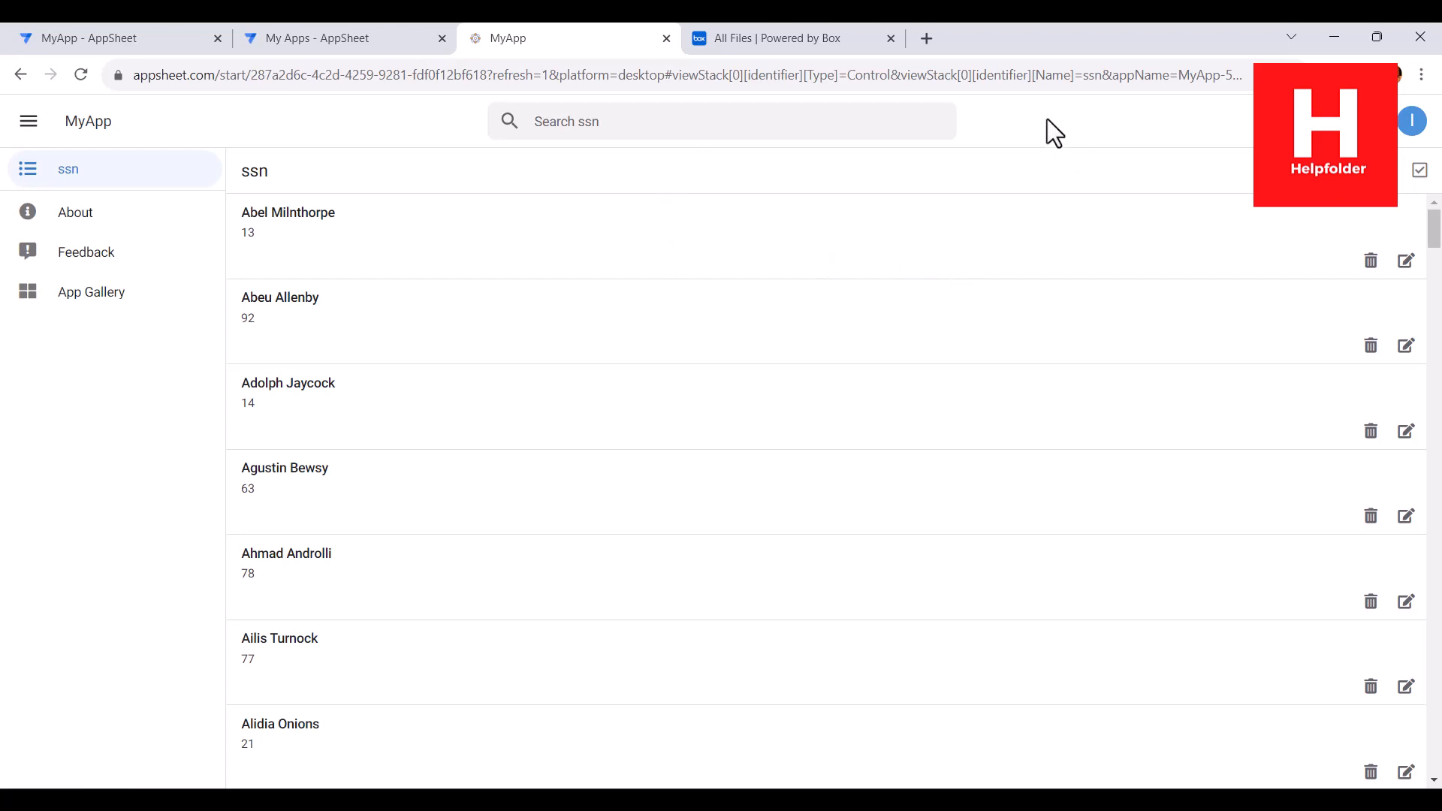
{"action": "left_click", "coordinate": [31, 124]}
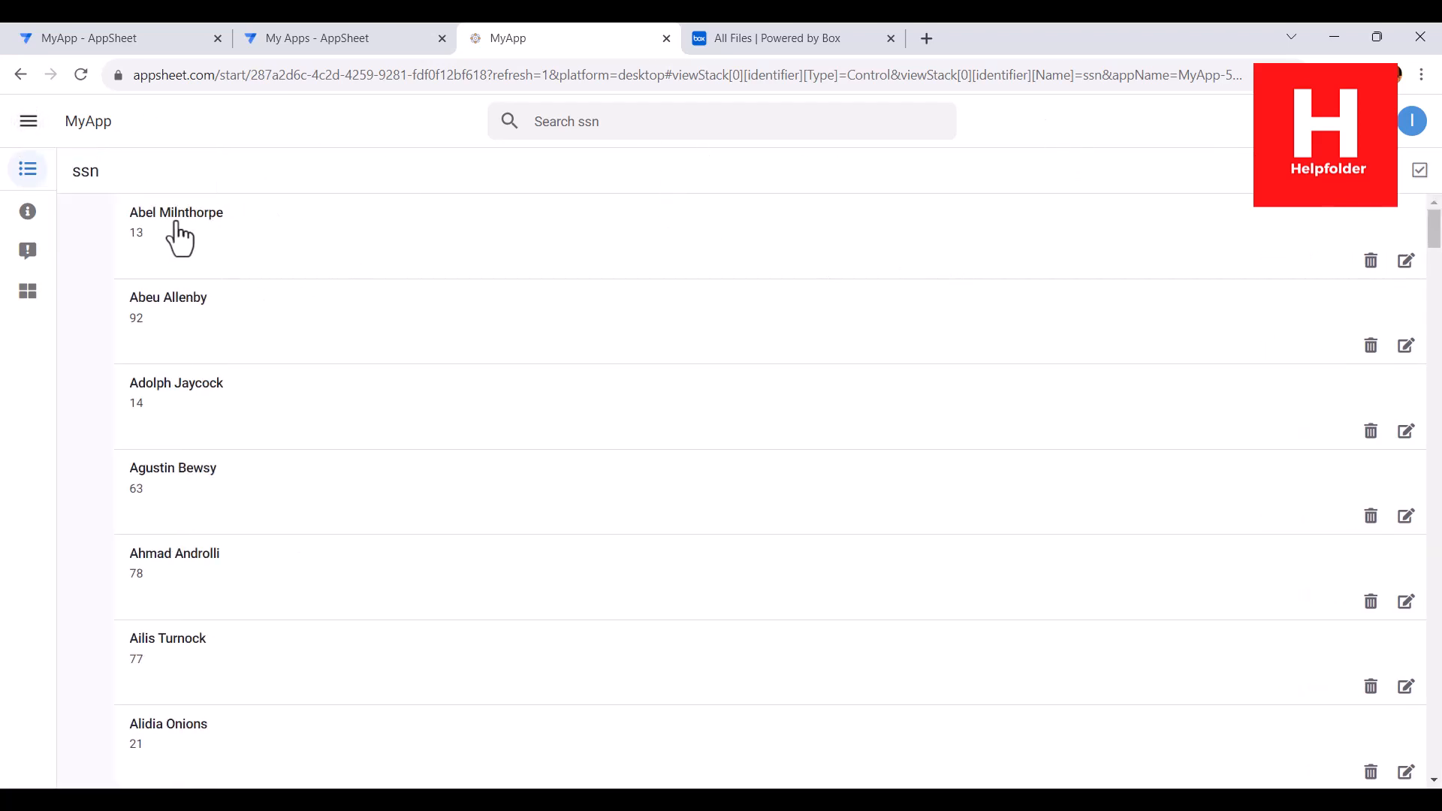
{"action": "left_click", "coordinate": [267, 229]}
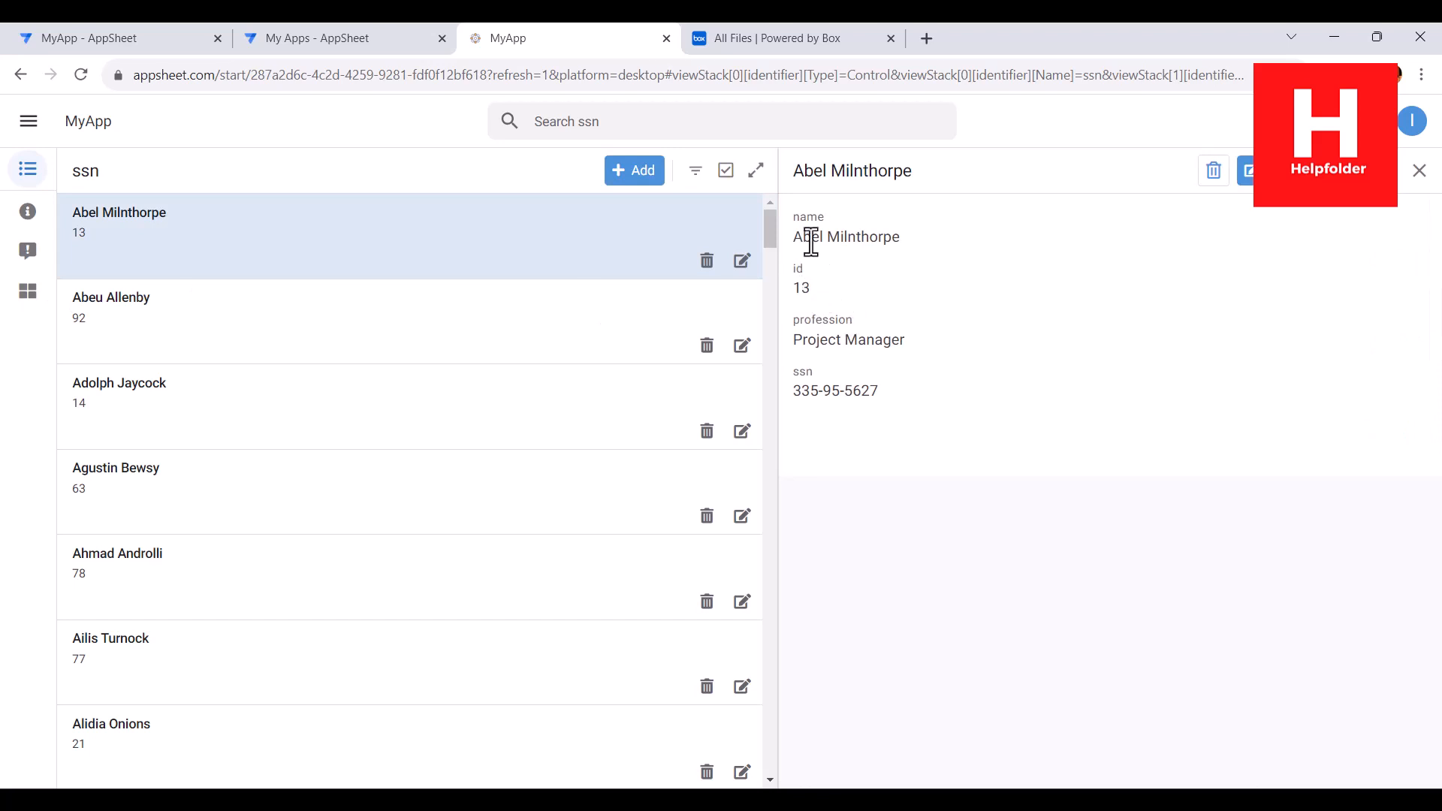
{"action": "left_click", "coordinate": [743, 260]}
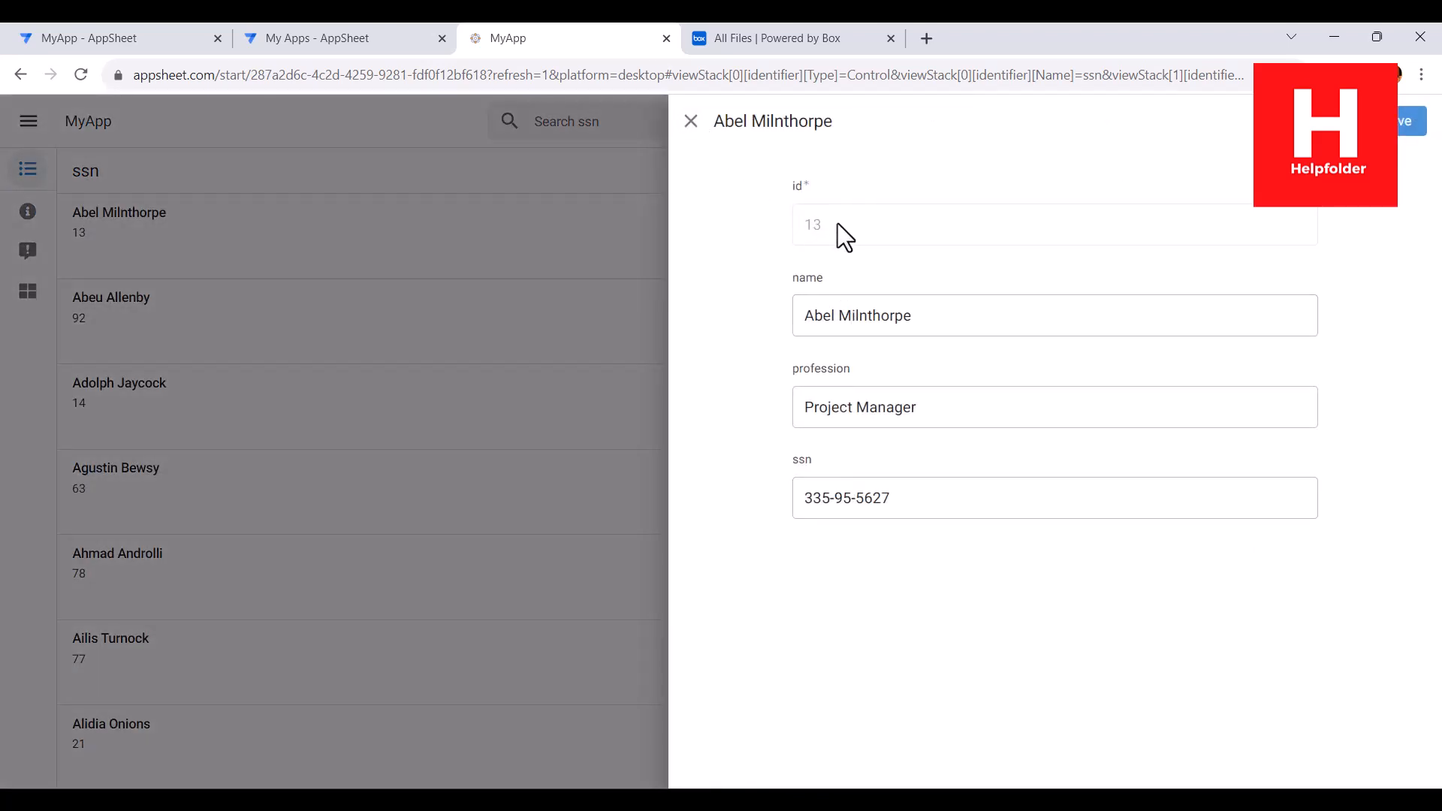
{"action": "left_click", "coordinate": [691, 121]}
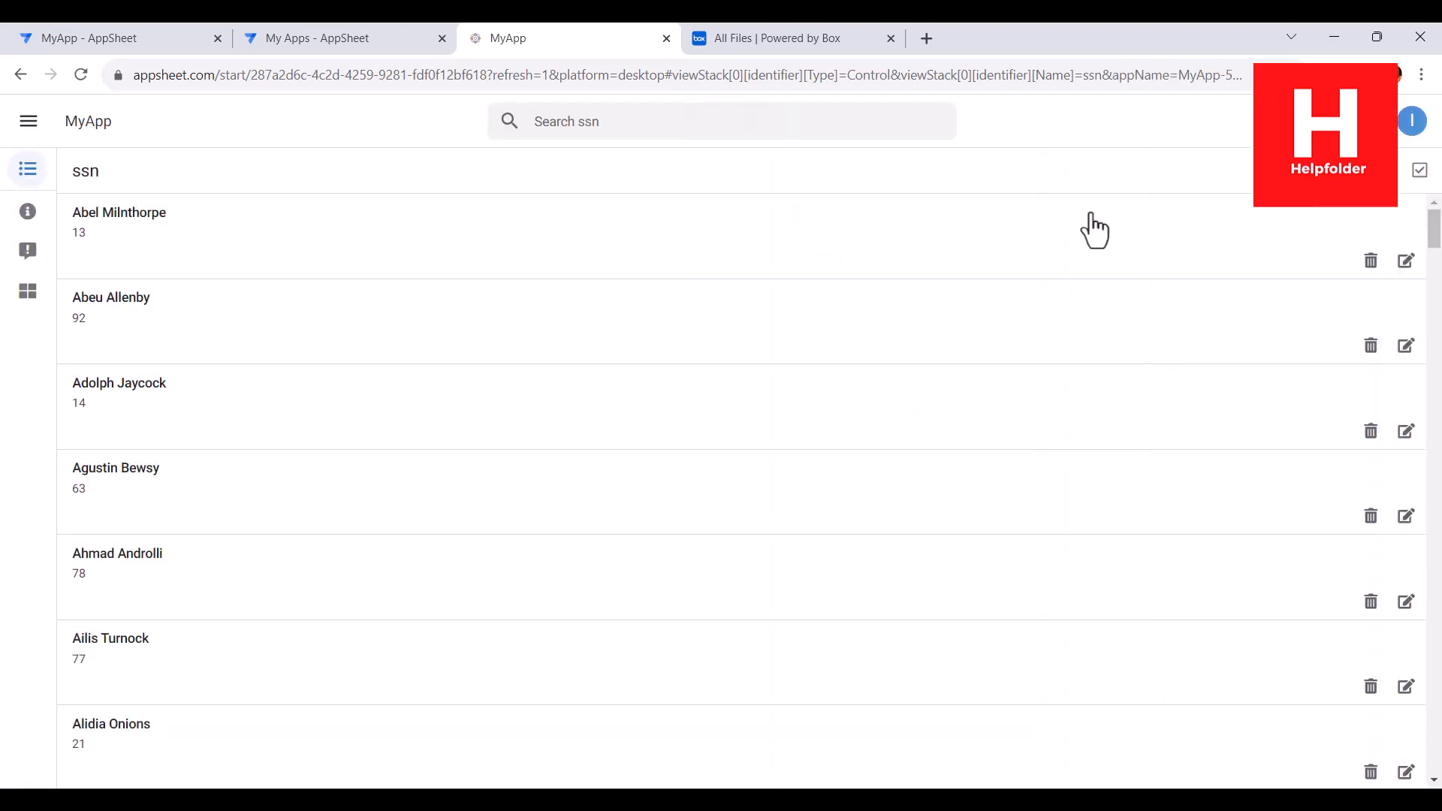
Step: Close the app preview, return to the MyApp editor, and set the ssn view's type to detail
{"action": "left_click", "coordinate": [666, 38]}
{"action": "left_click", "coordinate": [89, 33]}
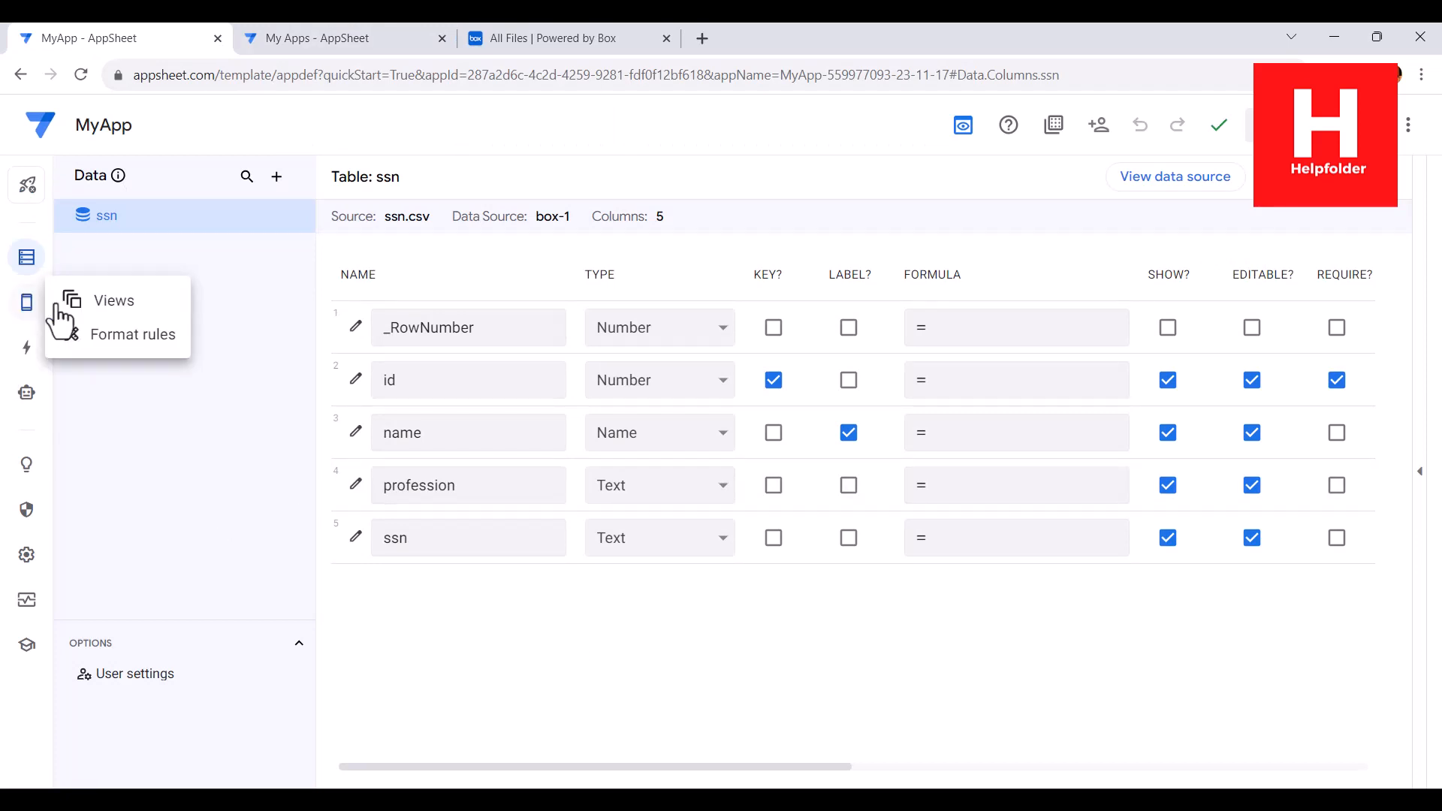
{"action": "left_click", "coordinate": [30, 300]}
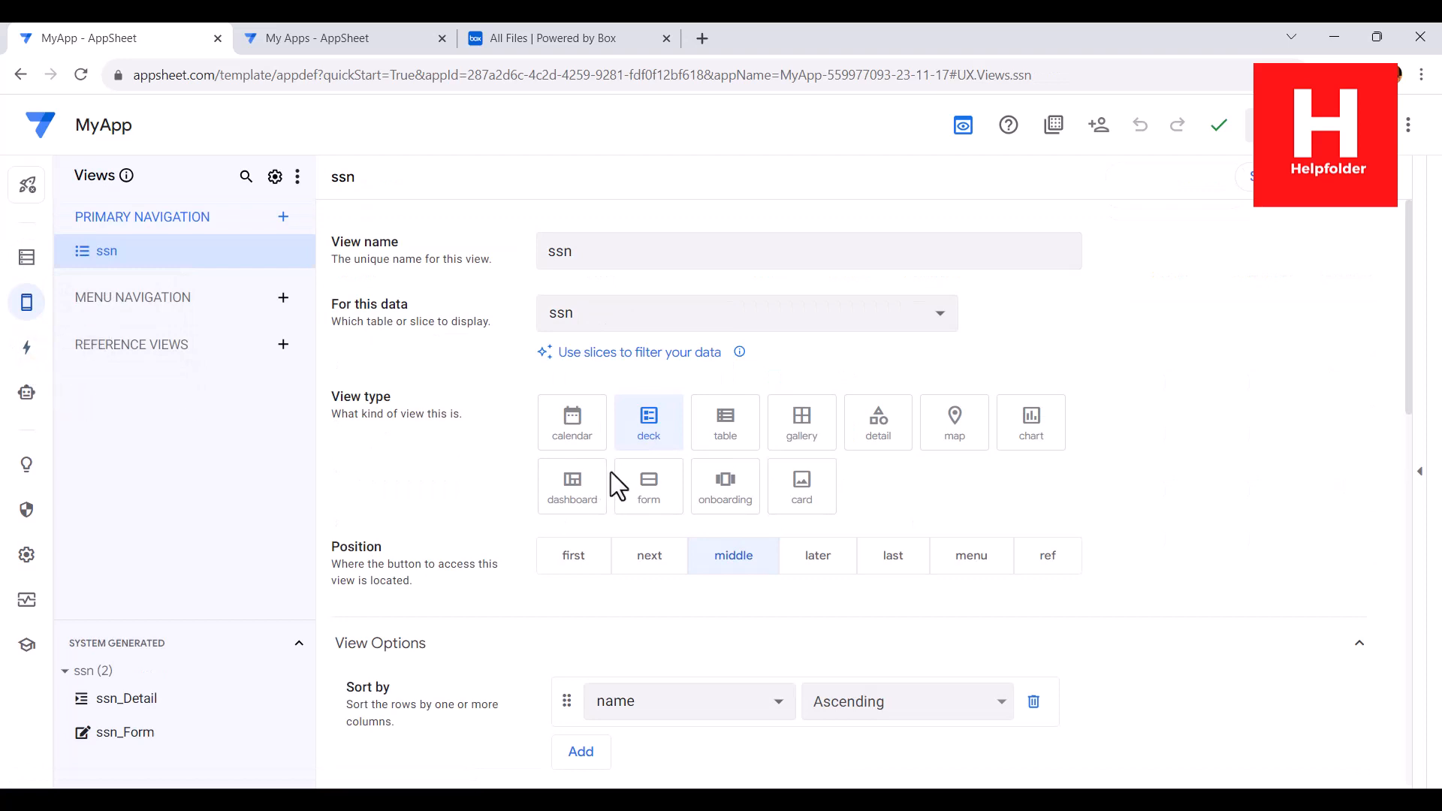
{"action": "left_click", "coordinate": [740, 450]}
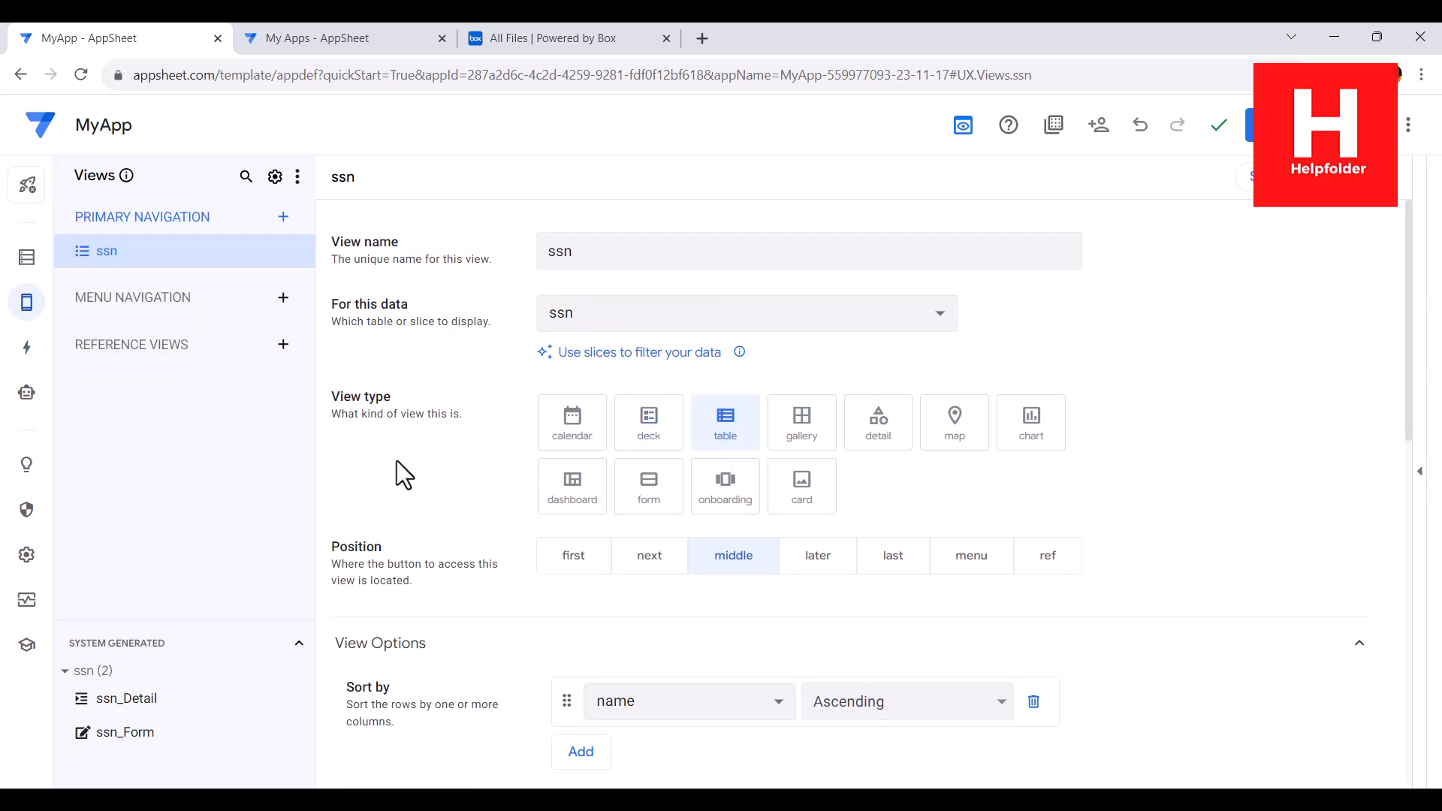
{"action": "left_click", "coordinate": [883, 428]}
Step: Customize the ssn view's column order as name, id, profession, ssn
{"action": "scroll", "coordinate": [1186, 485], "scroll_direction": "down", "scroll_amount": 6}
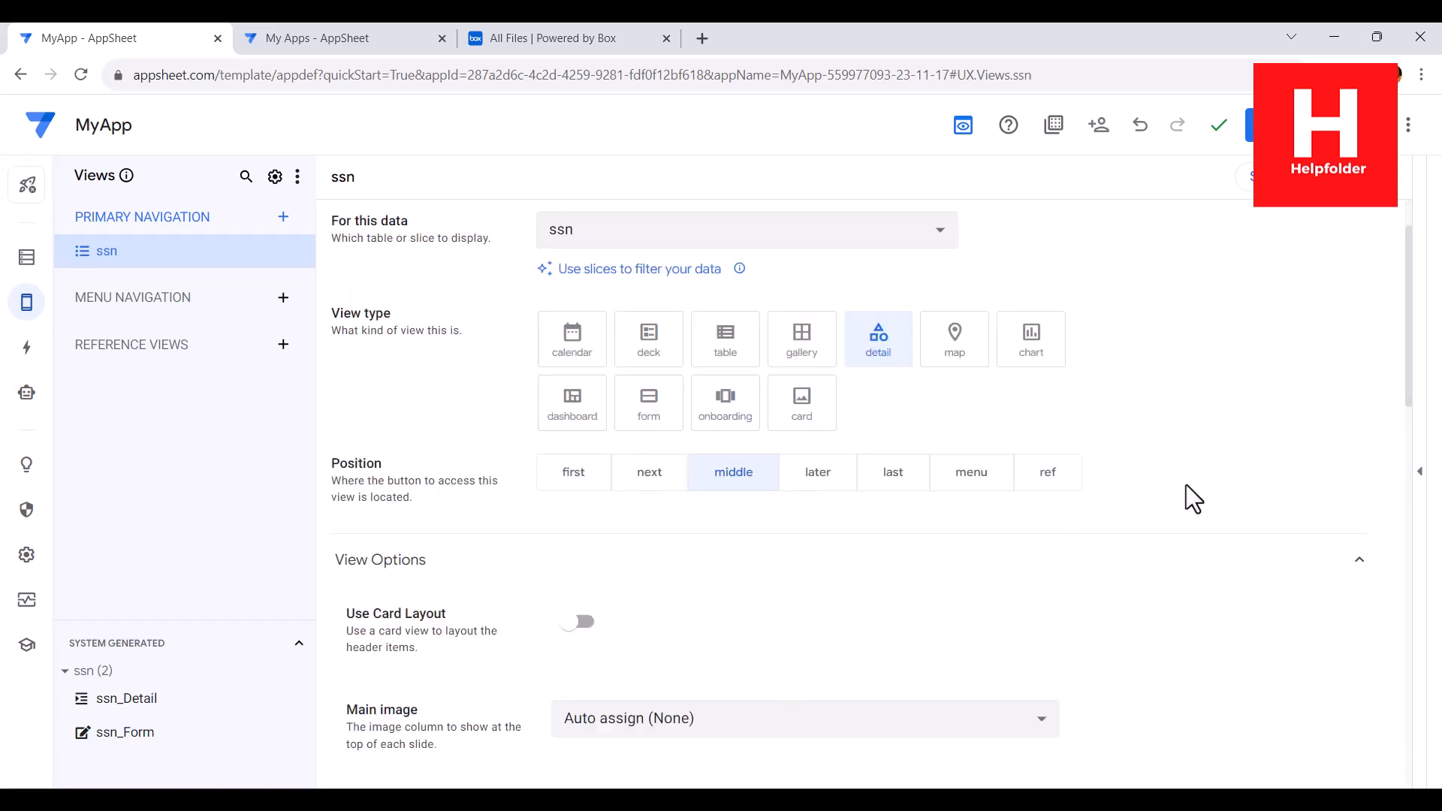
{"action": "scroll", "coordinate": [1187, 484], "scroll_direction": "down", "scroll_amount": 6}
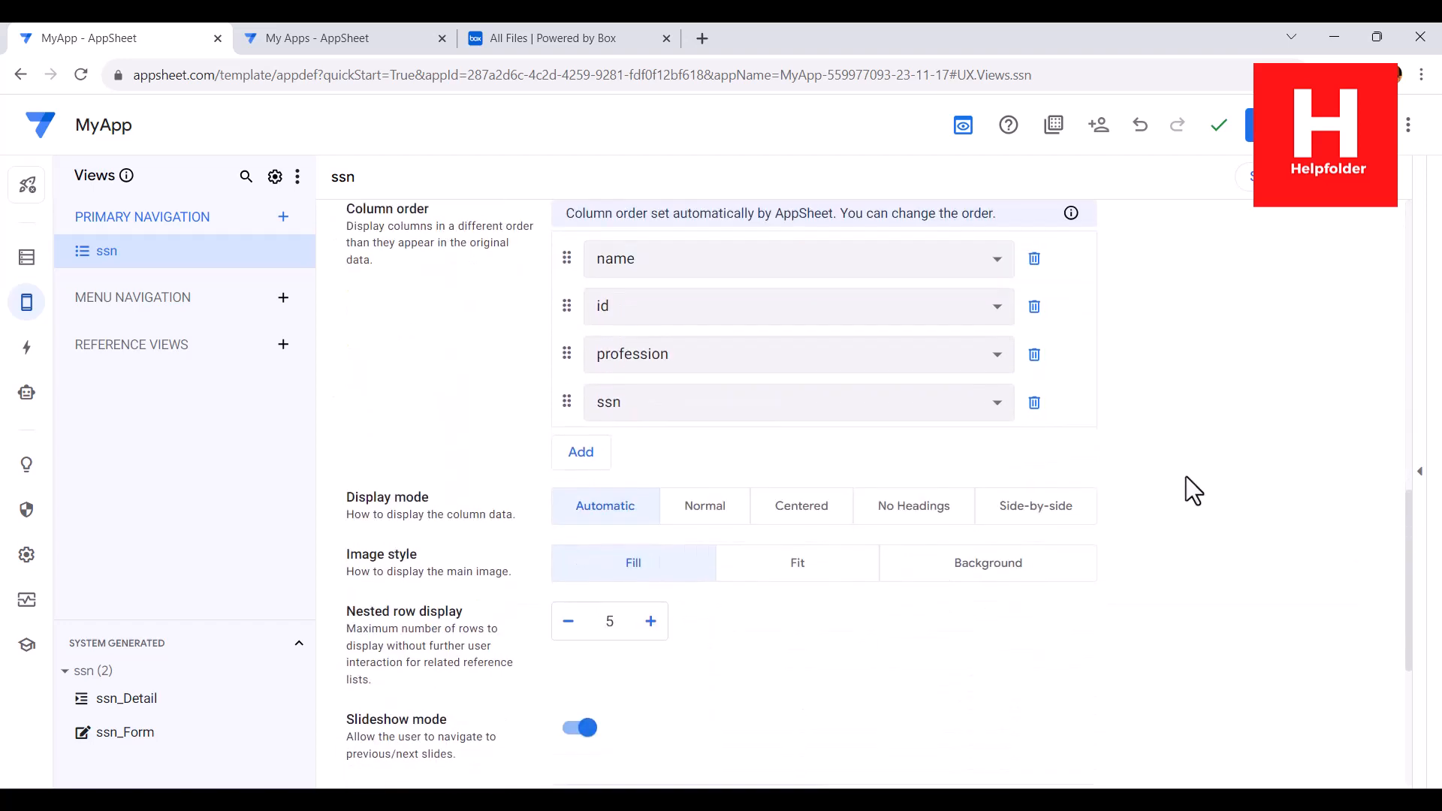
{"action": "scroll", "coordinate": [1187, 478], "scroll_direction": "up", "scroll_amount": 3}
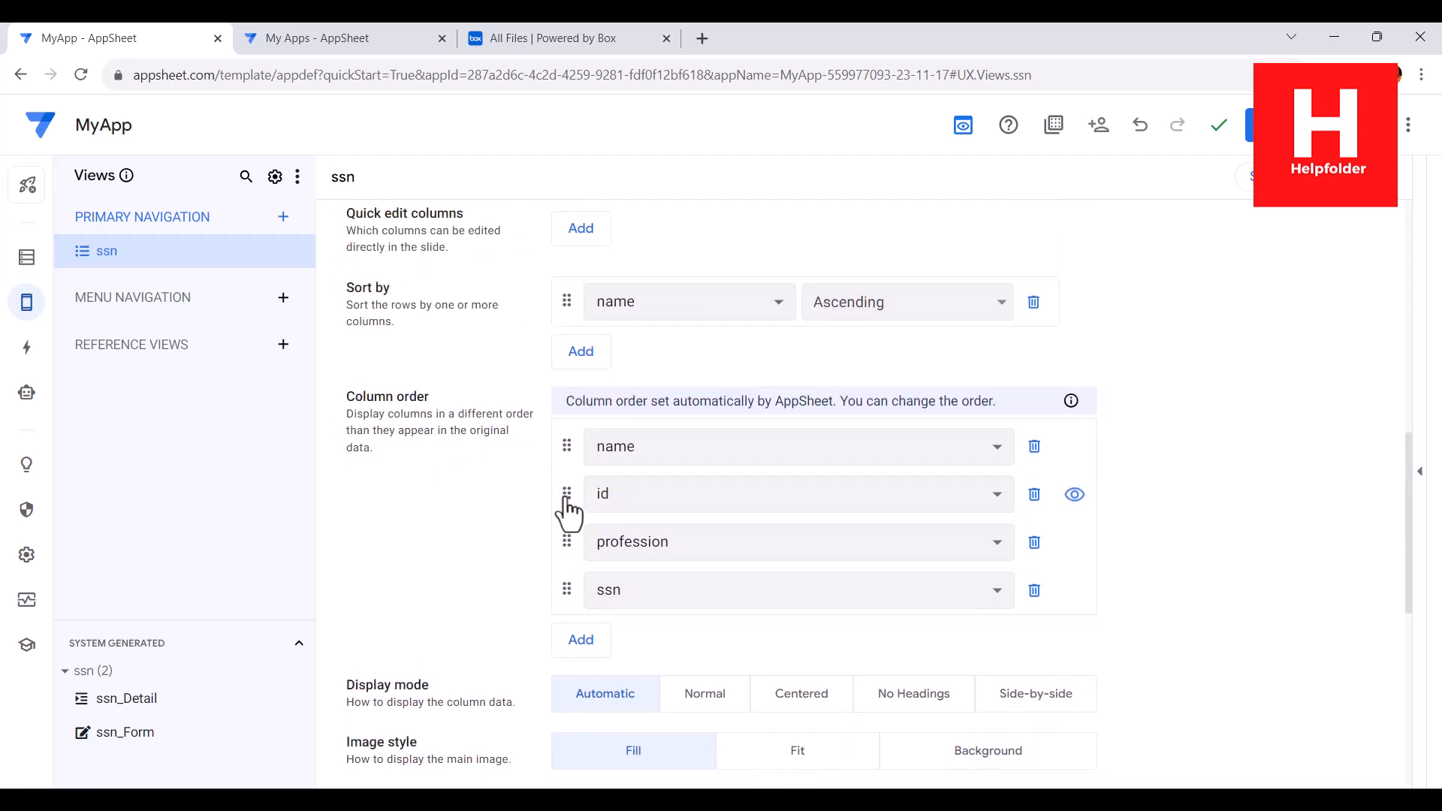
{"action": "left_click_drag", "start_coordinate": [566, 499], "coordinate": [568, 511]}
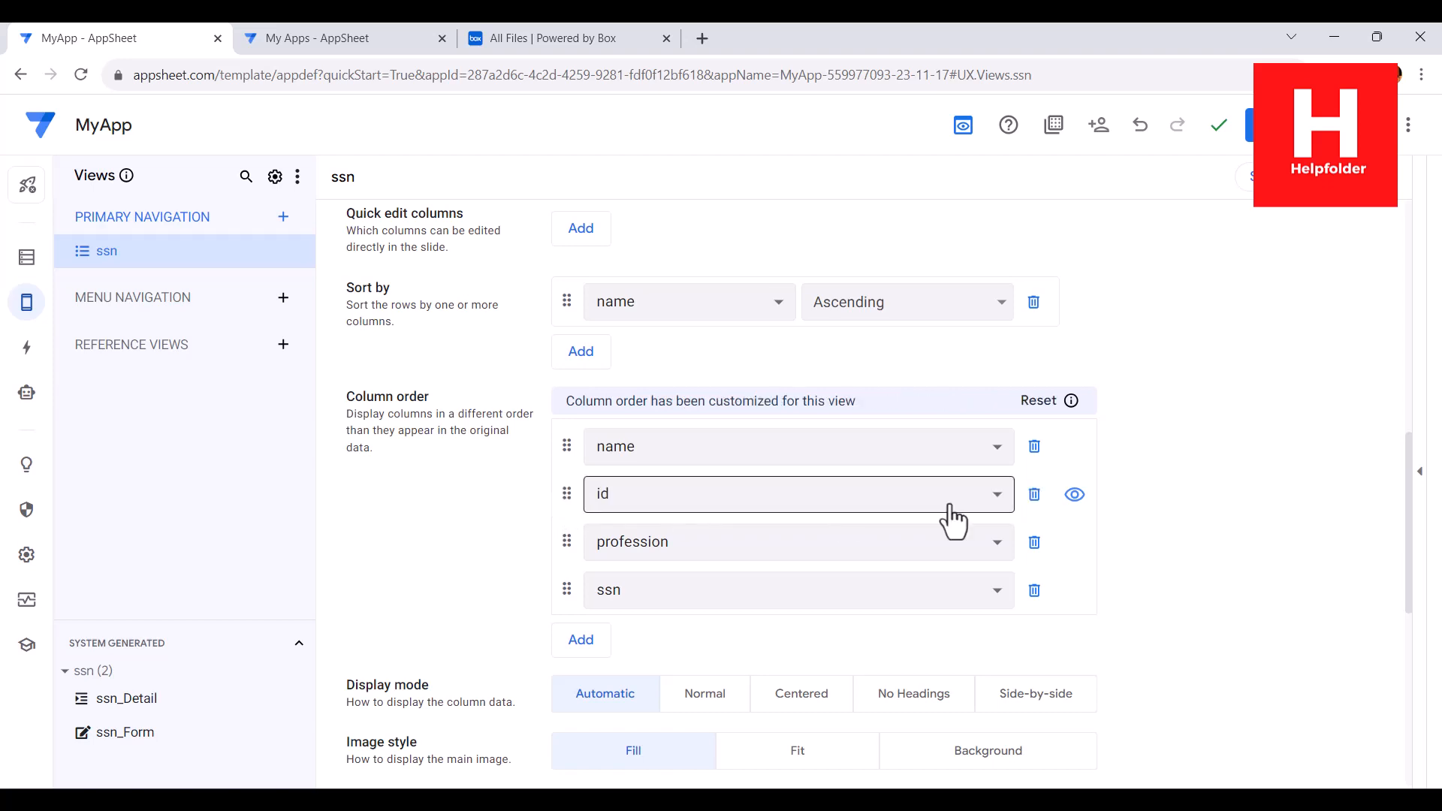
Step: Disable Show for the id column from the ssn view's column order and apply the change
{"action": "left_click", "coordinate": [1077, 497]}
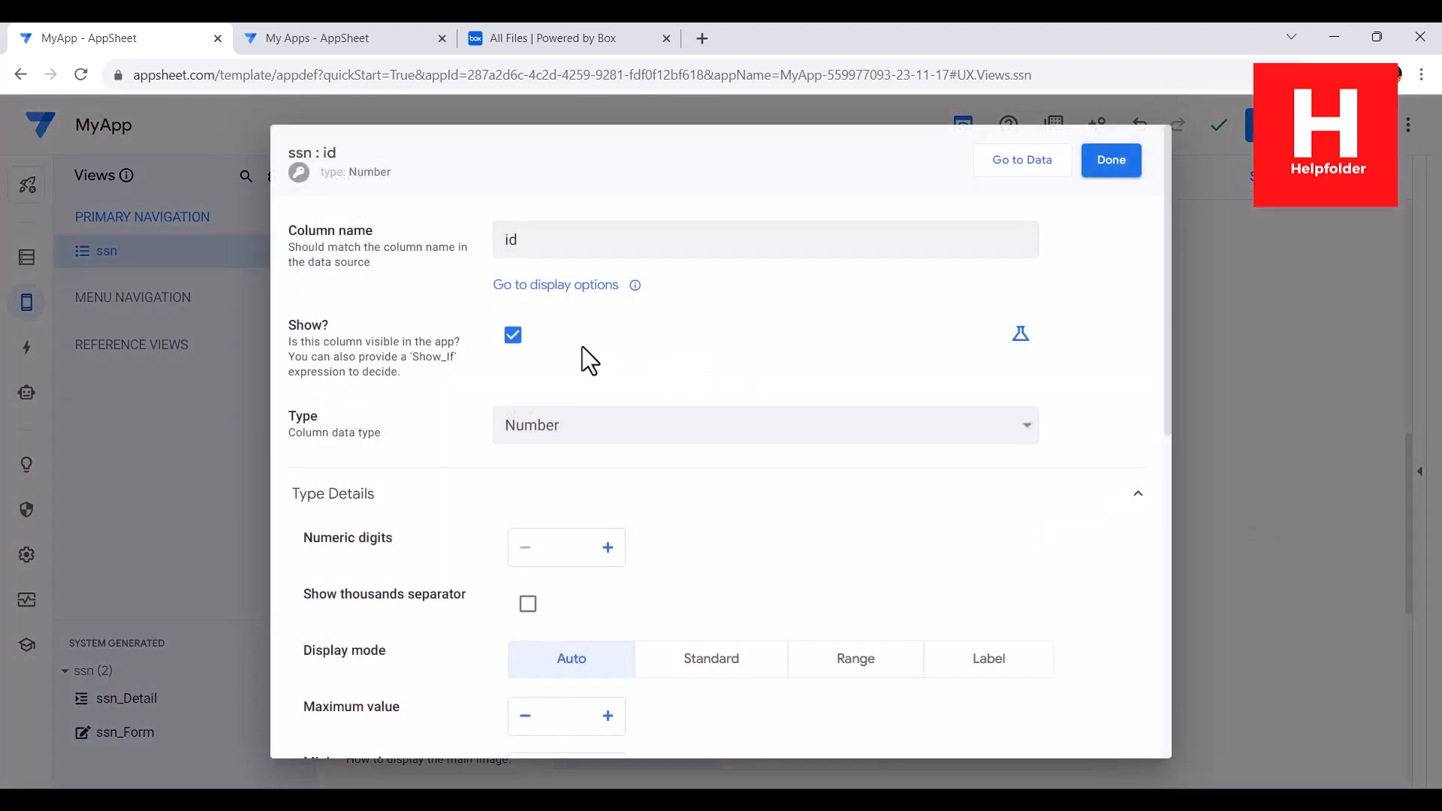
{"action": "left_click", "coordinate": [513, 335]}
{"action": "left_click", "coordinate": [1111, 160]}
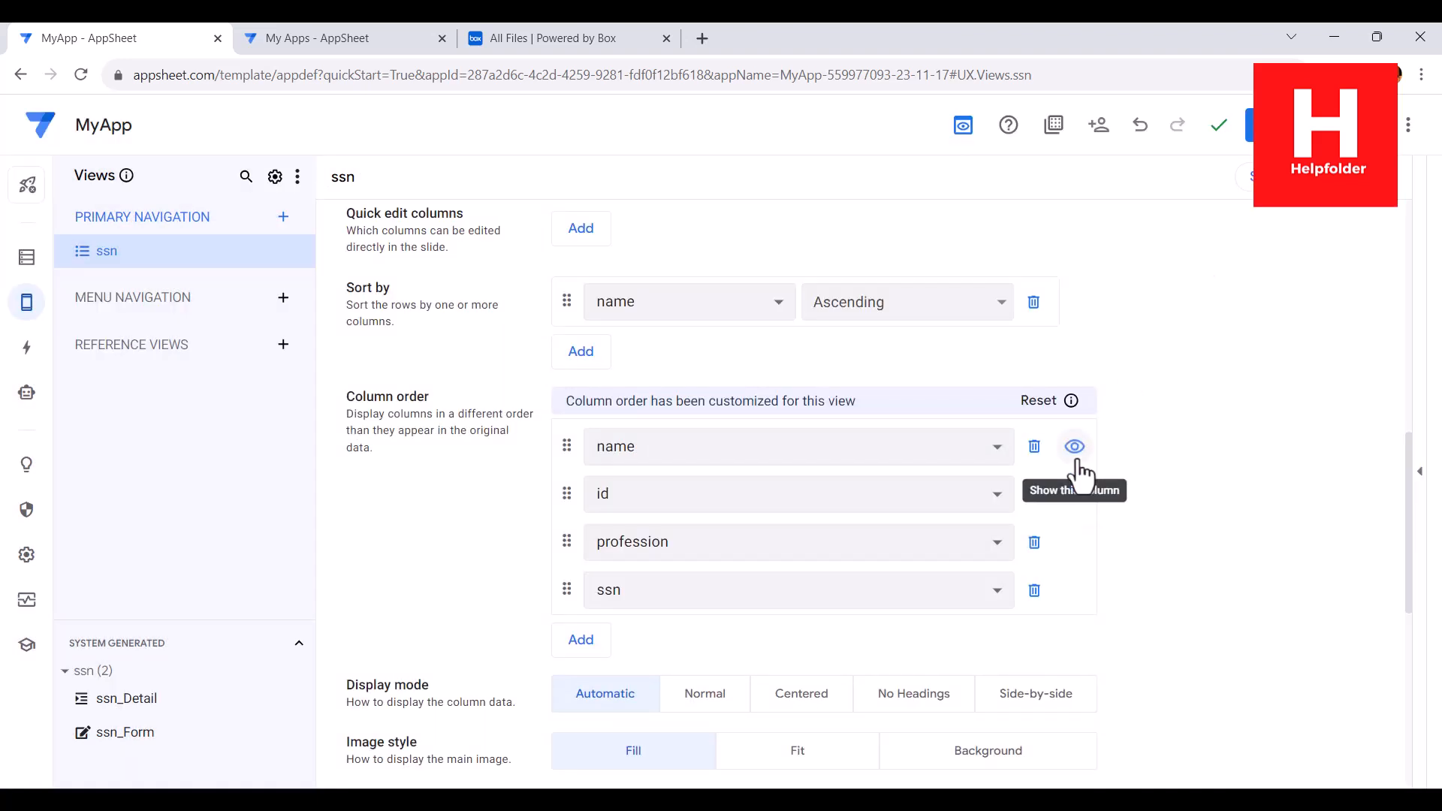
Step: Check the visibility settings of the name and id columns without changing them
{"action": "left_click", "coordinate": [1076, 459]}
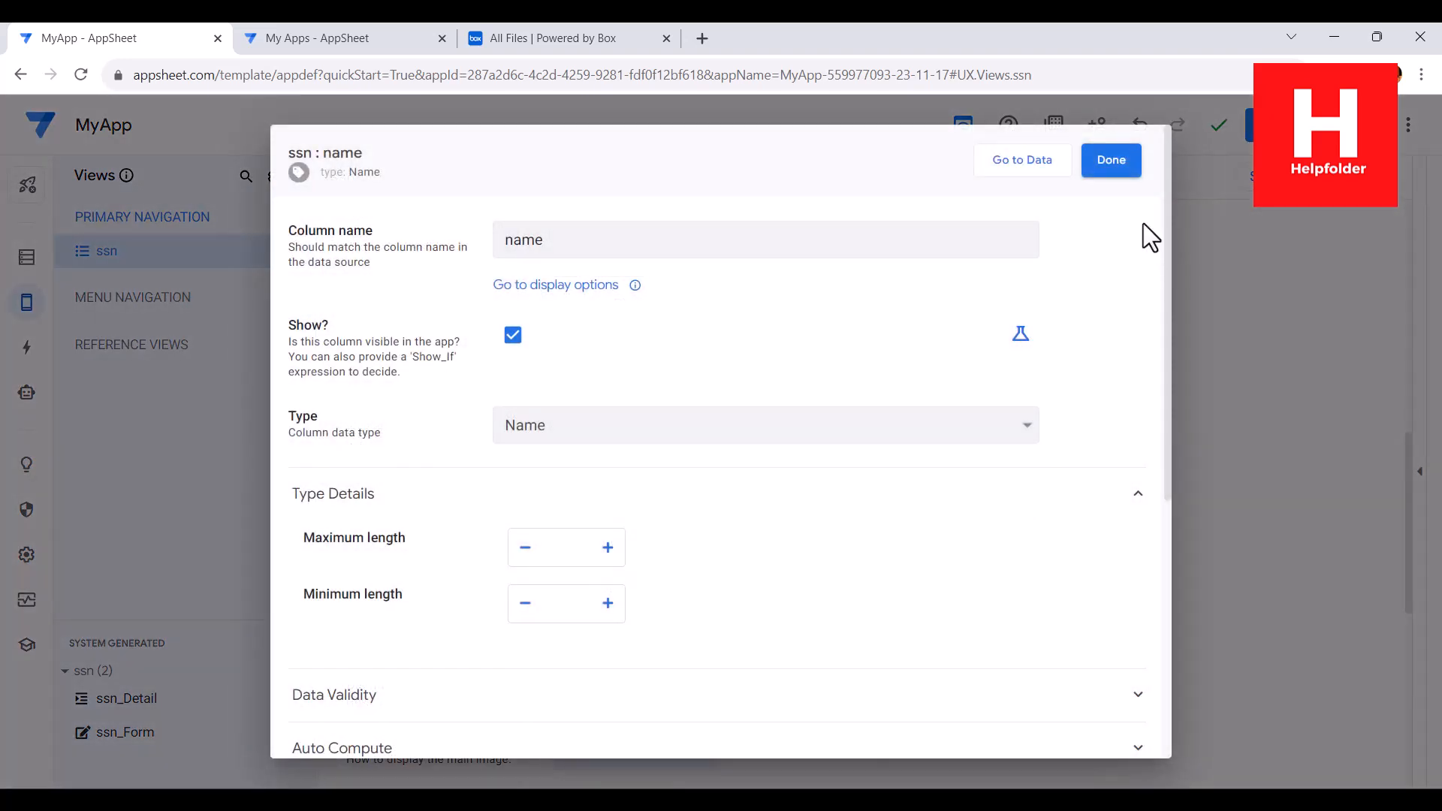
{"action": "left_click", "coordinate": [1111, 160]}
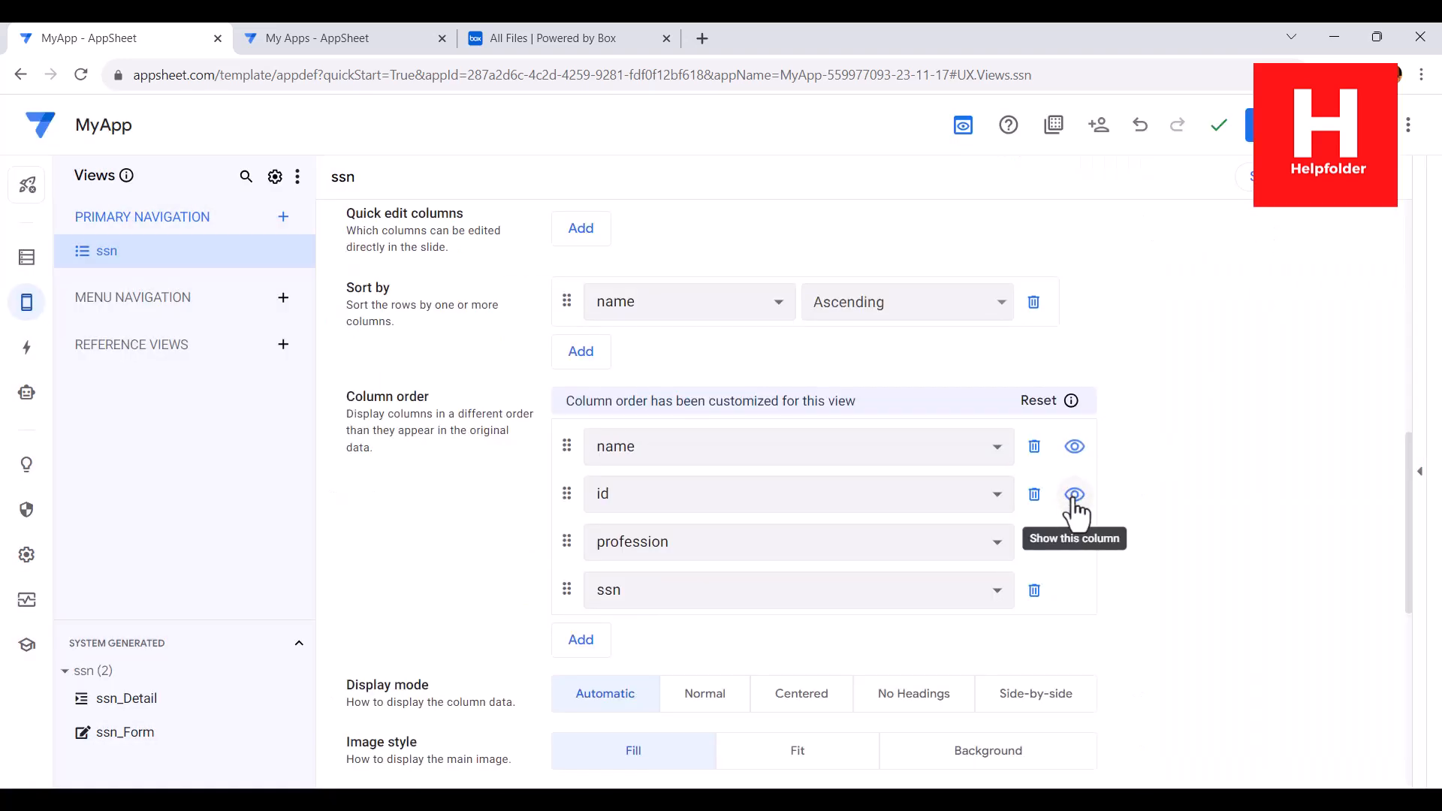
{"action": "left_click", "coordinate": [1075, 496]}
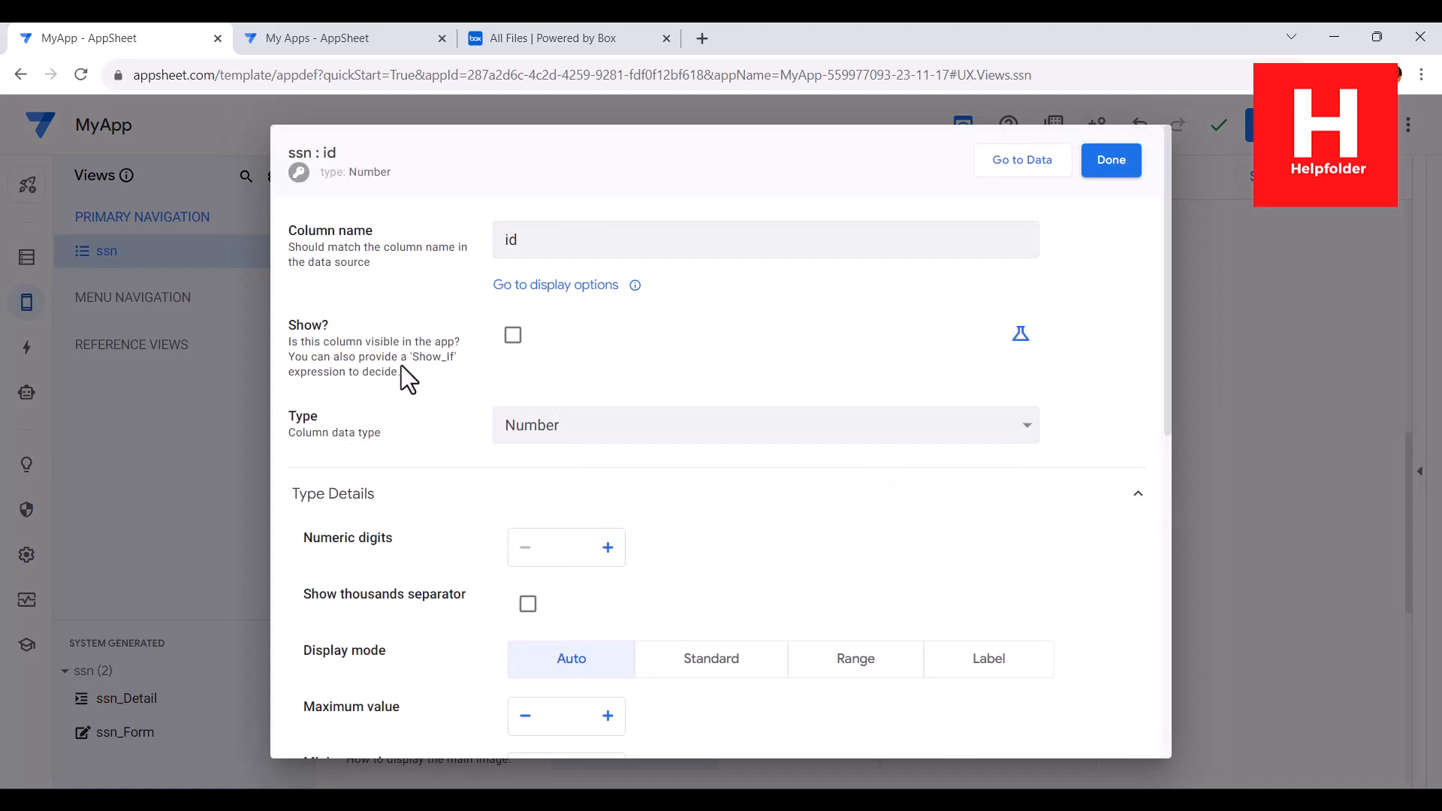
{"action": "left_click", "coordinate": [1112, 160]}
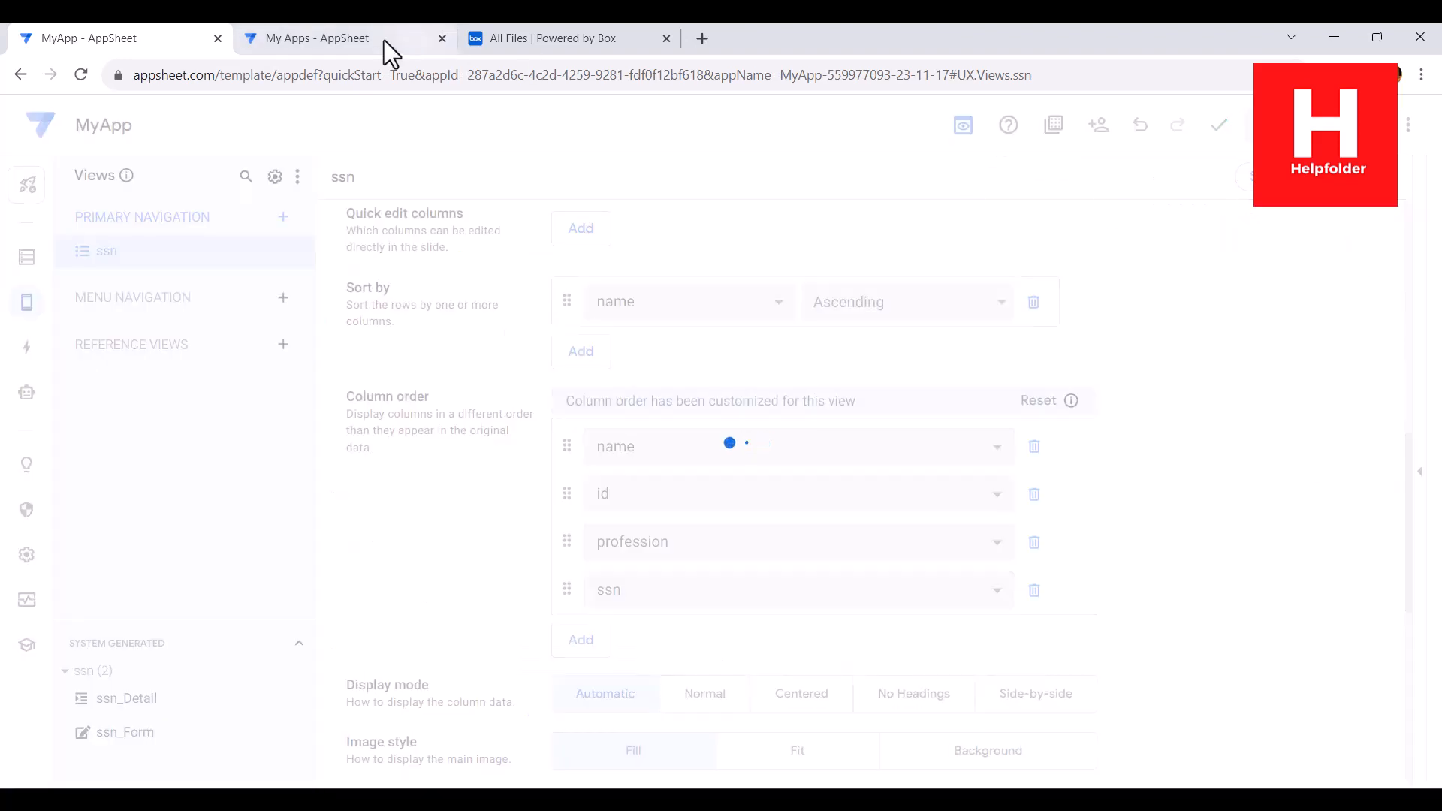
Step: Preview MyApp with device sizes from the apps list, switch to the tablet layout, and go back to the app gallery
{"action": "left_click", "coordinate": [362, 35]}
{"action": "left_click", "coordinate": [1368, 315]}
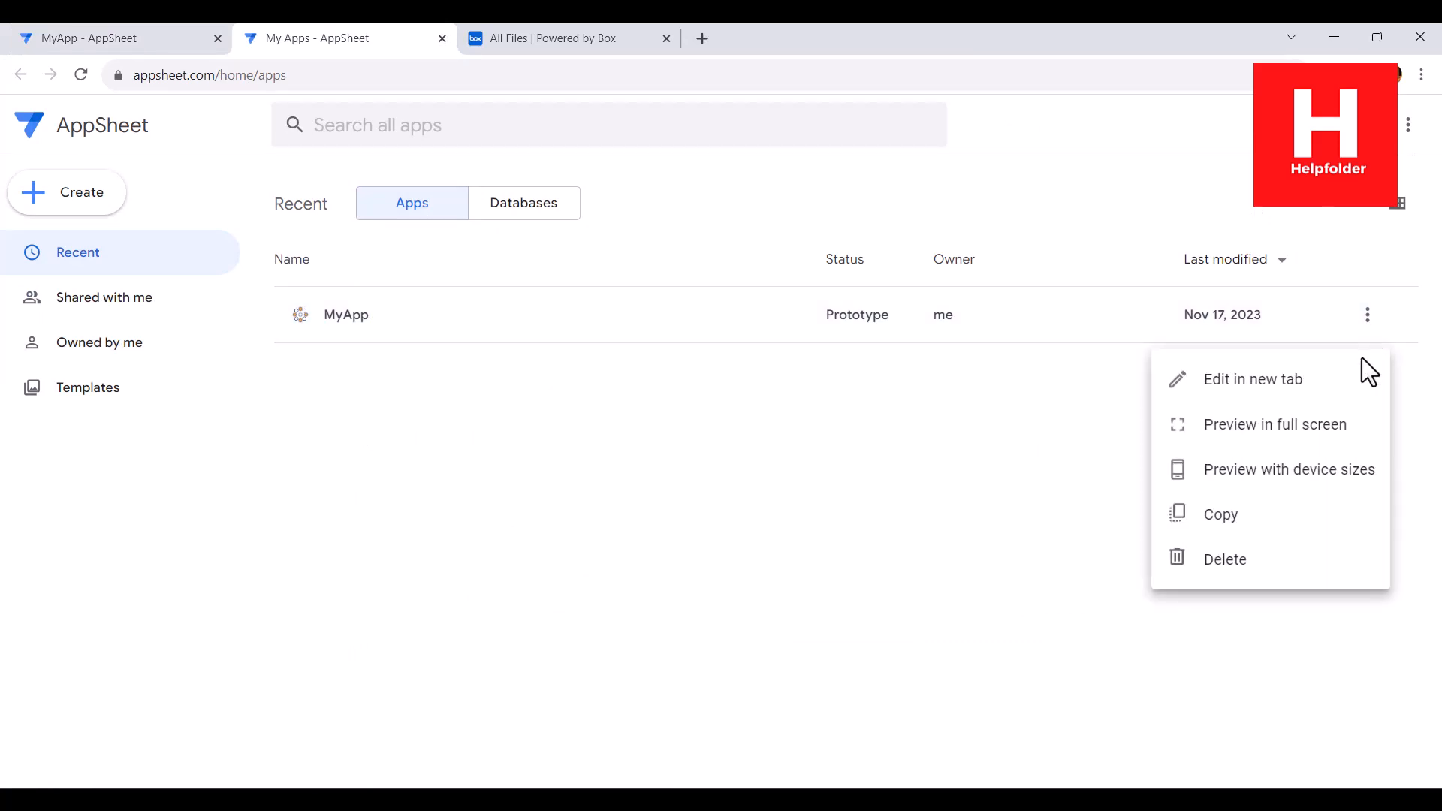
{"action": "left_click", "coordinate": [1160, 467]}
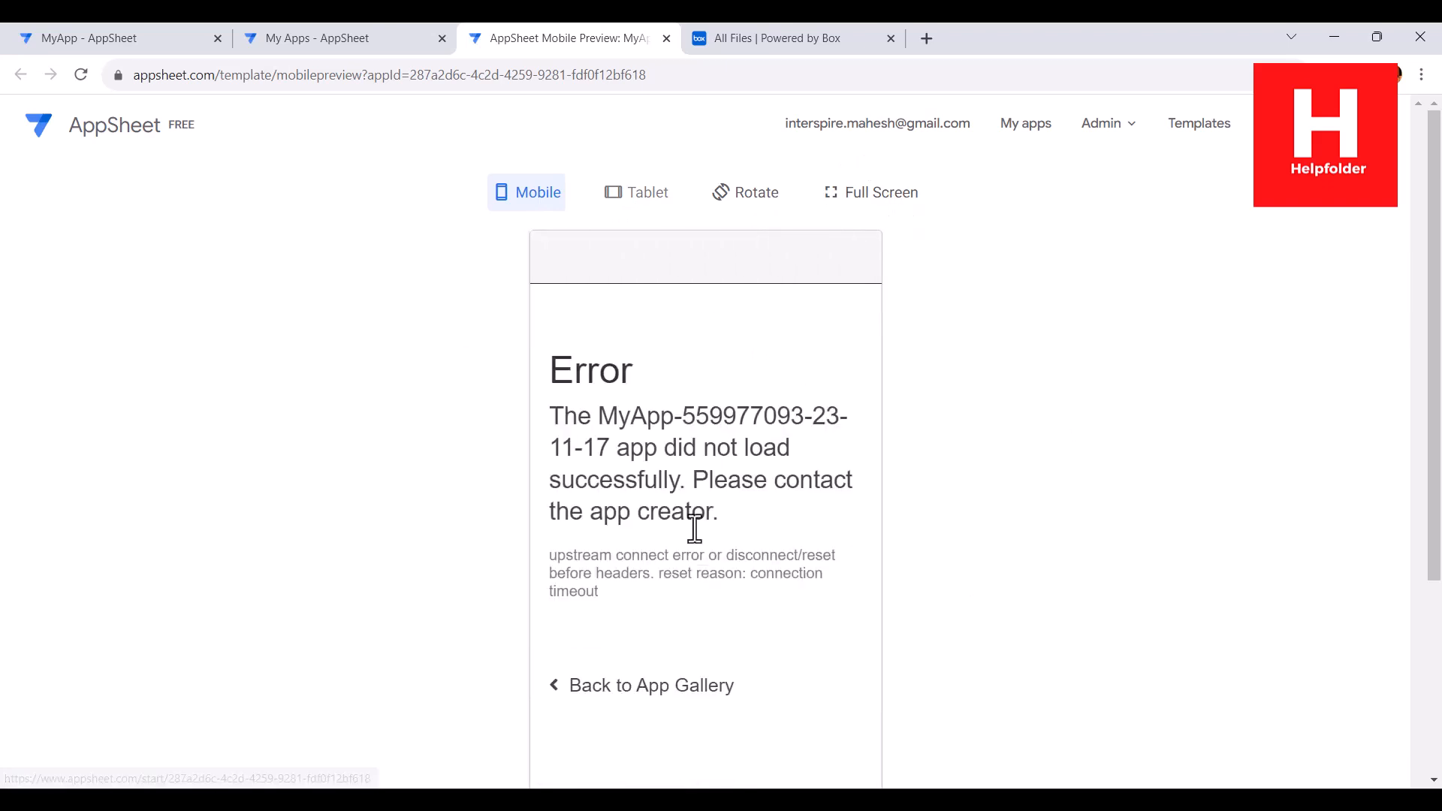
{"action": "left_click", "coordinate": [632, 198]}
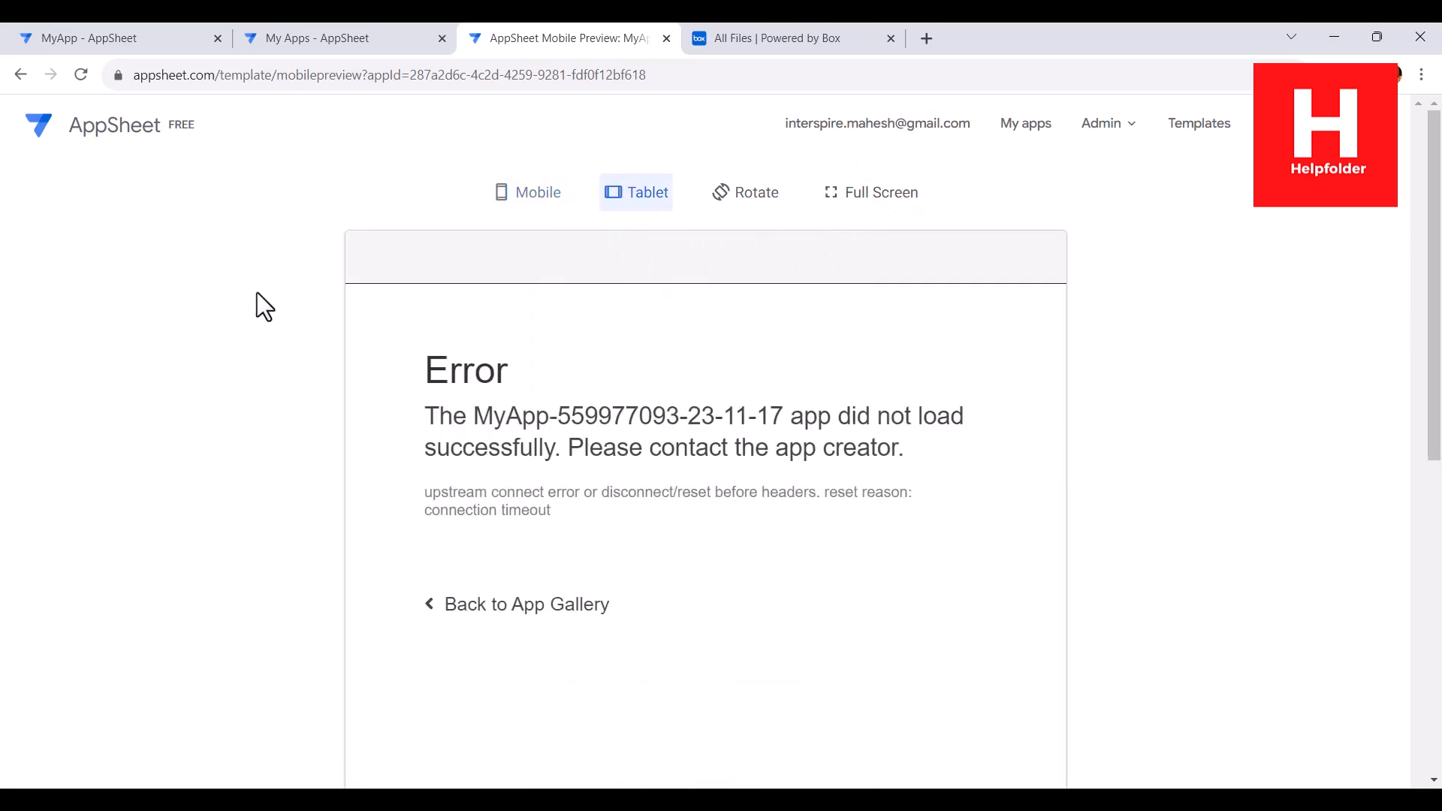
{"action": "left_click", "coordinate": [550, 605]}
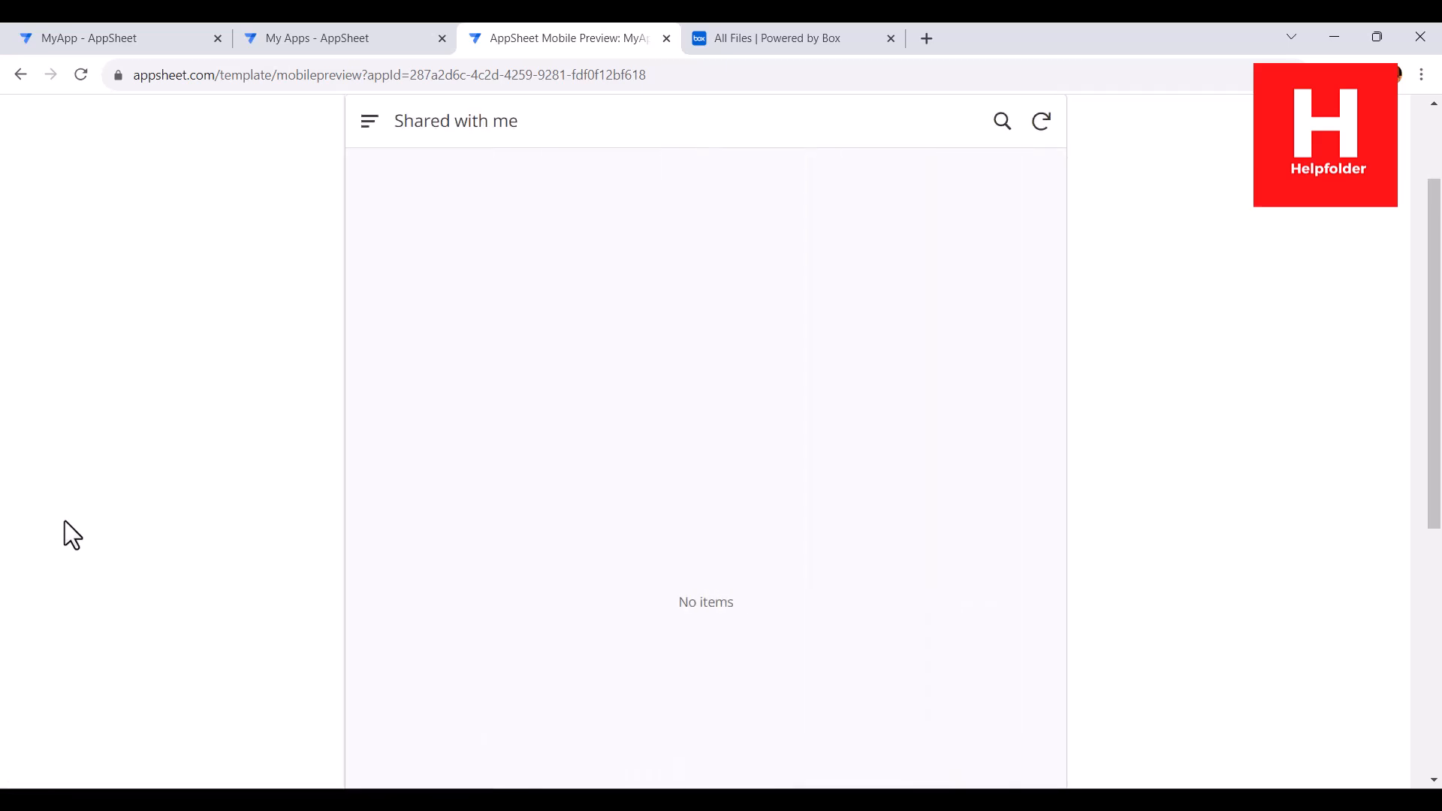
Step: Return to the MyApp editor, check the ssn table's column settings, and set the ssn view's type to table
{"action": "left_click", "coordinate": [331, 30]}
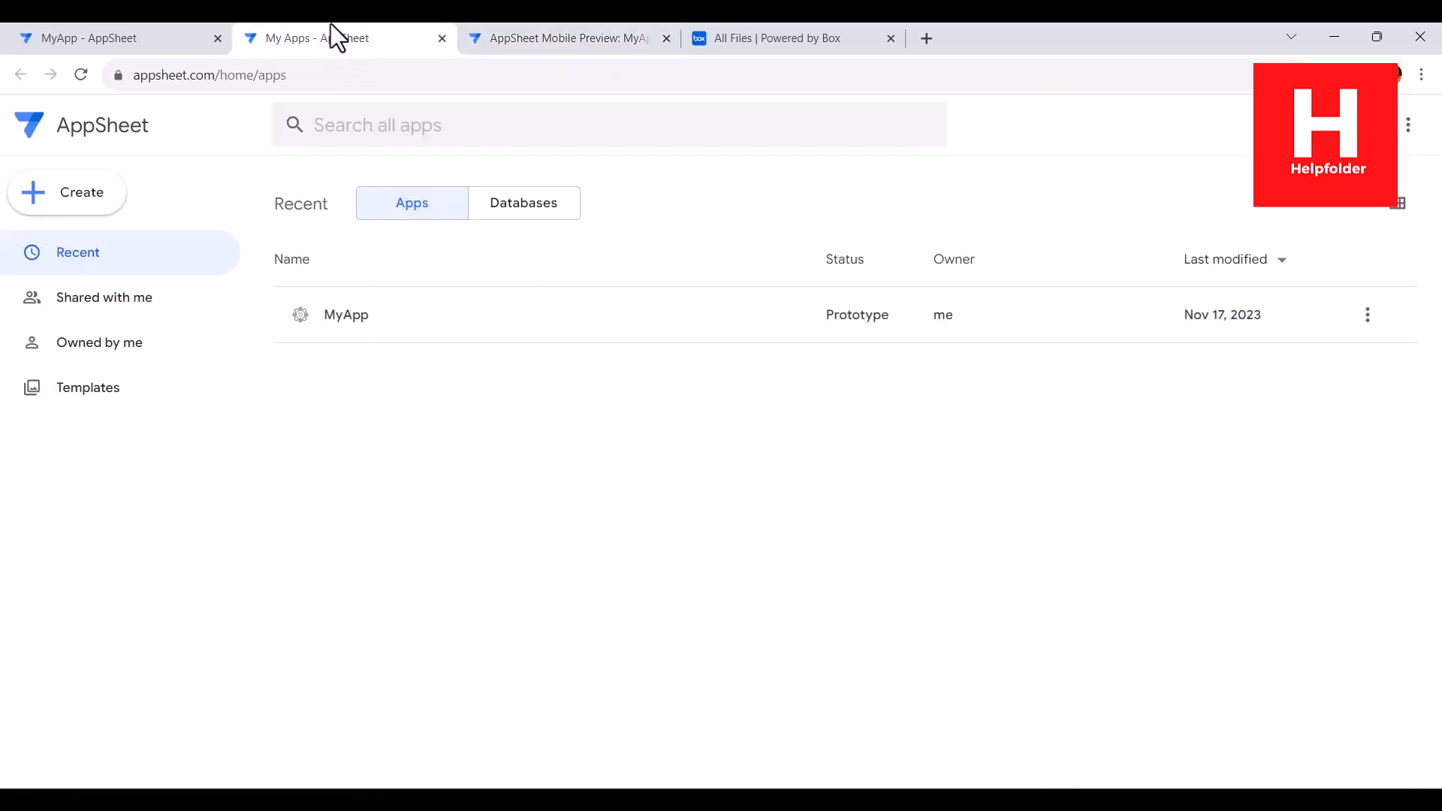
{"action": "left_click", "coordinate": [69, 31]}
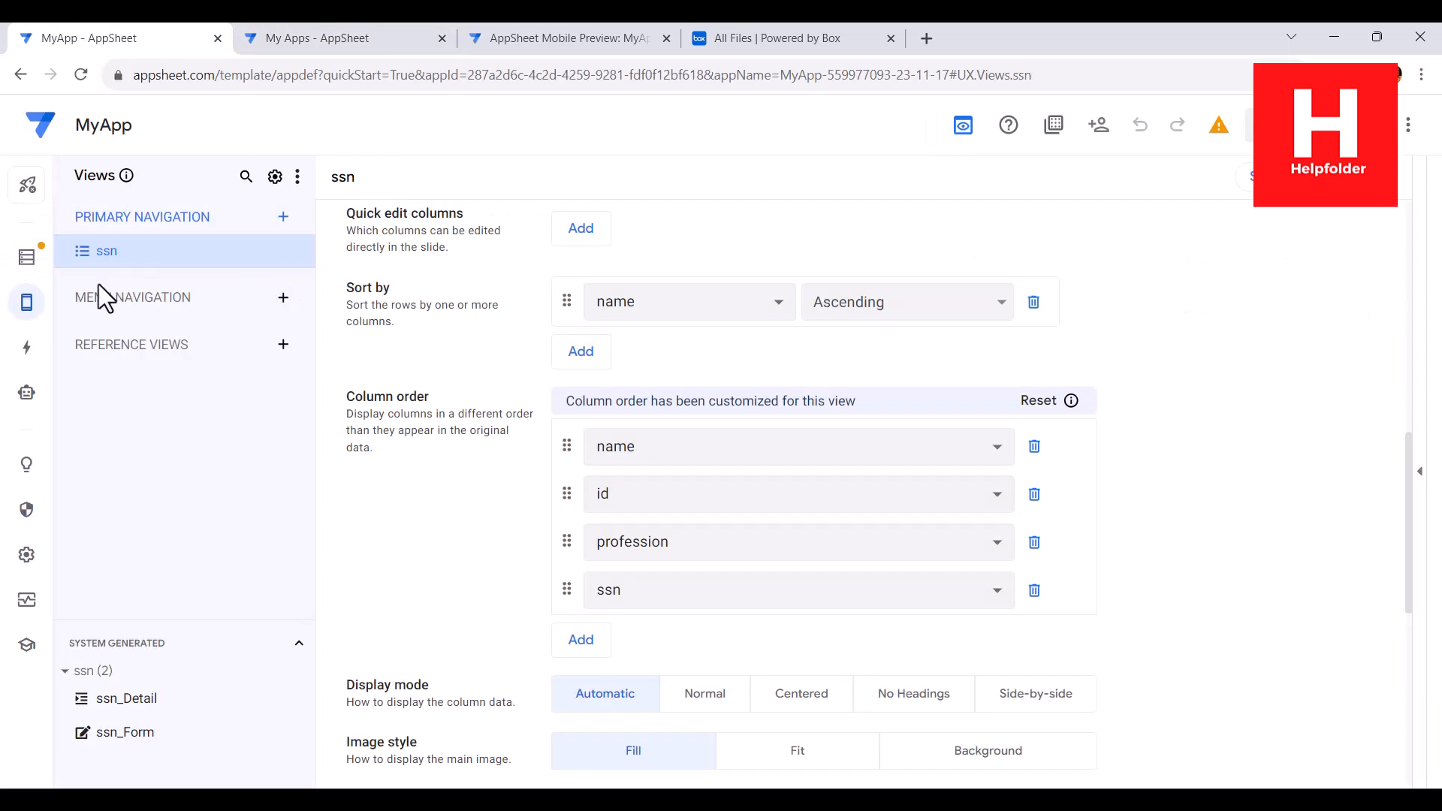
{"action": "left_click", "coordinate": [27, 257]}
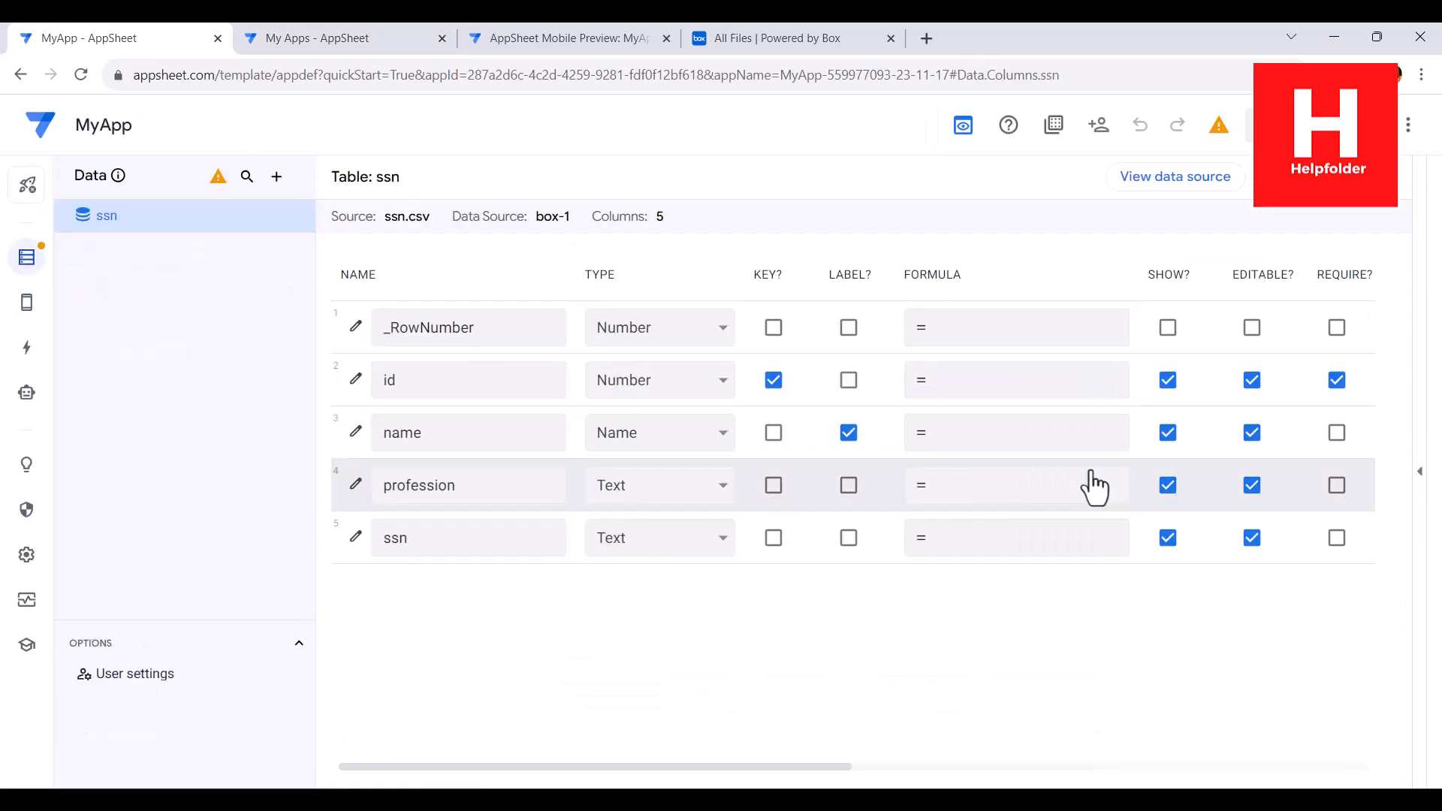
{"action": "left_click", "coordinate": [915, 534]}
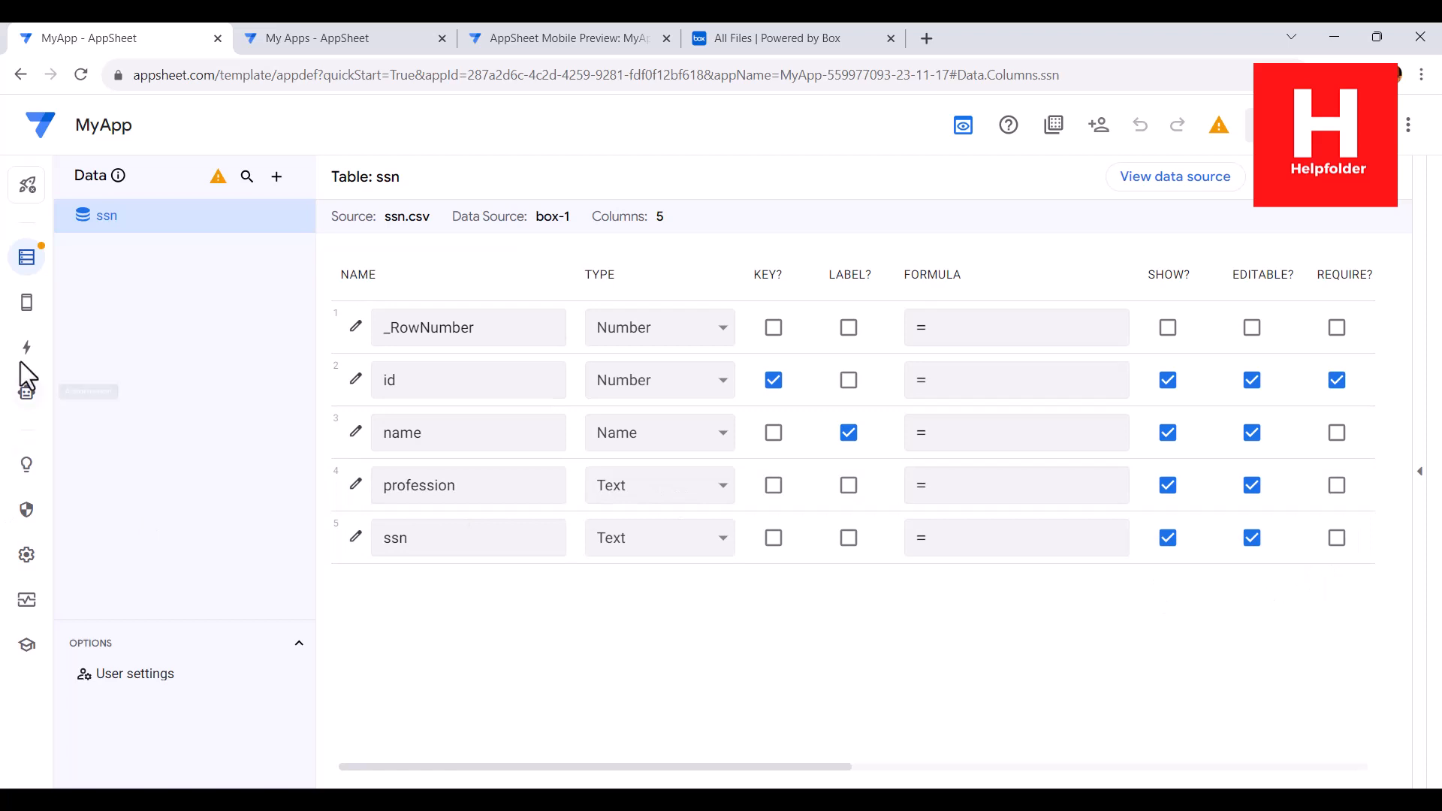
{"action": "left_click", "coordinate": [26, 302]}
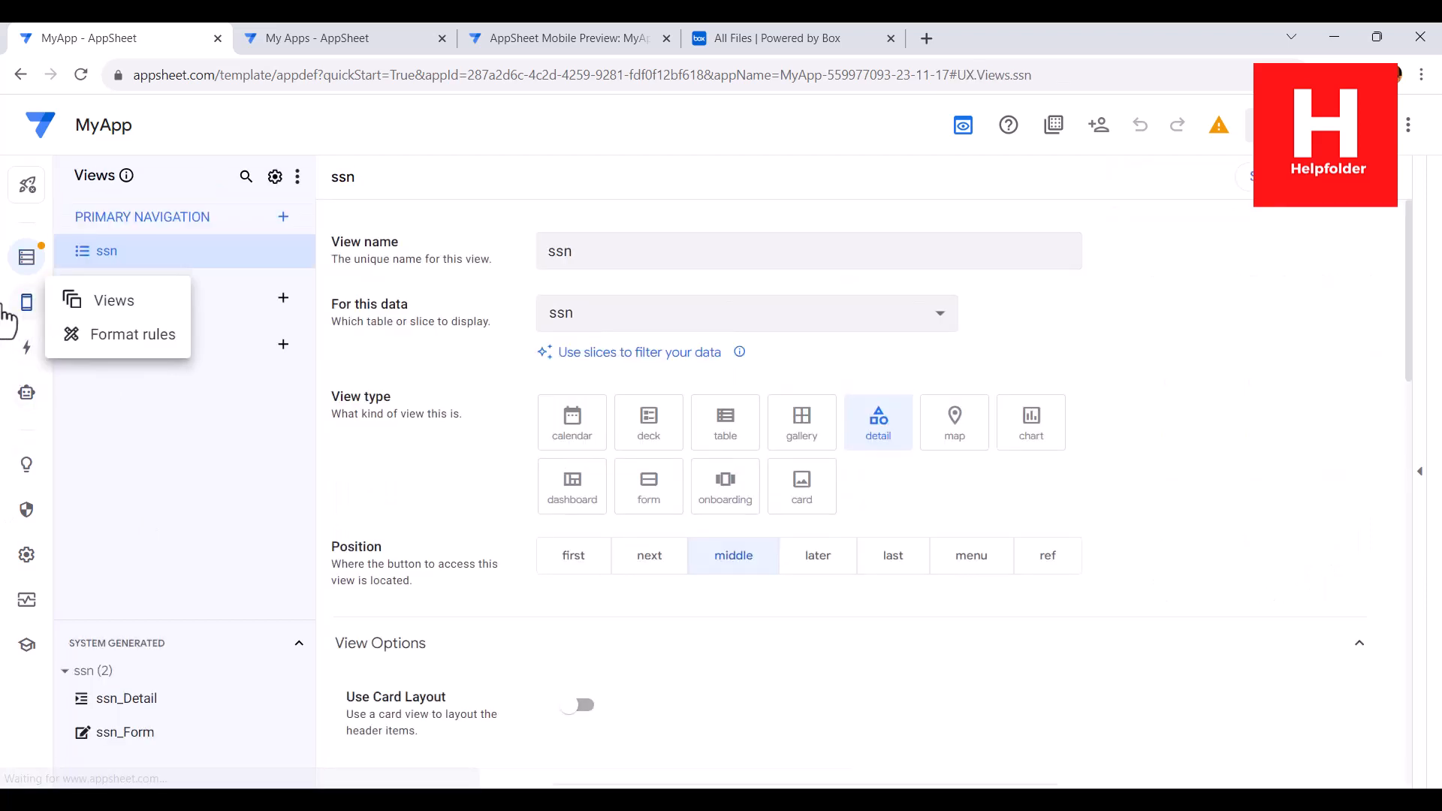
{"action": "left_click", "coordinate": [728, 439]}
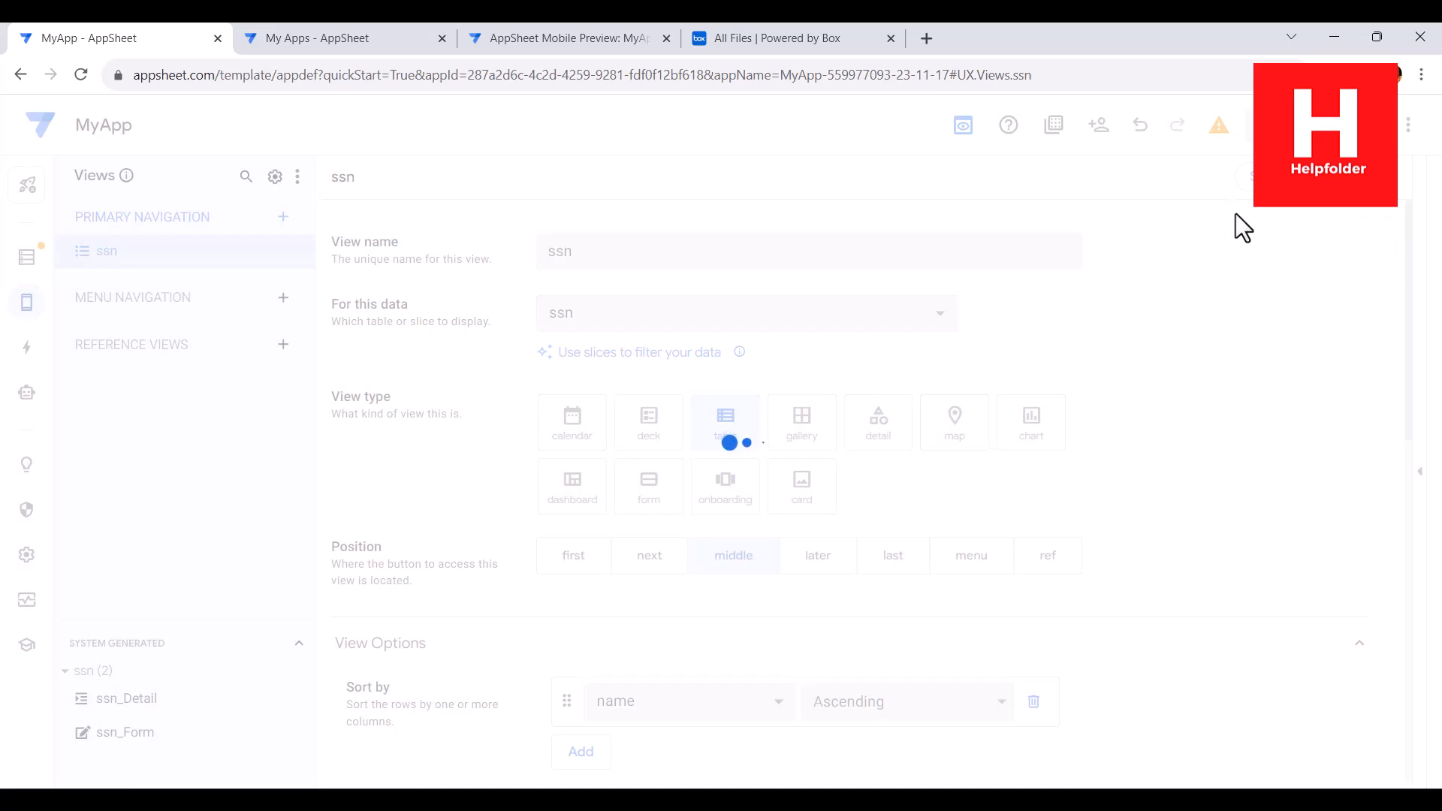
Step: Refresh the Shared with me gallery in the device-size preview and close that preview
{"action": "left_click", "coordinate": [570, 34]}
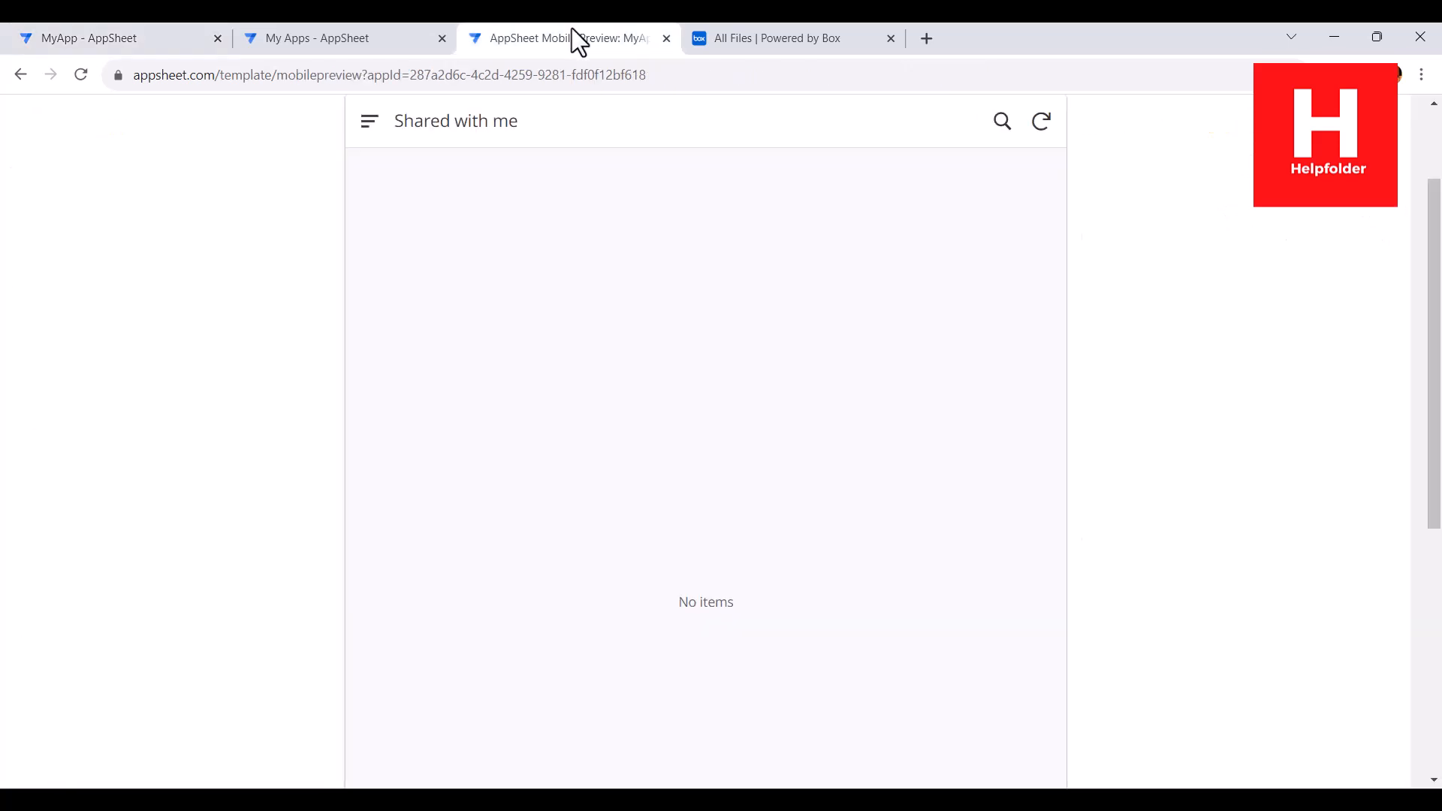
{"action": "left_click", "coordinate": [1040, 124]}
{"action": "key", "text": "ctrl+w"}
Step: Preview MyApp in full screen from the apps list and open the first record's details in the ssn view
{"action": "left_click", "coordinate": [351, 39]}
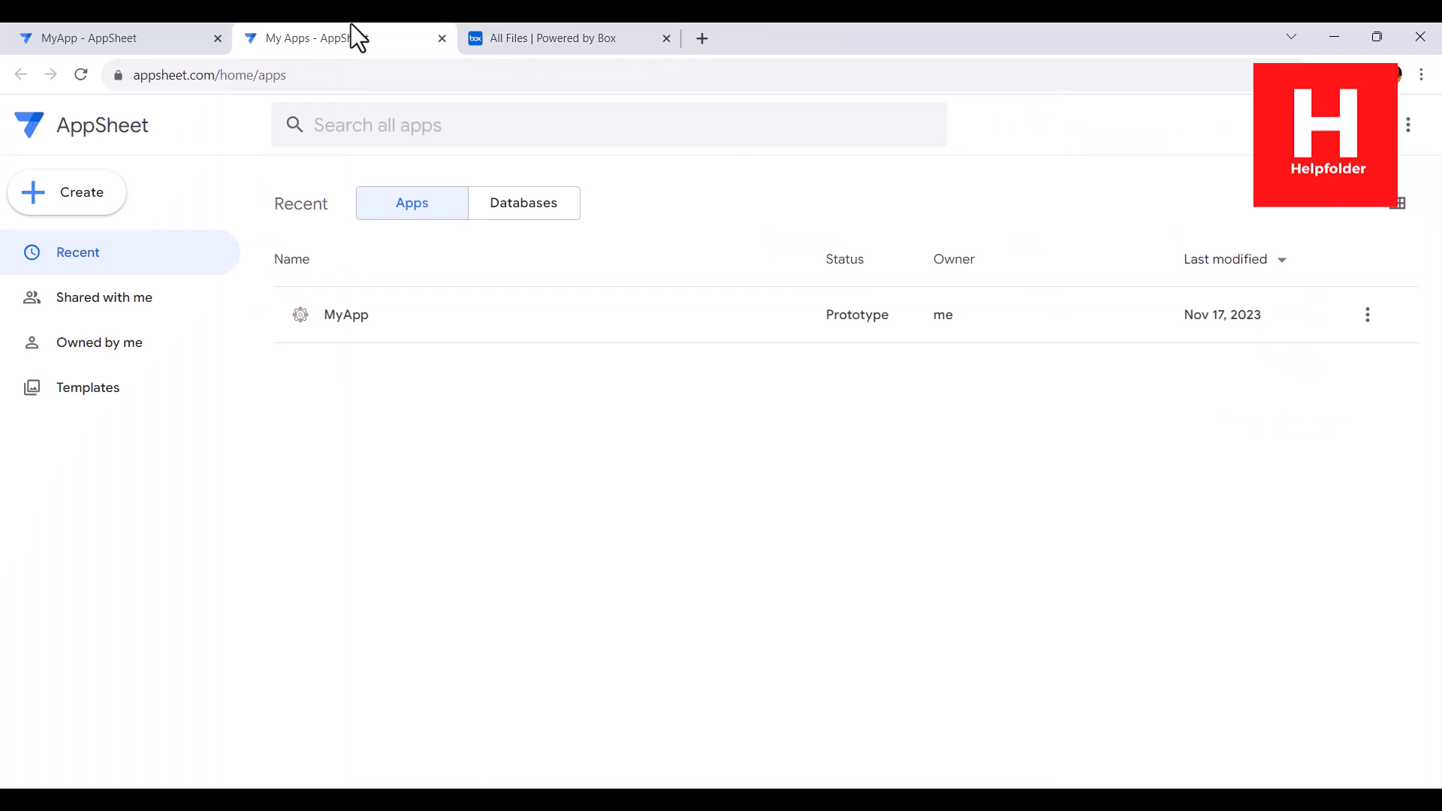
{"action": "left_click", "coordinate": [1369, 315]}
{"action": "left_click", "coordinate": [1275, 427]}
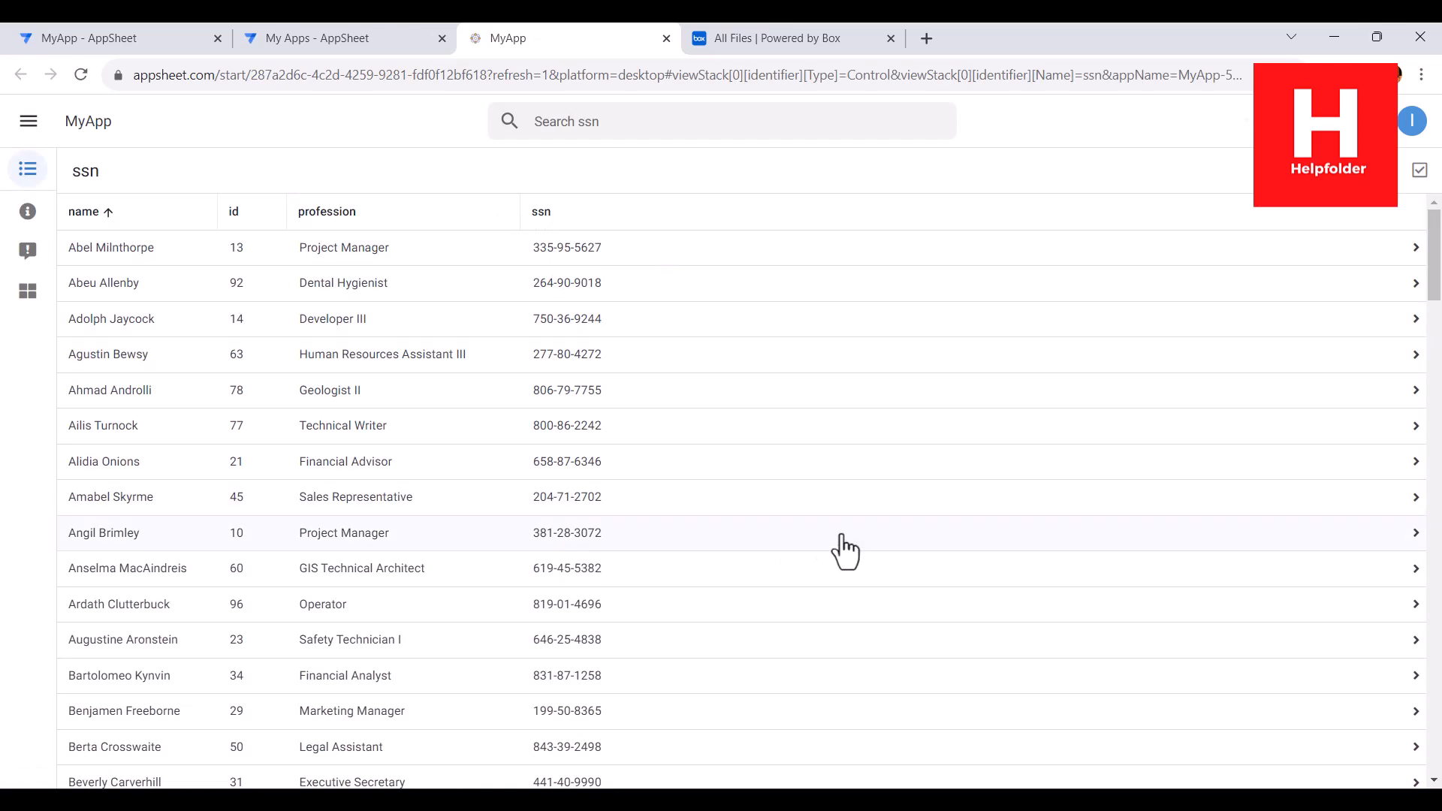
{"action": "left_click", "coordinate": [157, 256]}
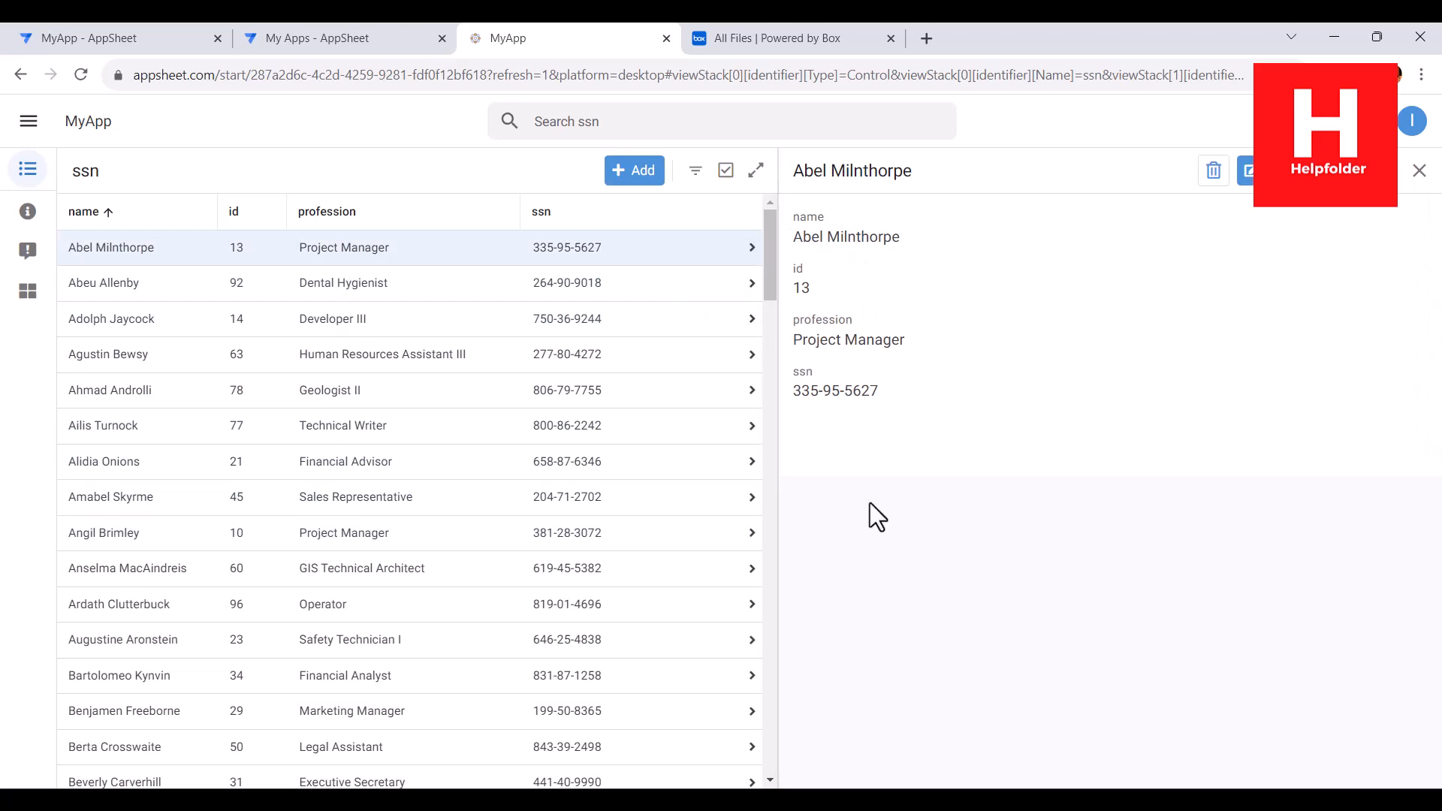